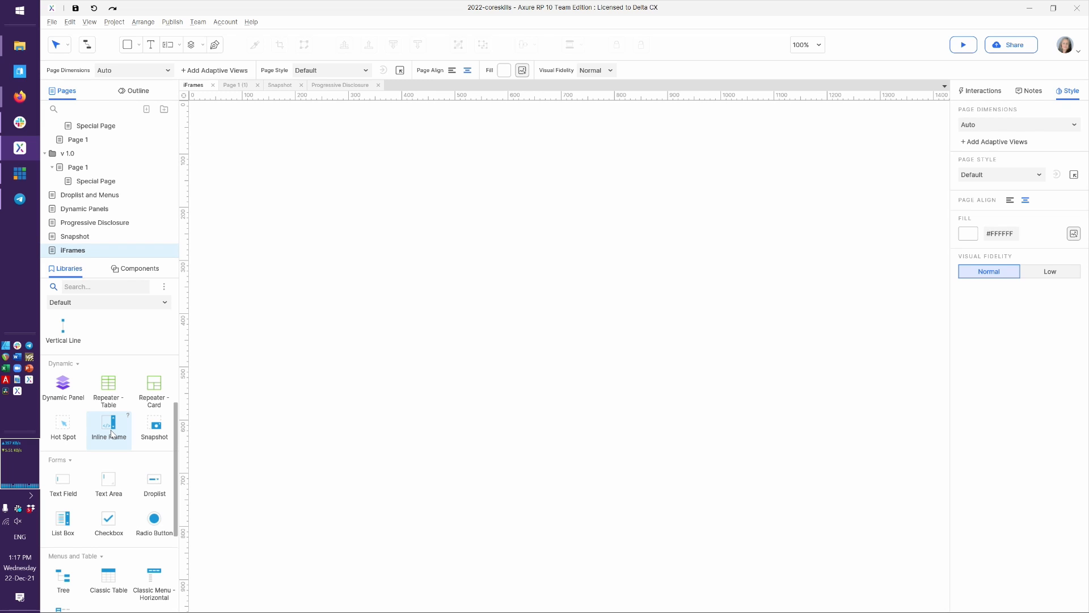
# - Place an Inline Frame on the iFrames page at X 50, Y 30, size it about 1170 by 480, and hide its borders
pyautogui.moveTo(109, 424); pyautogui.dragTo(218, 120)
pyautogui.moveTo(374, 206); pyautogui.dragTo(837, 374)
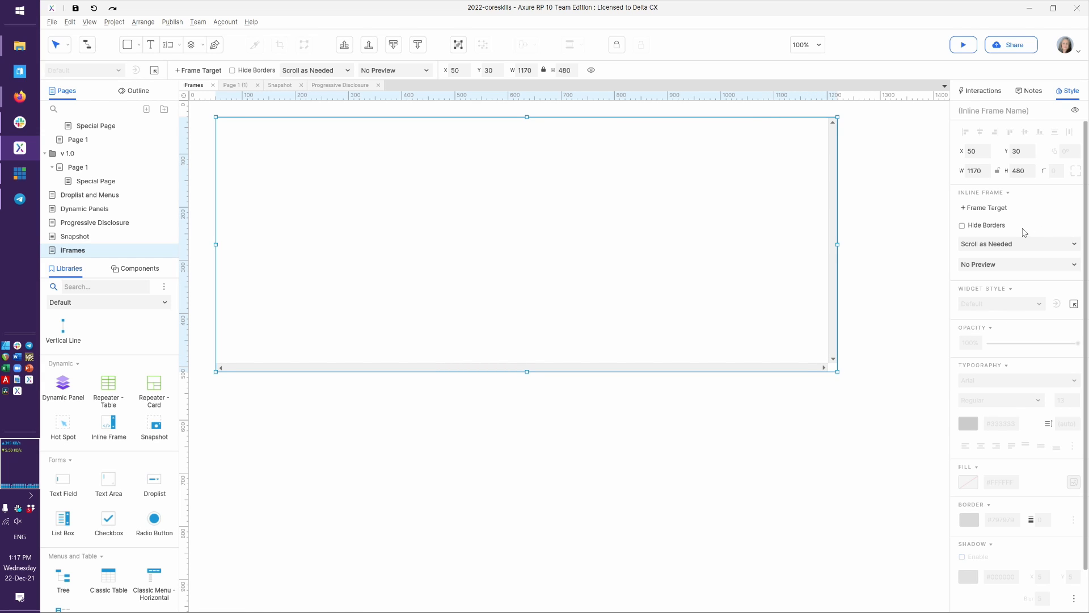
pyautogui.click(986, 226)
pyautogui.click(898, 273)
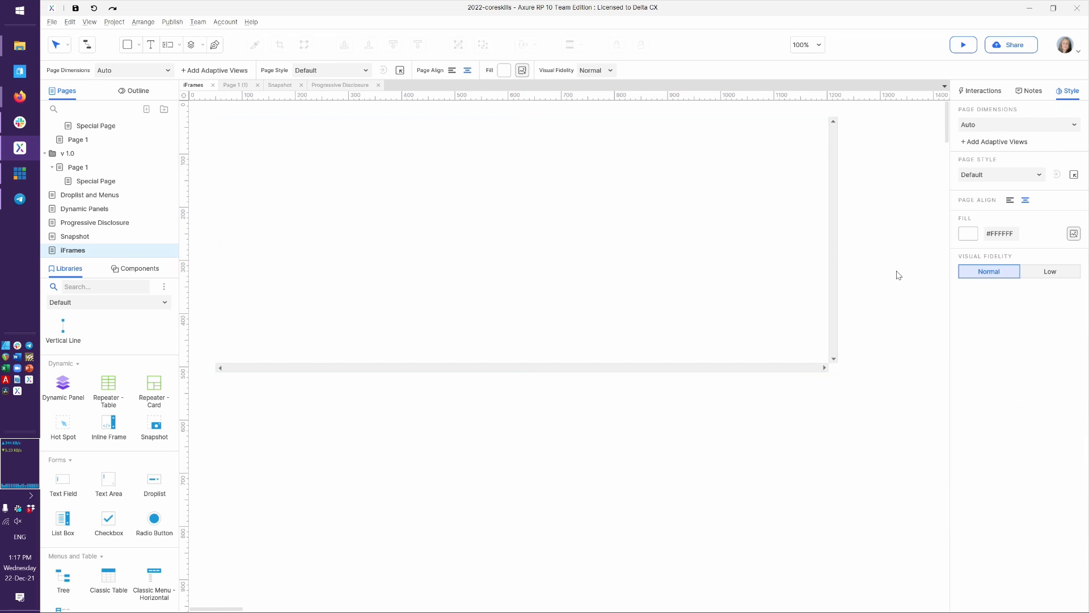
# - Set the inline frame's target to Page 1 (1) in the IA folder of this design
pyautogui.click(743, 288)
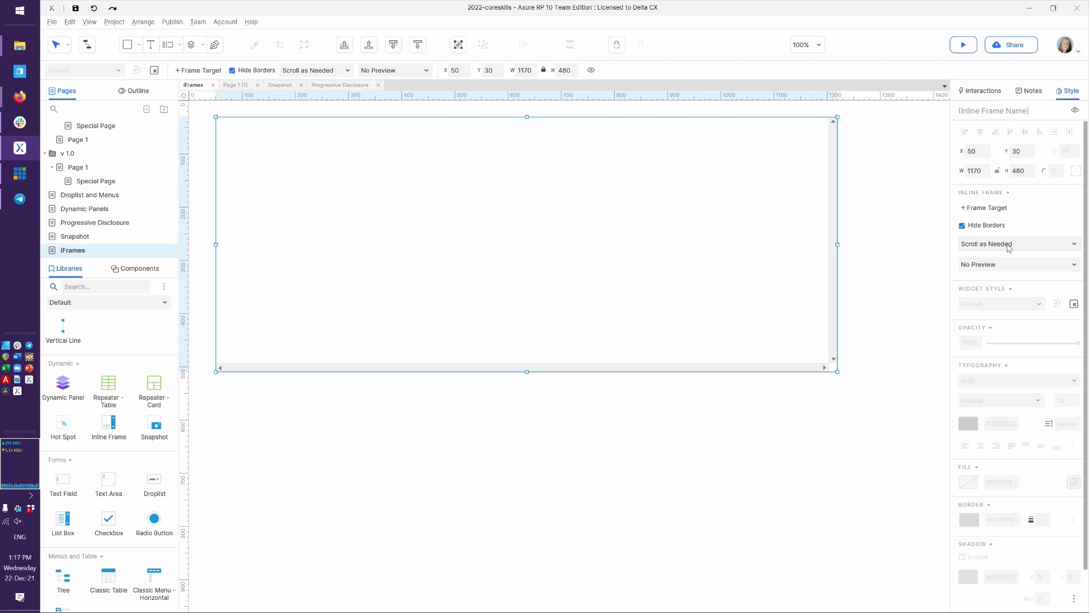
pyautogui.click(1013, 265)
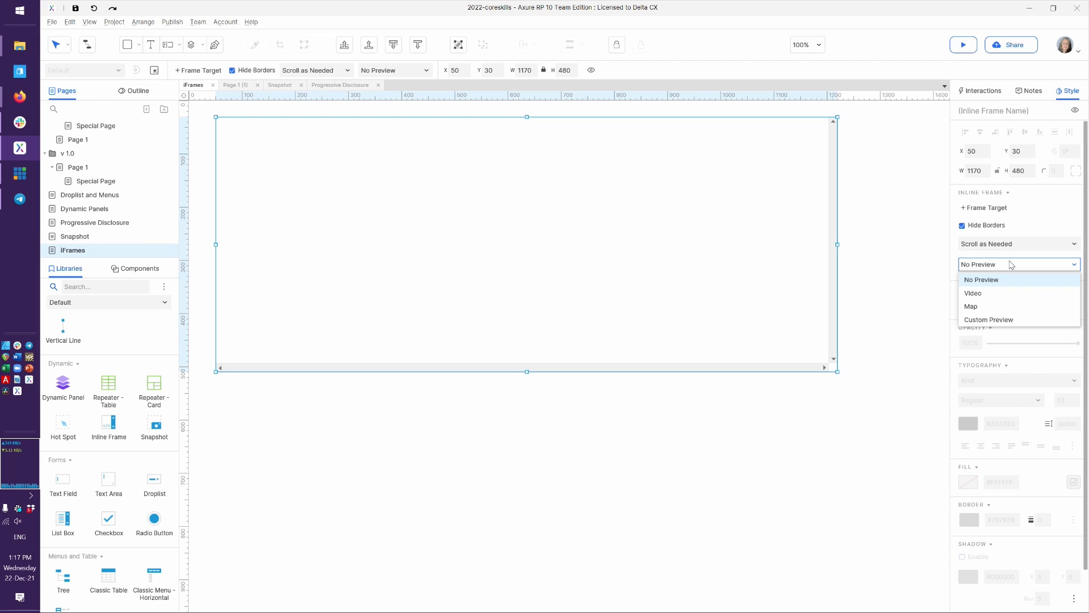
pyautogui.click(1012, 265)
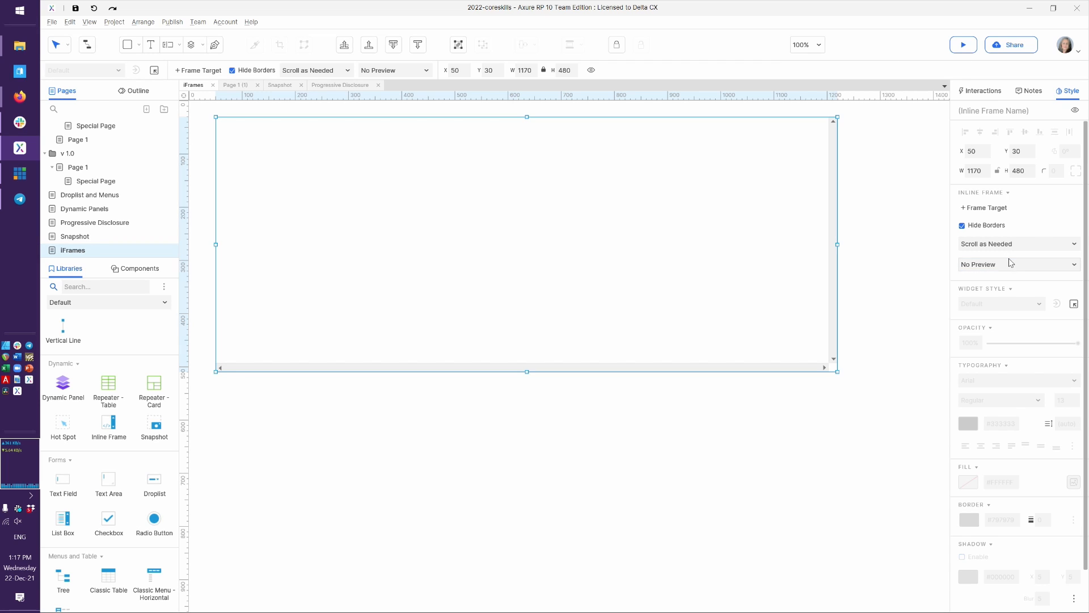
pyautogui.click(976, 209)
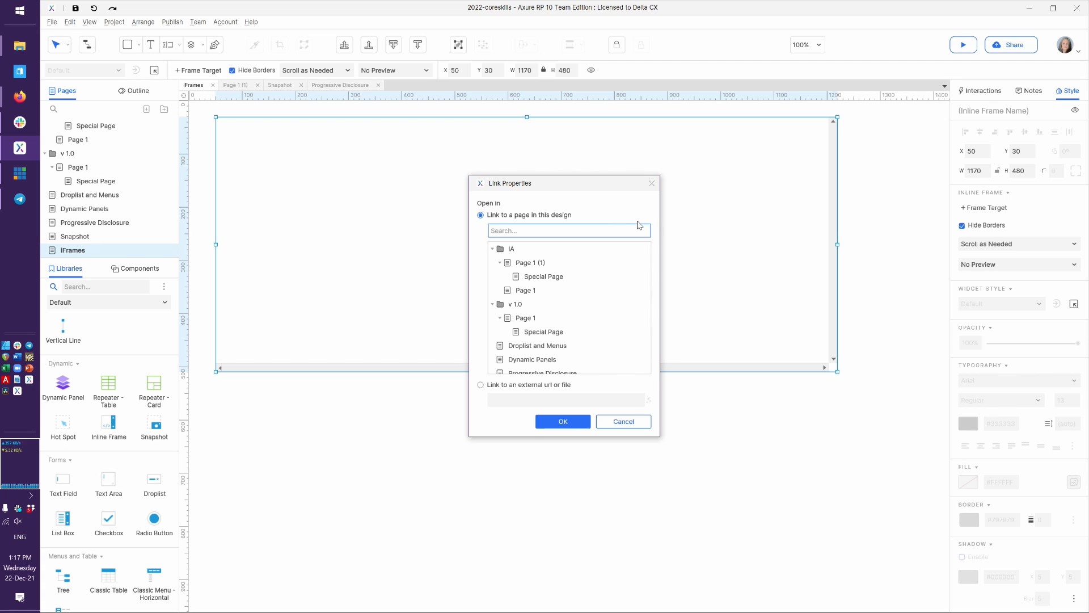
pyautogui.scroll(-2, 521, 250)
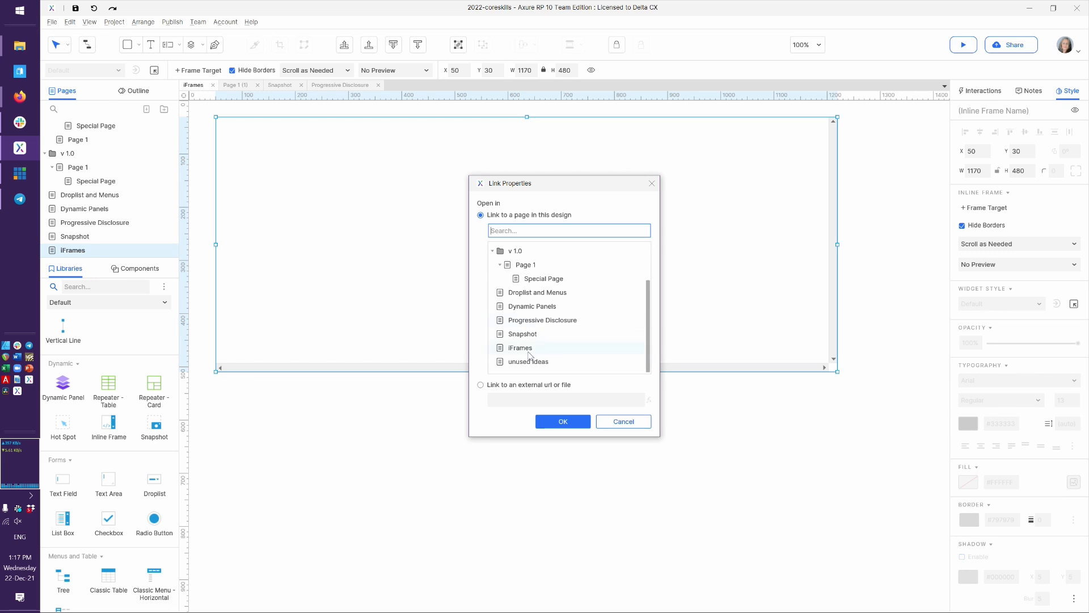
pyautogui.scroll(2, 541, 308)
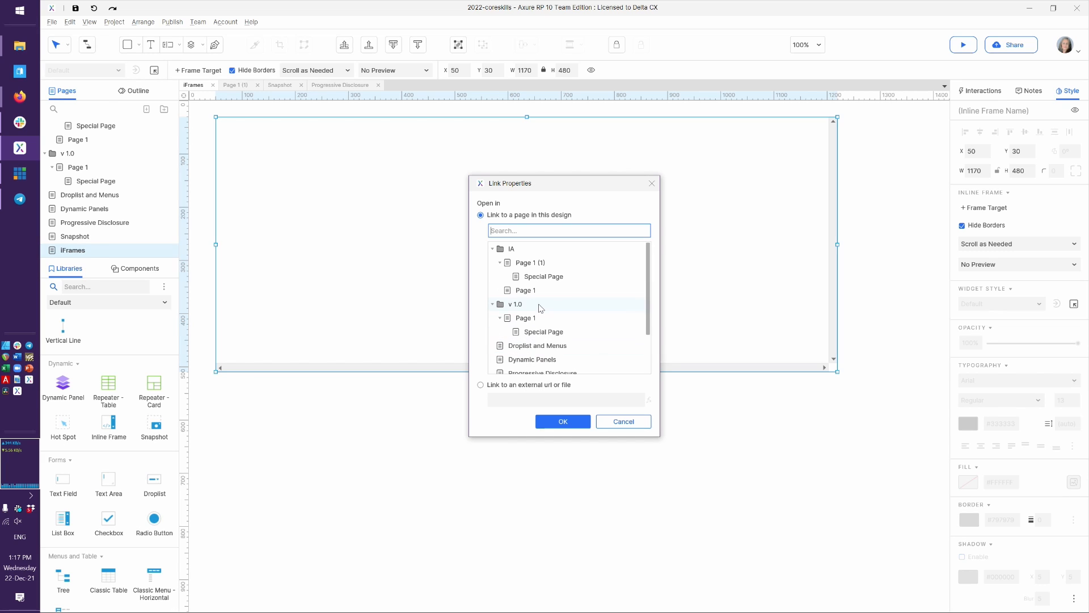
pyautogui.click(536, 266)
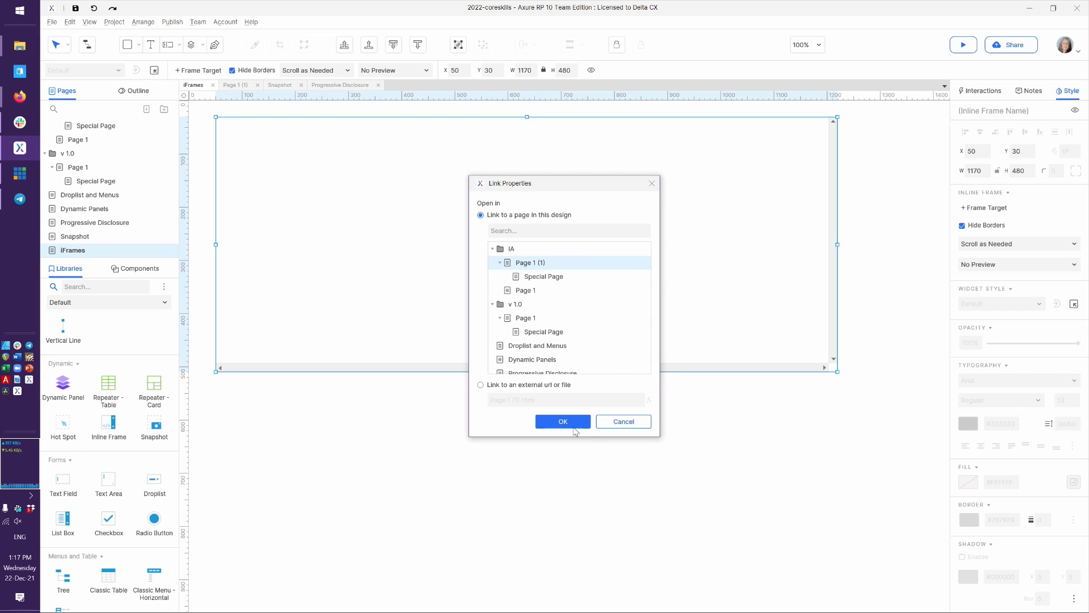
pyautogui.click(566, 421)
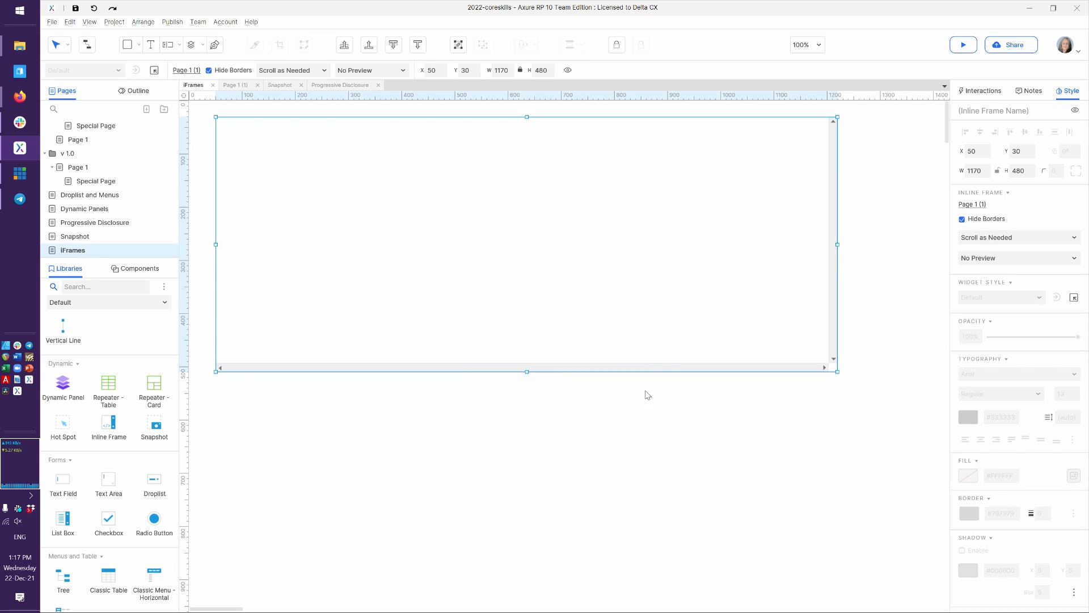
pyautogui.click(745, 436)
pyautogui.click(750, 318)
pyautogui.click(1015, 261)
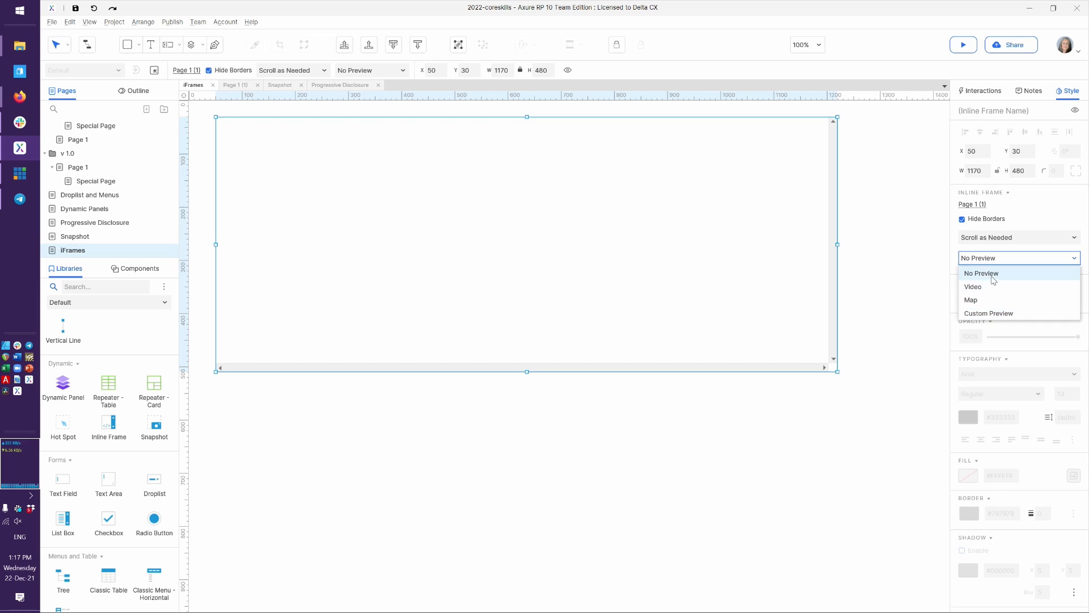
pyautogui.click(890, 297)
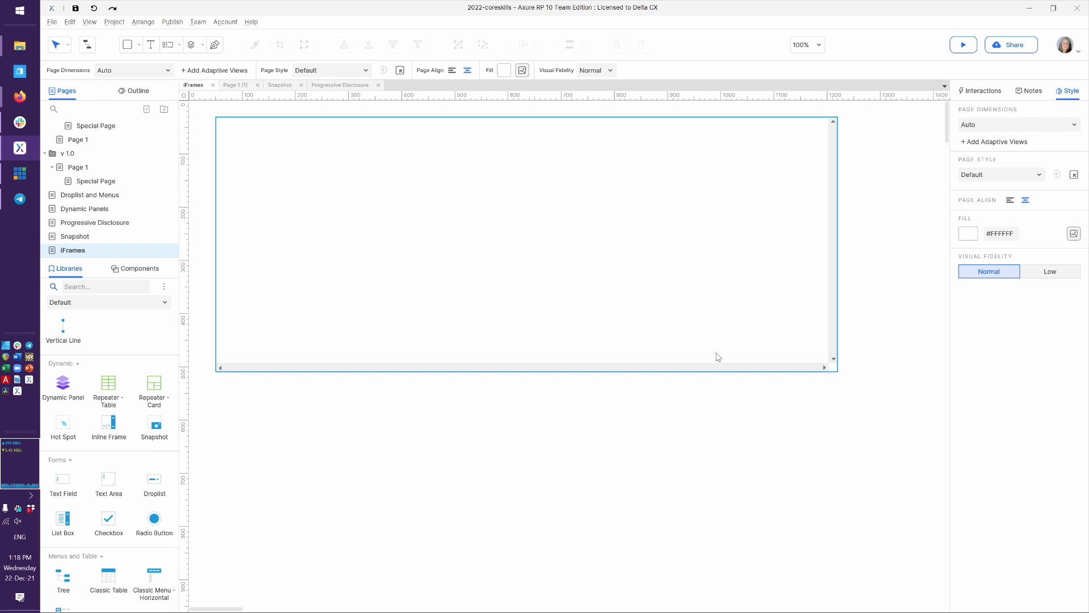
# - Switch to the Firefox preview of the iFrames page and check the embedded page's vertical and horizontal scrolling, returning to Axure RP
pyautogui.hotkey('alt', 'Tab')
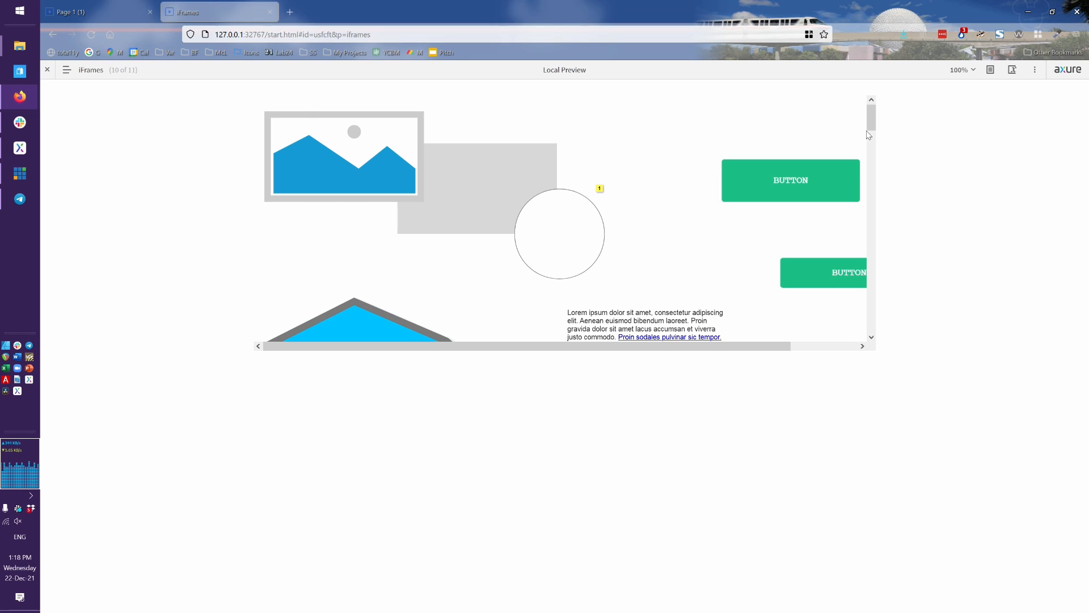
pyautogui.moveTo(870, 129); pyautogui.dragTo(880, 102)
pyautogui.moveTo(584, 347); pyautogui.dragTo(547, 355)
pyautogui.hotkey('alt', 'Tab')
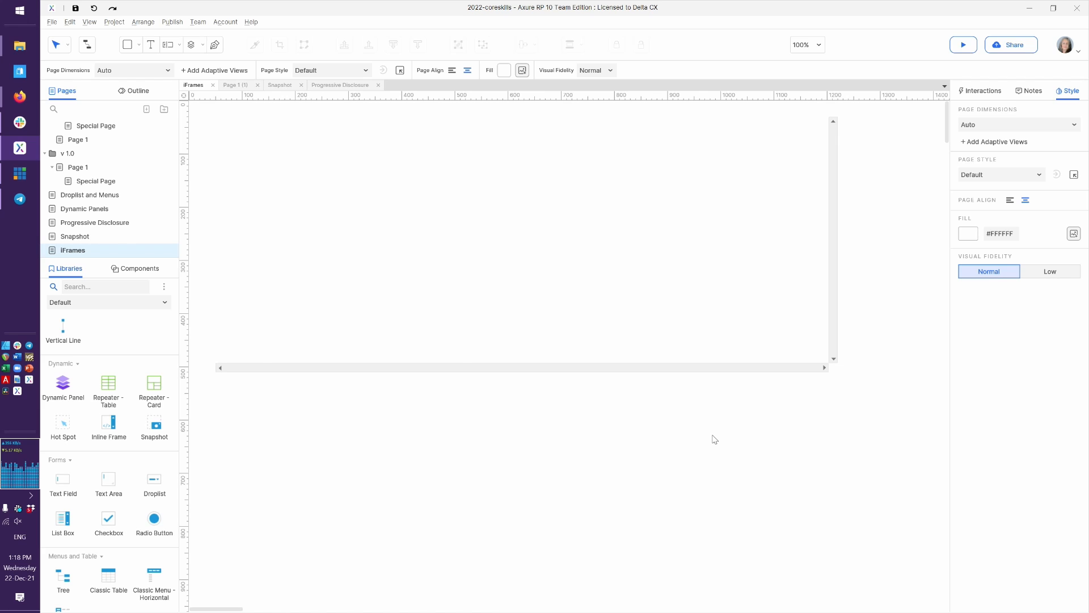
# - Switch to Firefox and skim the Nielsen Norman Group article on PDF usability issues, returning to Axure RP
pyautogui.hotkey('alt', 'Tab')
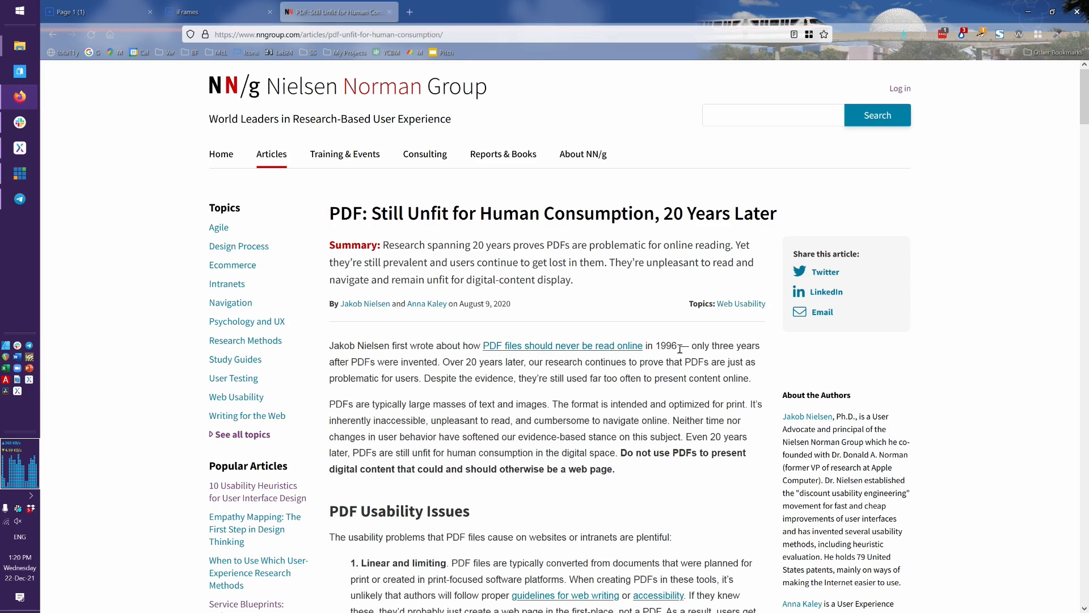
pyautogui.scroll(-4, 681, 348)
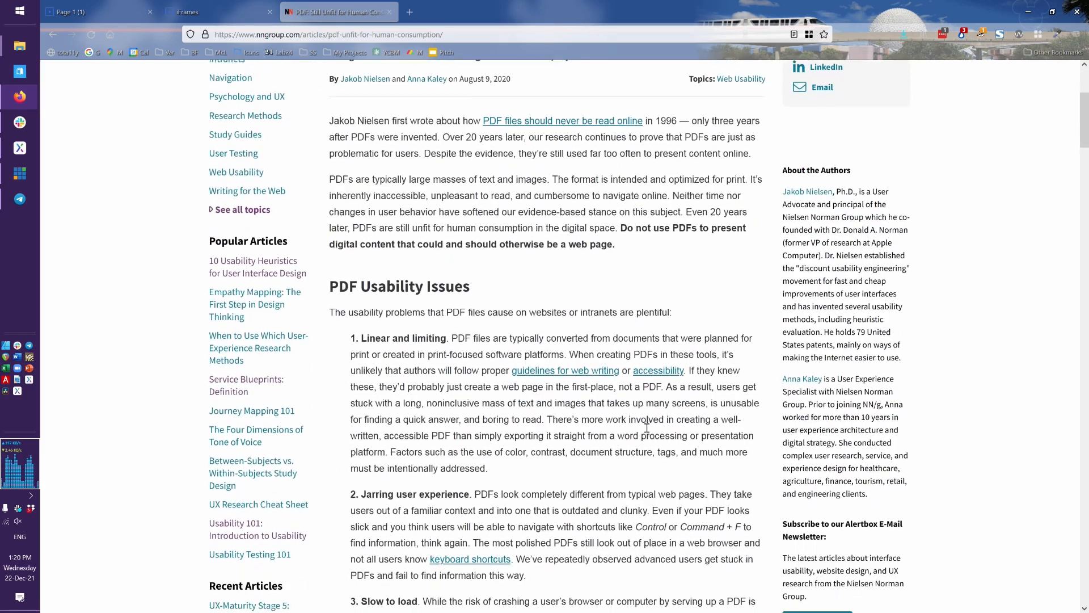
pyautogui.scroll(-12, 647, 431)
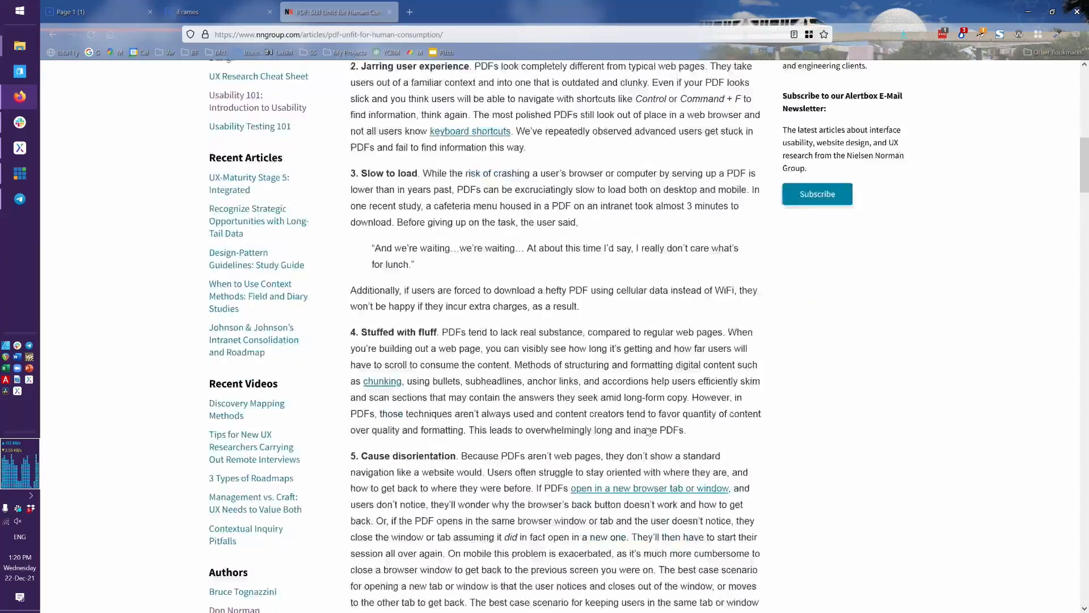
pyautogui.scroll(-7, 647, 432)
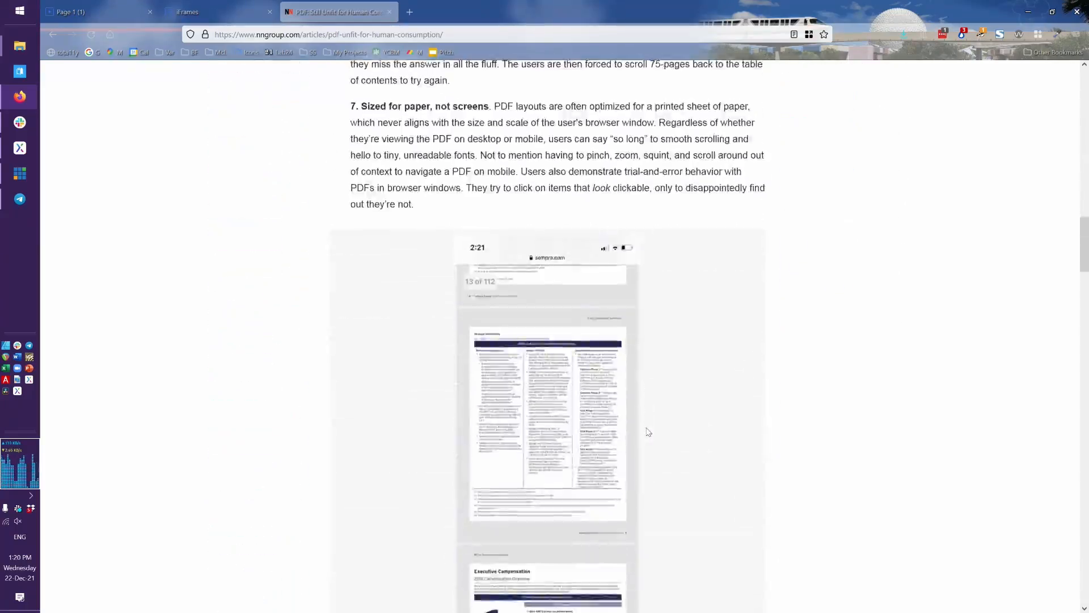
pyautogui.scroll(5, 648, 432)
pyautogui.scroll(20, 647, 432)
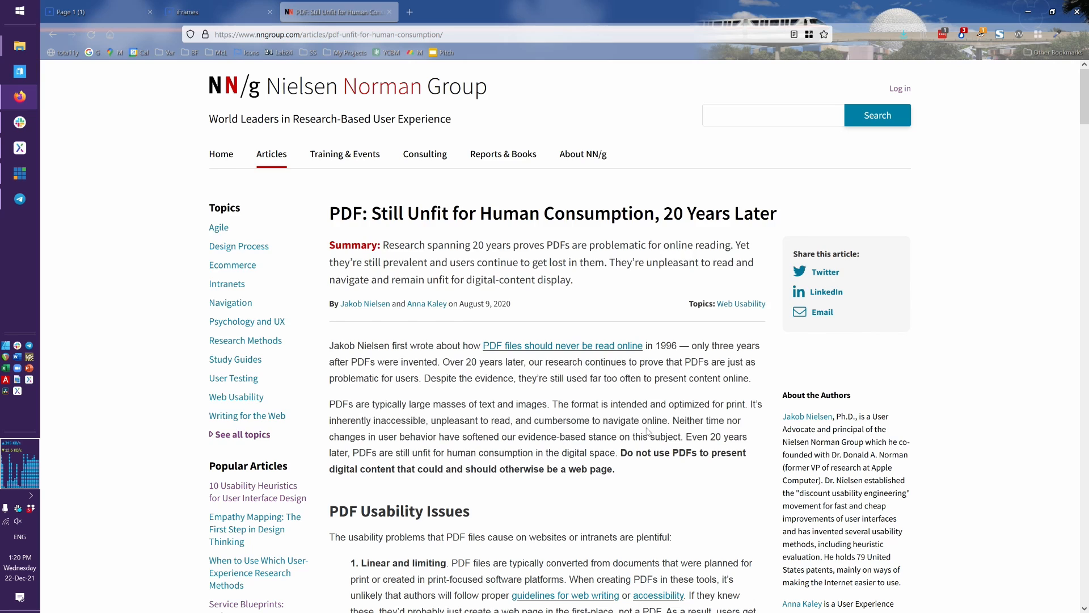
pyautogui.hotkey('alt', 'Tab')
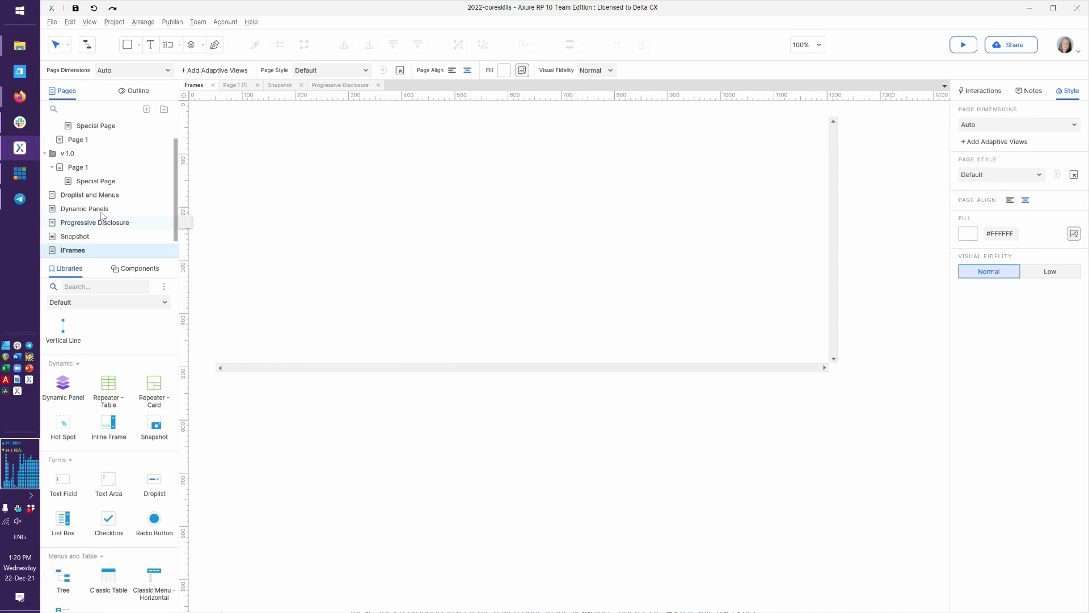
# - Copy the web address of the IRS Form W-8BEN instructions PDF in Firefox and return to Axure RP
pyautogui.moveTo(101, 216)
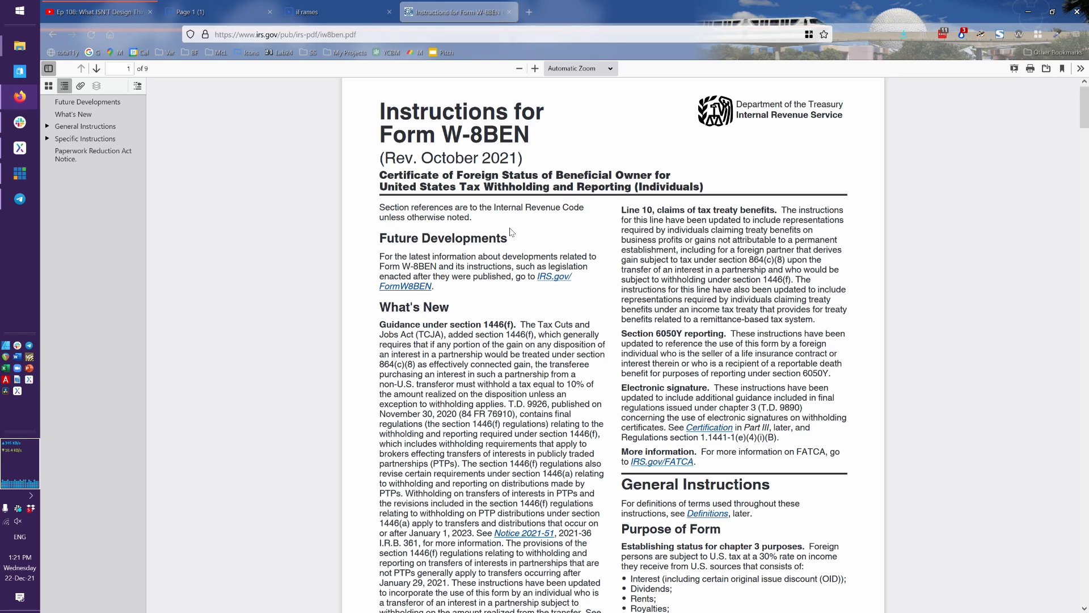
pyautogui.click(386, 39)
pyautogui.hotkey('ctrl', 'c')
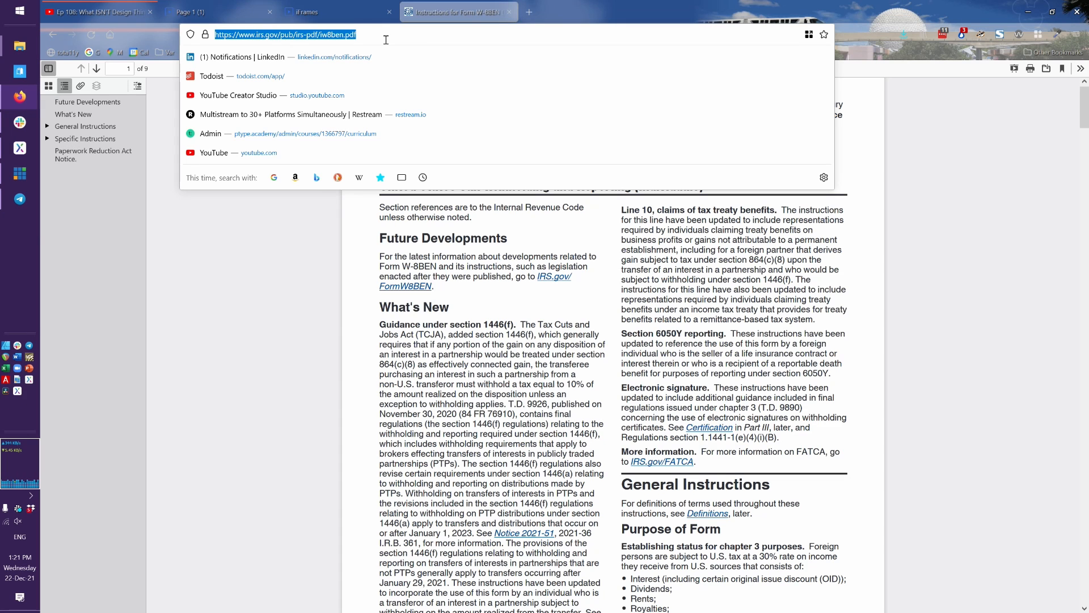
pyautogui.hotkey('alt', 'Tab')
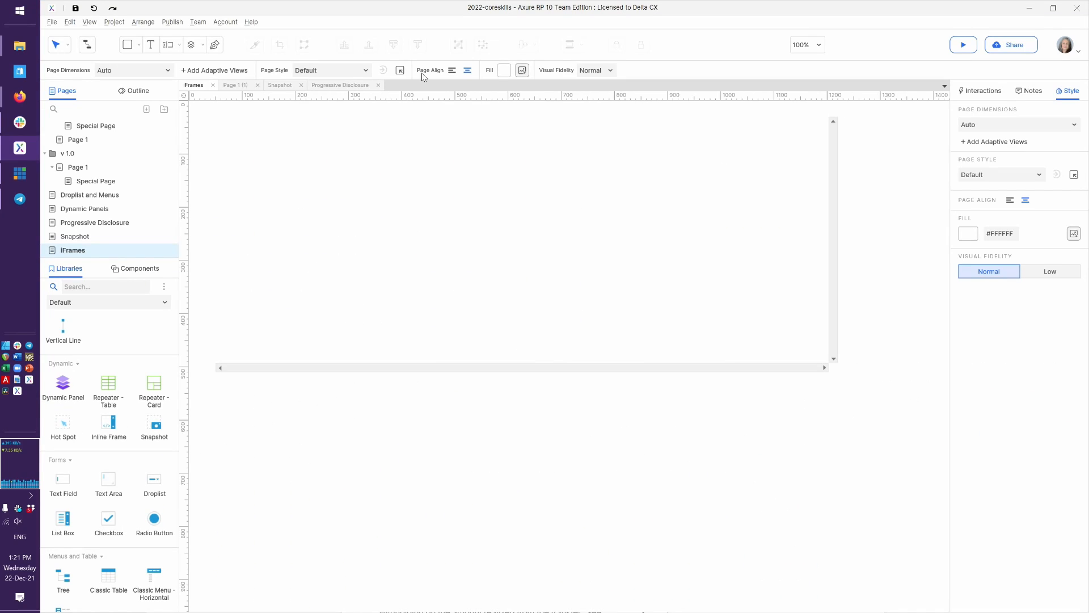
pyautogui.click(756, 212)
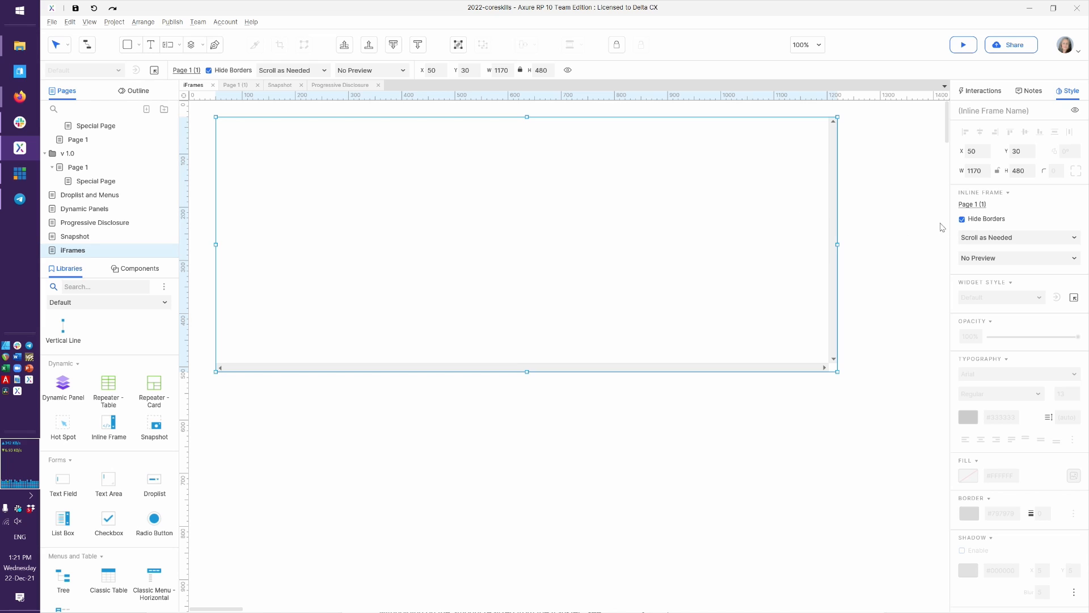
pyautogui.click(973, 205)
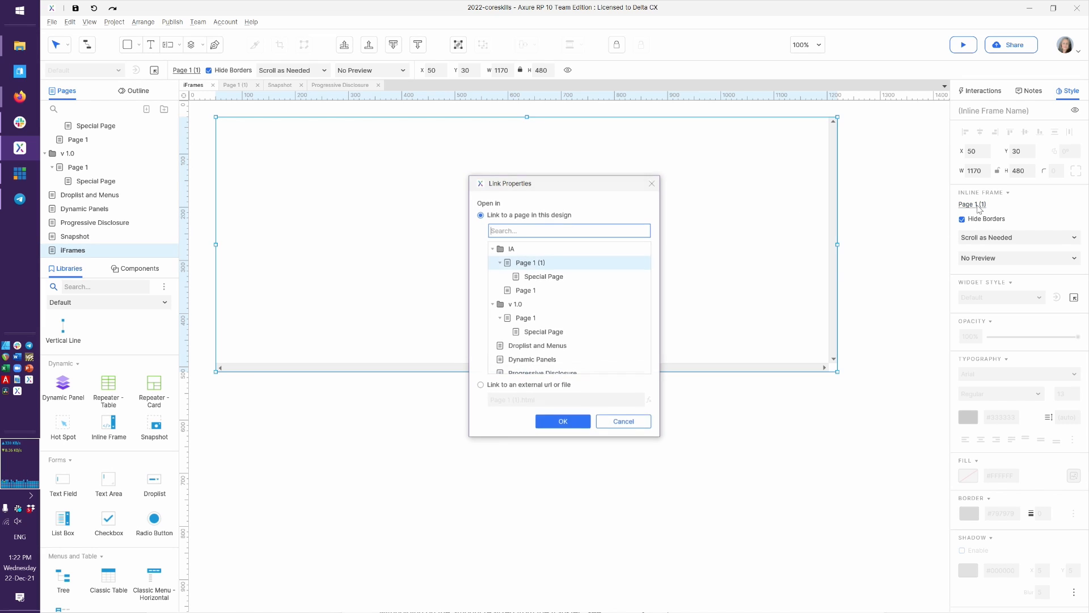
pyautogui.click(491, 384)
pyautogui.hotkey('ctrl', 'v')
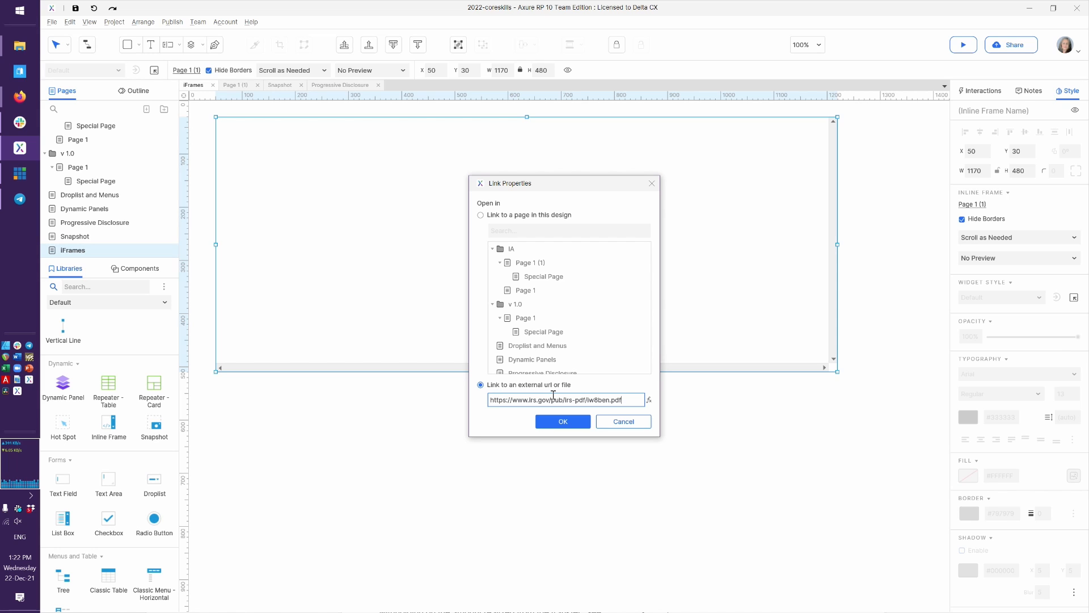
pyautogui.click(568, 425)
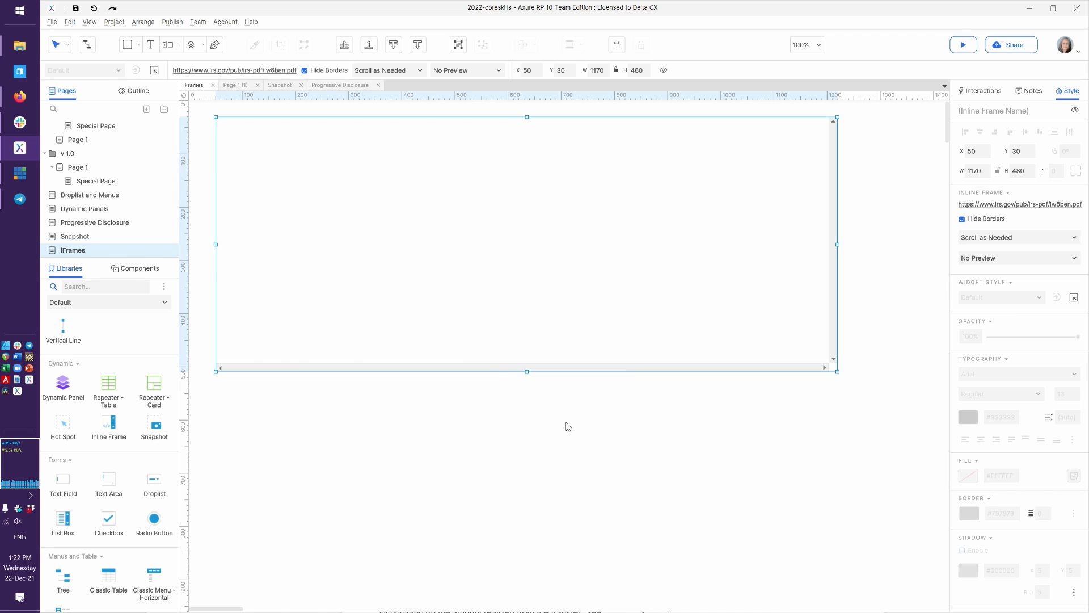
# - Switch to Firefox, refresh the iFrames preview and check how the embedded PDF scrolls, returning to Axure RP
pyautogui.hotkey('alt', 'Tab')
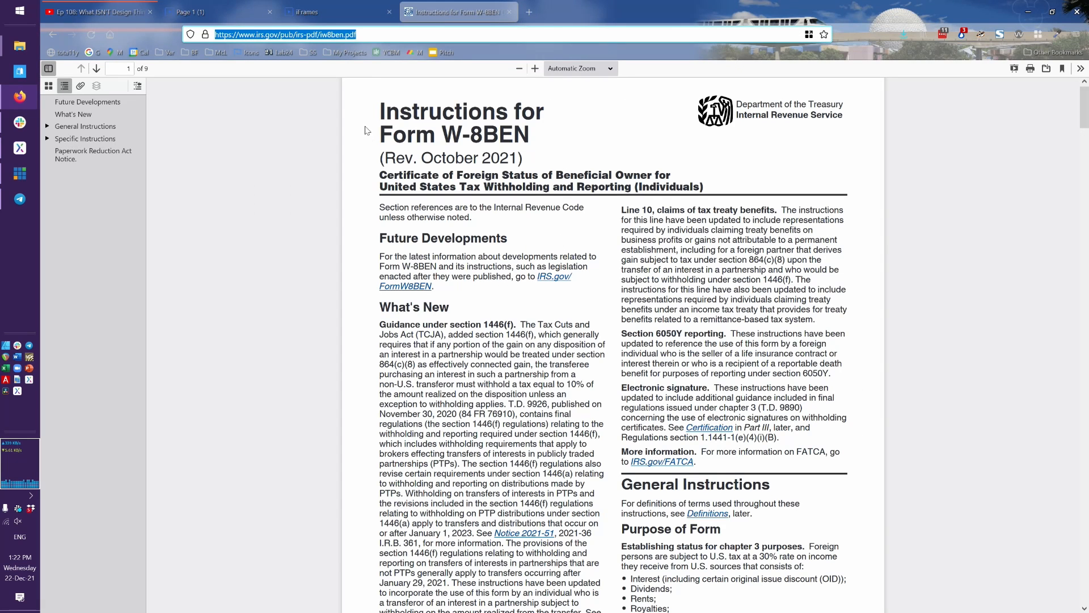
pyautogui.click(368, 5)
pyautogui.press('F5')
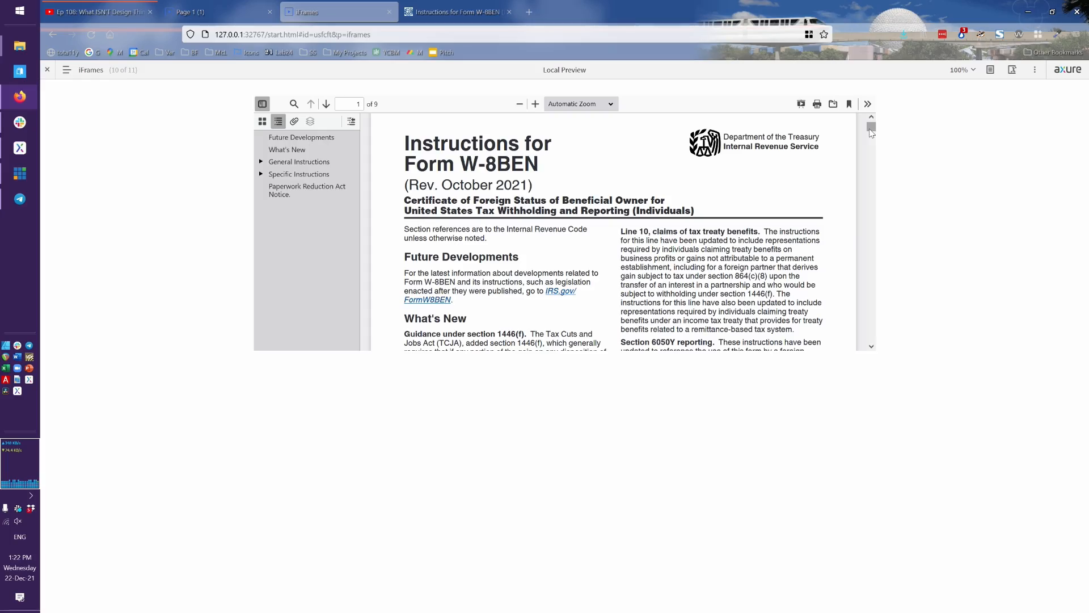
pyautogui.moveTo(871, 126)
pyautogui.mouseDown()
pyautogui.moveTo(868, 261)
pyautogui.moveTo(872, 113)
pyautogui.mouseUp()
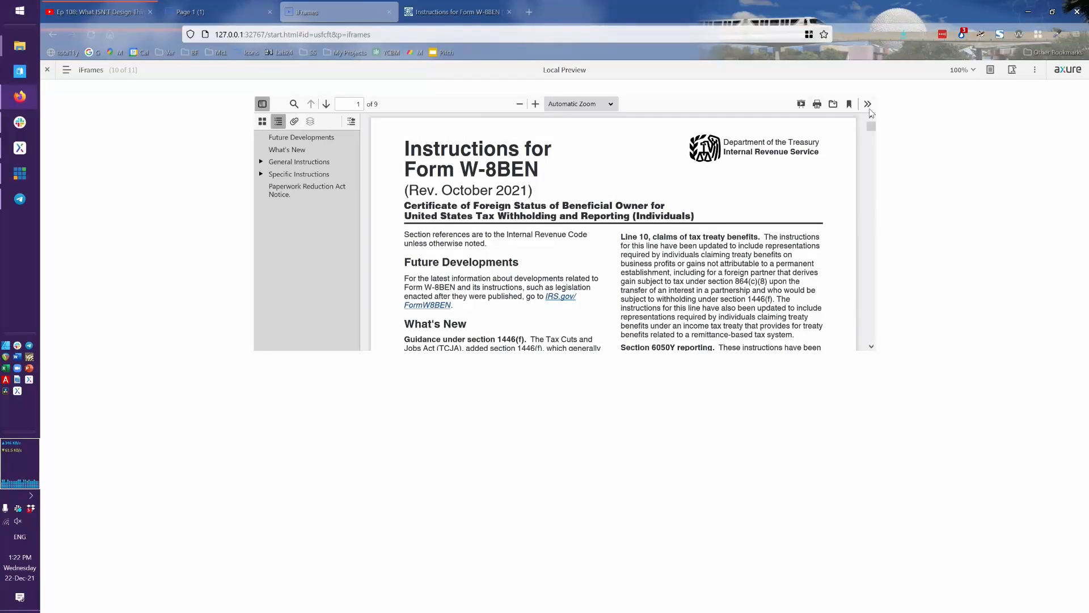
pyautogui.hotkey('alt', 'Tab')
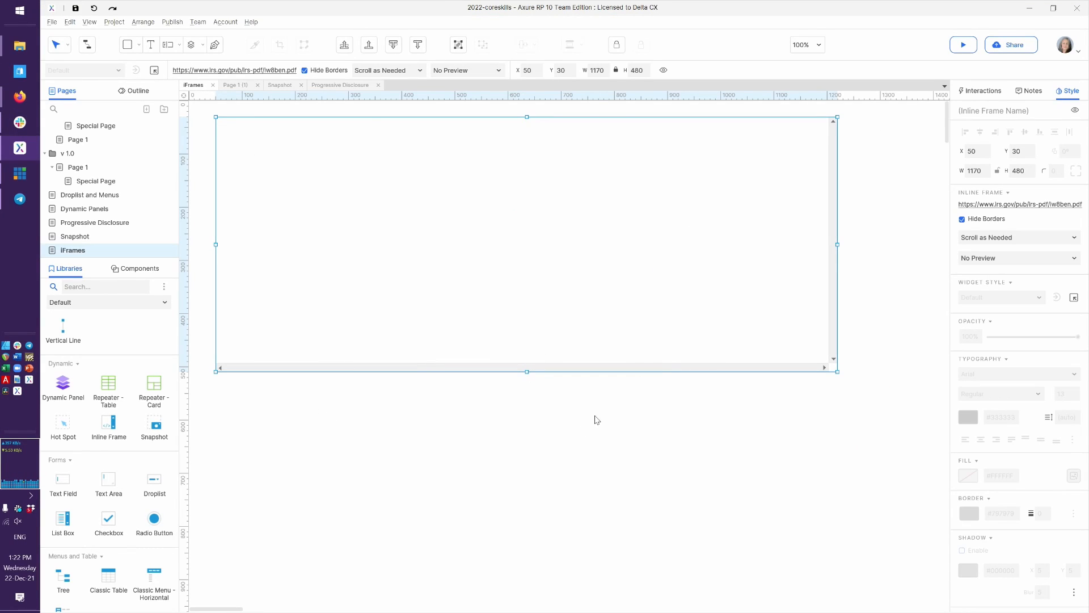
# - Increase the inline frame's height to about 900 and preview the iFrames page to check the embedded PDF's scrolling
pyautogui.moveTo(527, 372); pyautogui.dragTo(523, 597)
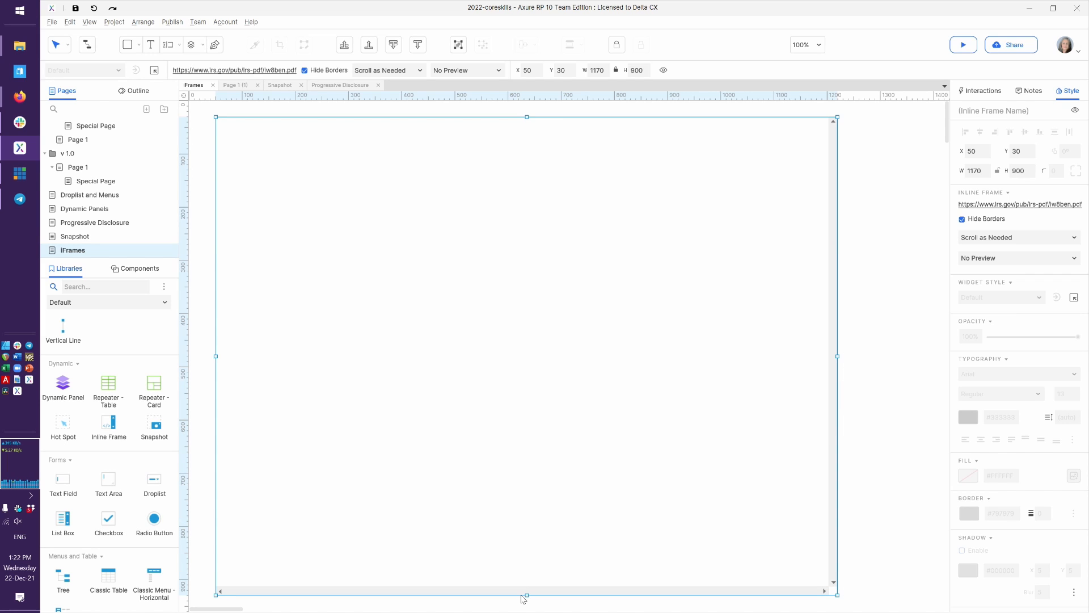
pyautogui.hotkey('ctrl', '.')
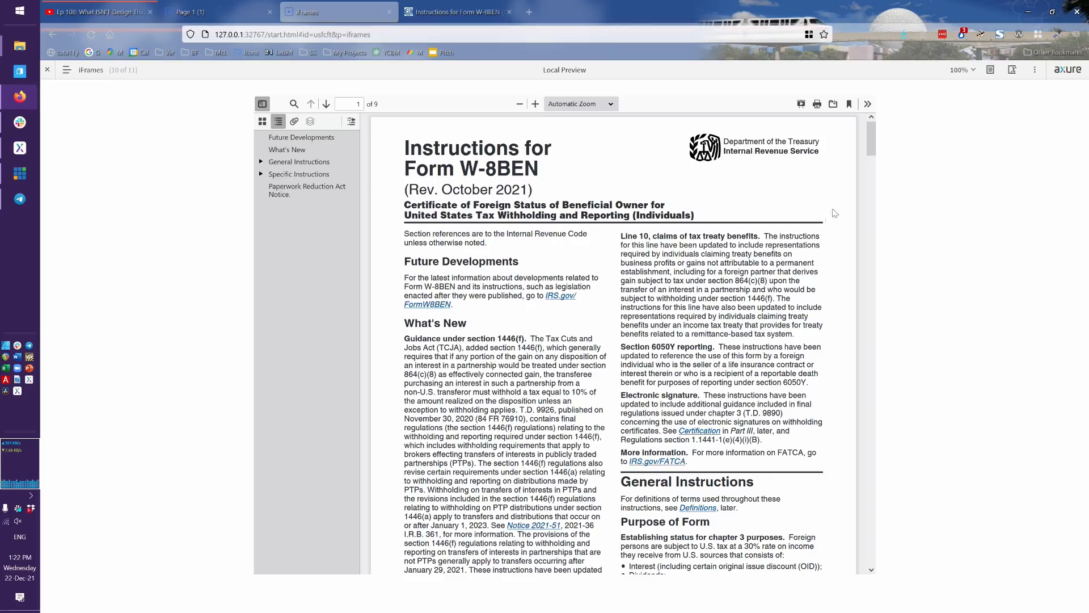
pyautogui.moveTo(872, 148); pyautogui.dragTo(861, 130)
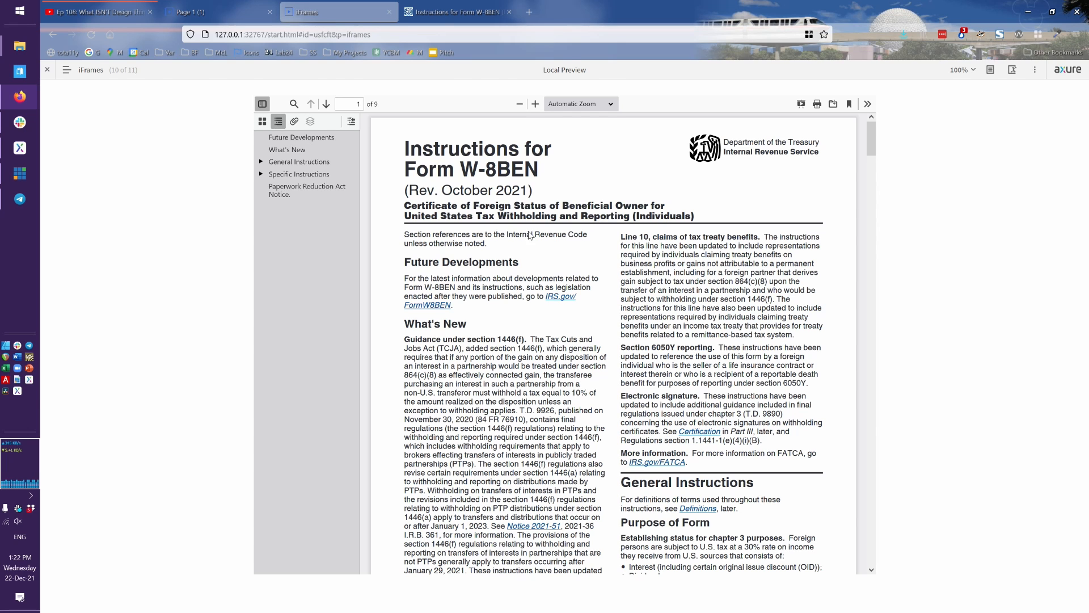
pyautogui.hotkey('alt', 'Tab')
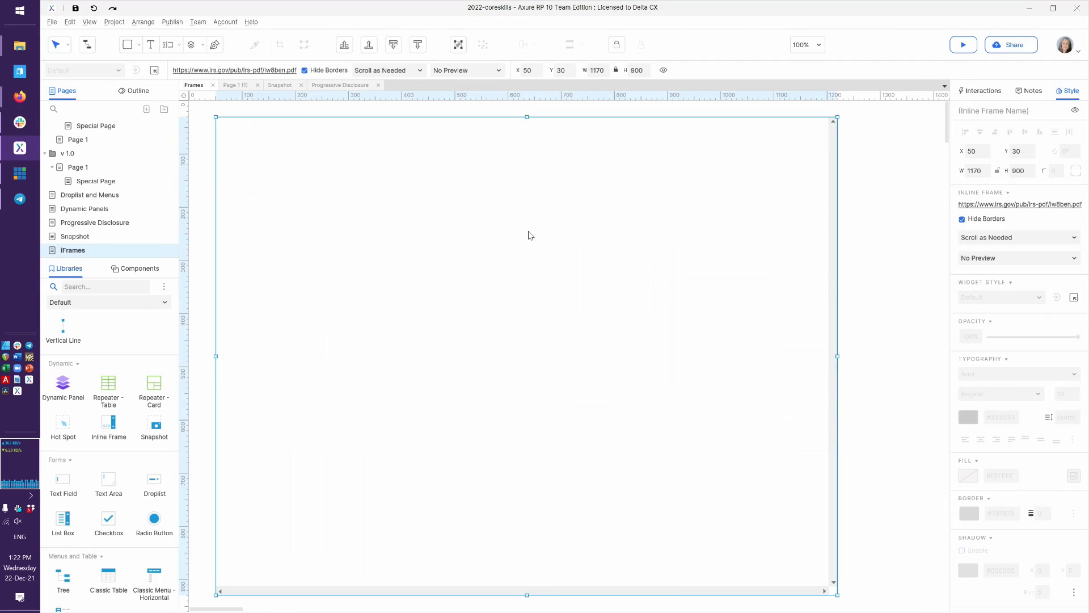
# - Reduce the inline frame's height to about 330 by moving its lower edge up
pyautogui.click(866, 298)
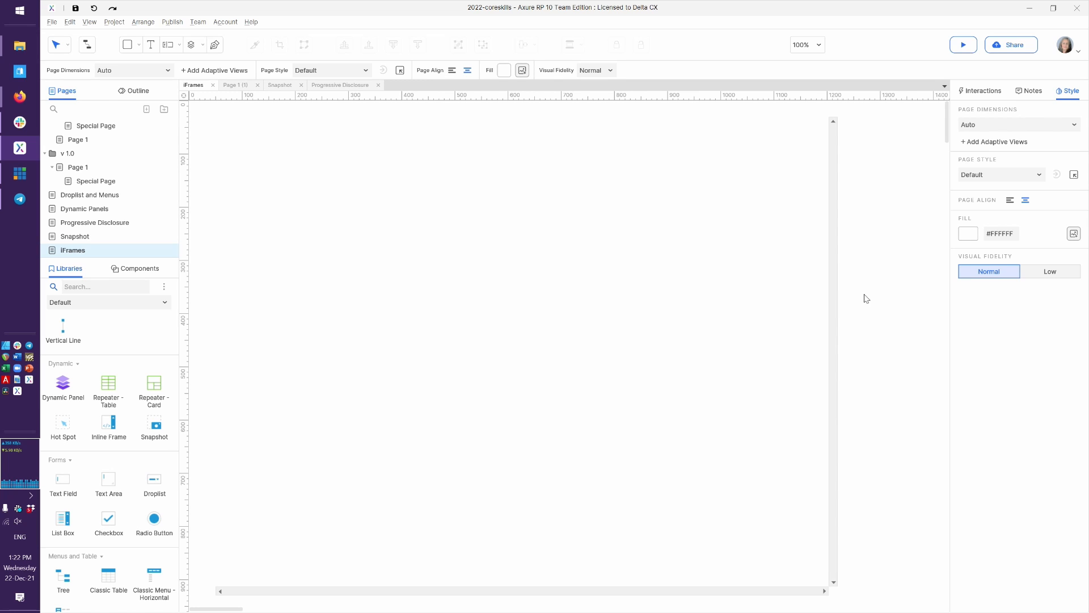
pyautogui.click(731, 464)
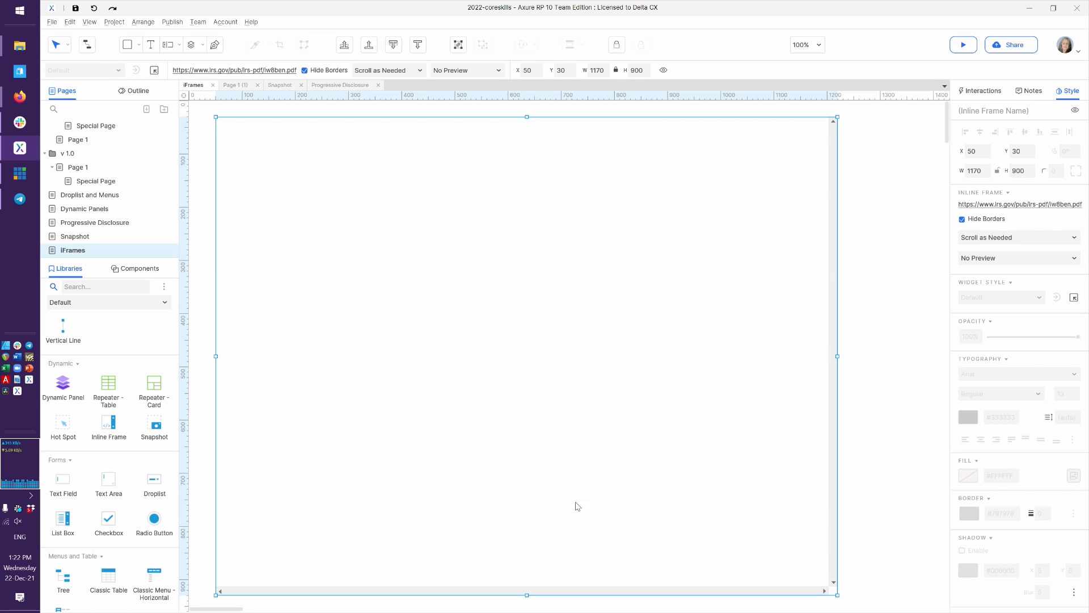
pyautogui.moveTo(527, 595); pyautogui.dragTo(527, 594)
pyautogui.moveTo(527, 594); pyautogui.dragTo(532, 292)
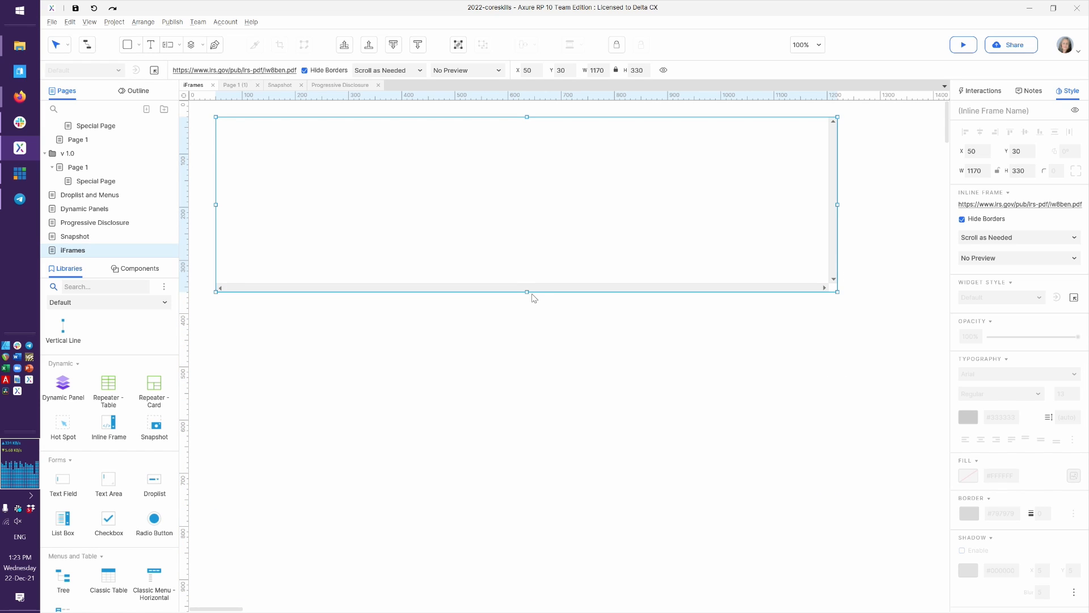
pyautogui.click(420, 435)
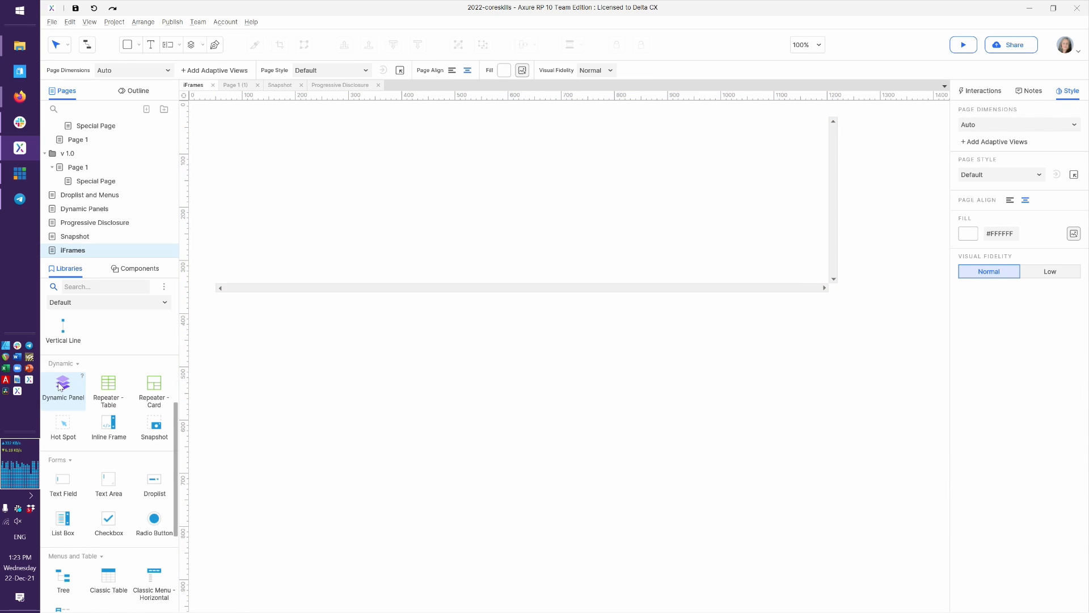
# - Place a dynamic panel below the inline frame at about X 50, Y 470 and name it "content panel"
pyautogui.moveTo(61, 387); pyautogui.dragTo(218, 355)
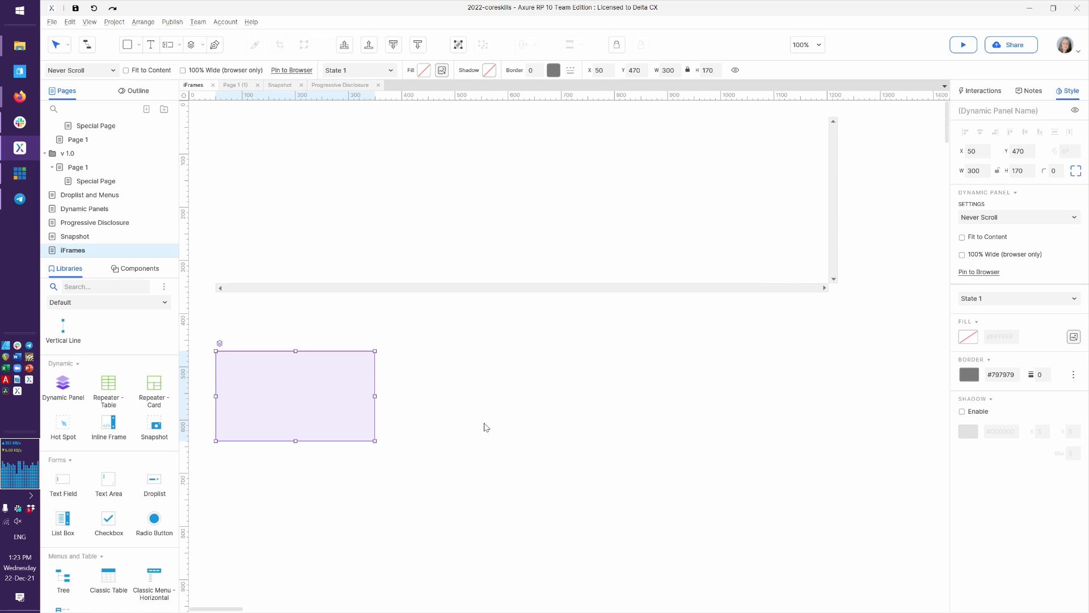
pyautogui.click(981, 114)
pyautogui.write('content panel')
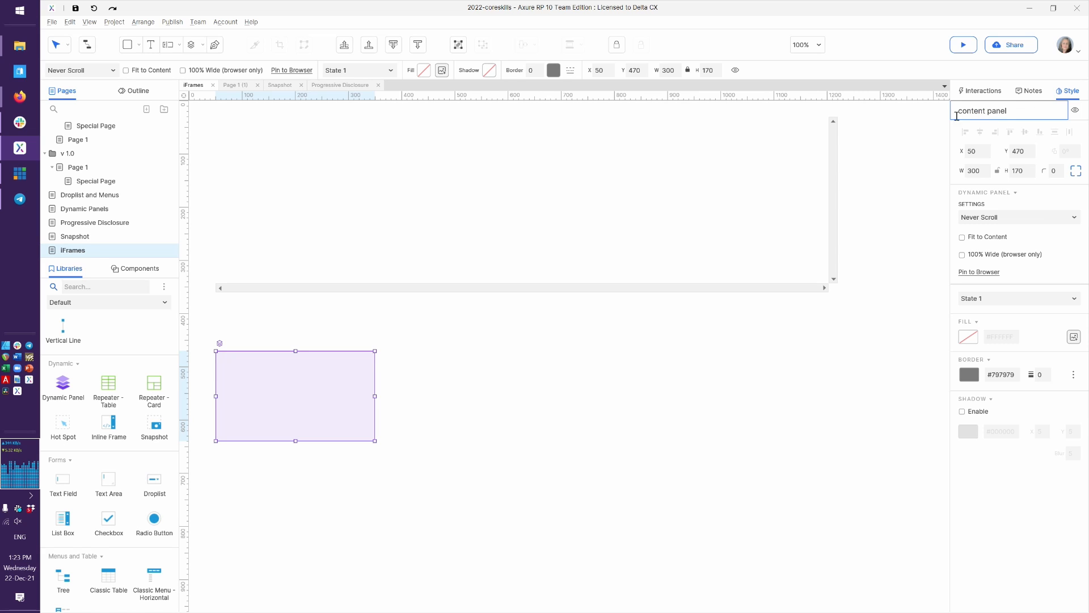
# - Open State 1 of the content panel and place a Paragraph widget at about X 10, Y 10
pyautogui.doubleClick(315, 420)
pyautogui.click(344, 327)
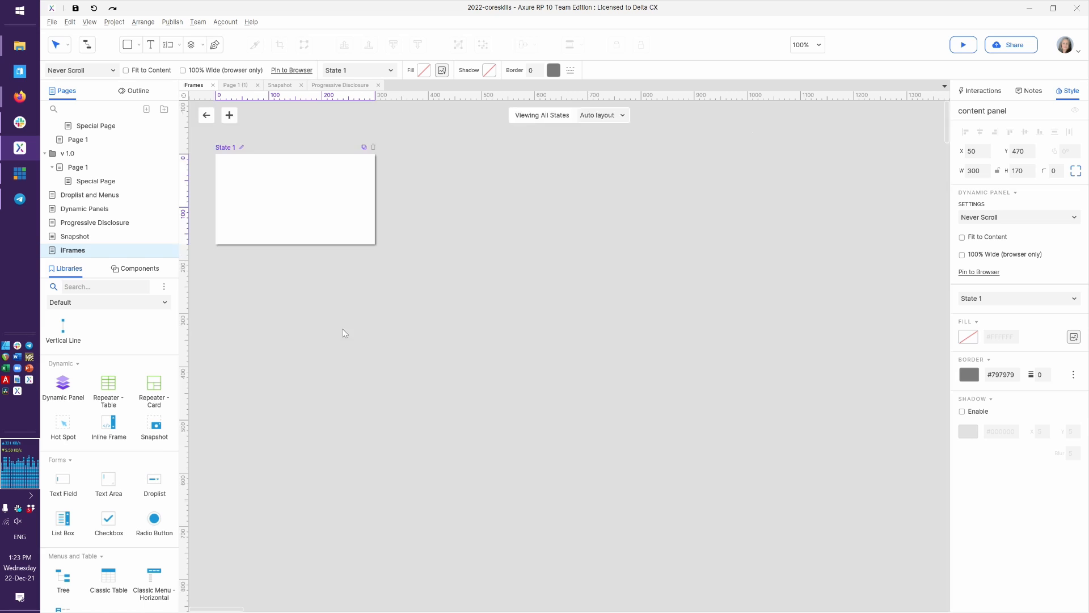
pyautogui.scroll(4, 108, 392)
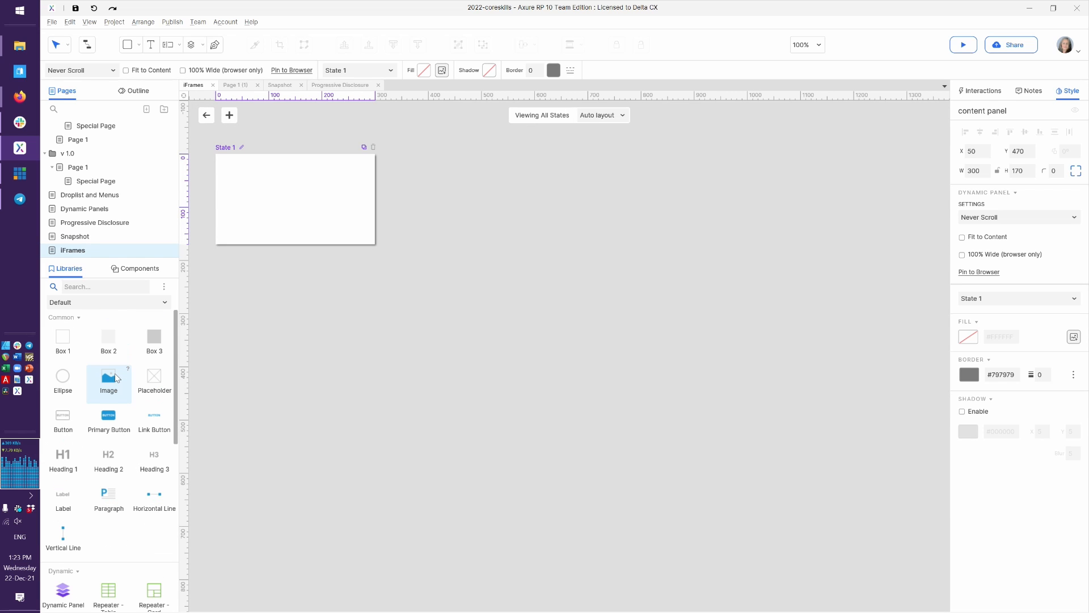
pyautogui.moveTo(108, 499); pyautogui.dragTo(226, 163)
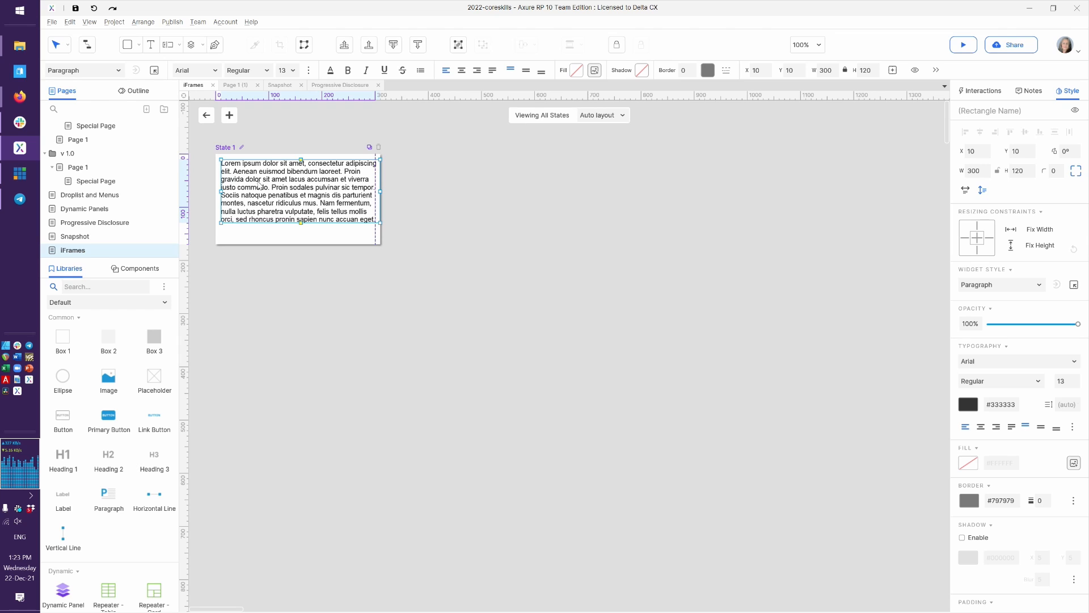
# - Duplicate the lorem ipsum text within the paragraph widget until it holds five paragraphs separated by blank lines
pyautogui.doubleClick(285, 202)
pyautogui.hotkey('ctrl', 'a')
pyautogui.hotkey('ctrl', 'c')
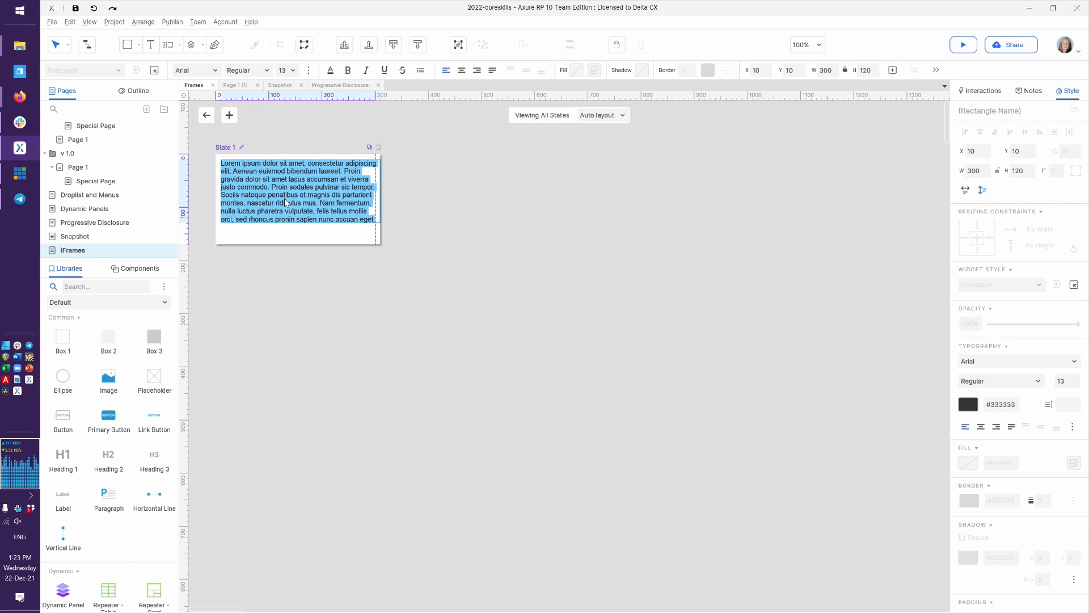
pyautogui.click(286, 201)
pyautogui.hotkey('ctrl', 'End')
pyautogui.press('Return')
pyautogui.press('Return')
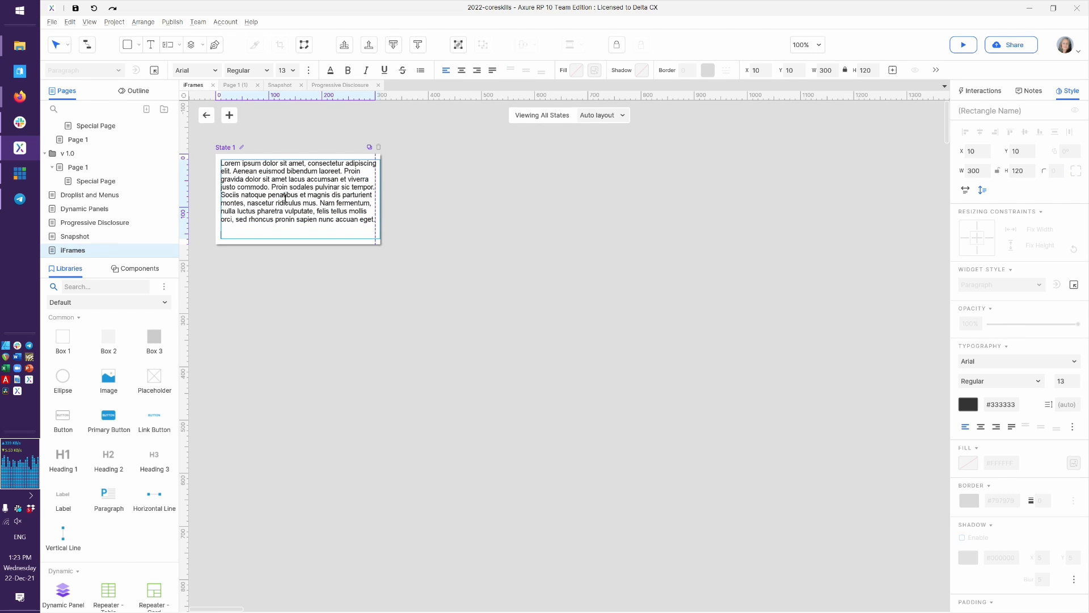
pyautogui.hotkey('ctrl', 'v')
pyautogui.hotkey('ctrl', 'v')
pyautogui.press('Return')
pyautogui.press('Return')
pyautogui.hotkey('ctrl', 'v')
pyautogui.press('Return')
pyautogui.press('Return')
pyautogui.hotkey('ctrl', 'v')
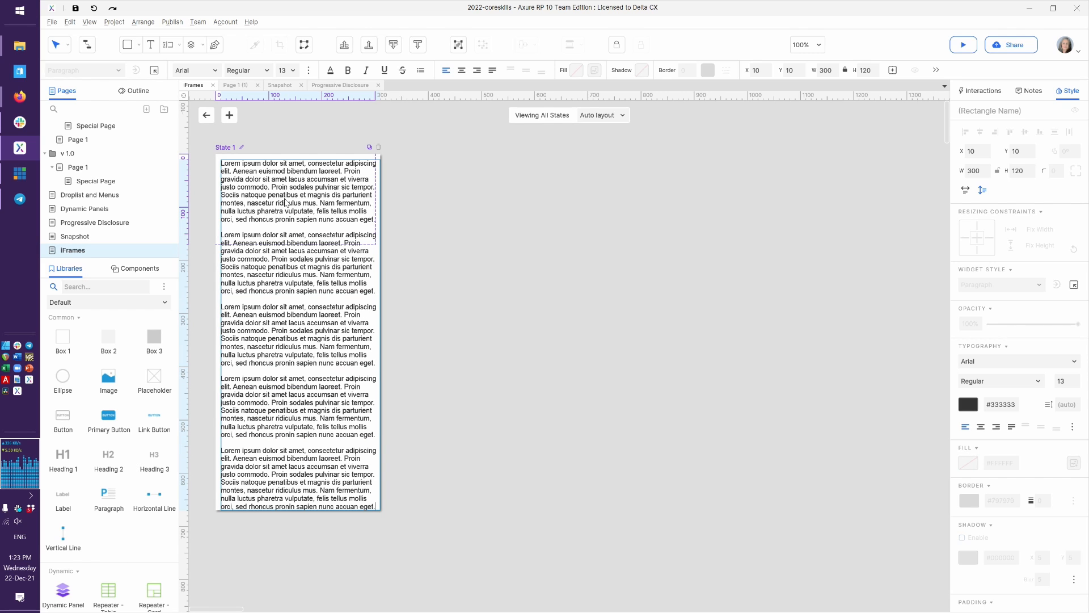
pyautogui.press('Escape')
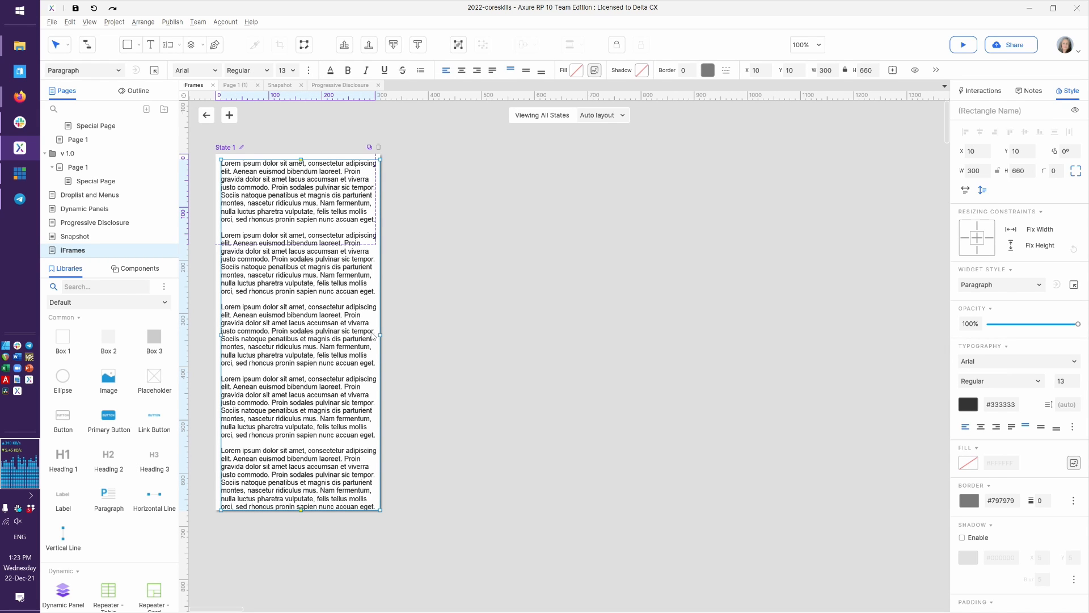
# - Narrow the paragraph widget so it fits inside the content panel's width, and return to the iFrames page
pyautogui.moveTo(381, 336); pyautogui.dragTo(361, 335)
pyautogui.click(414, 342)
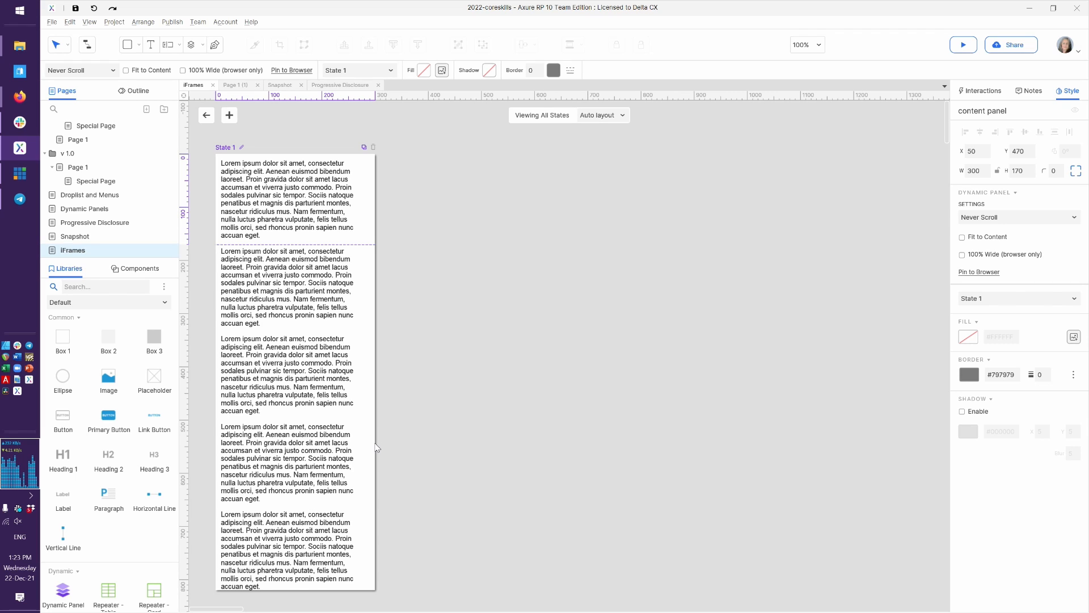
pyautogui.click(272, 290)
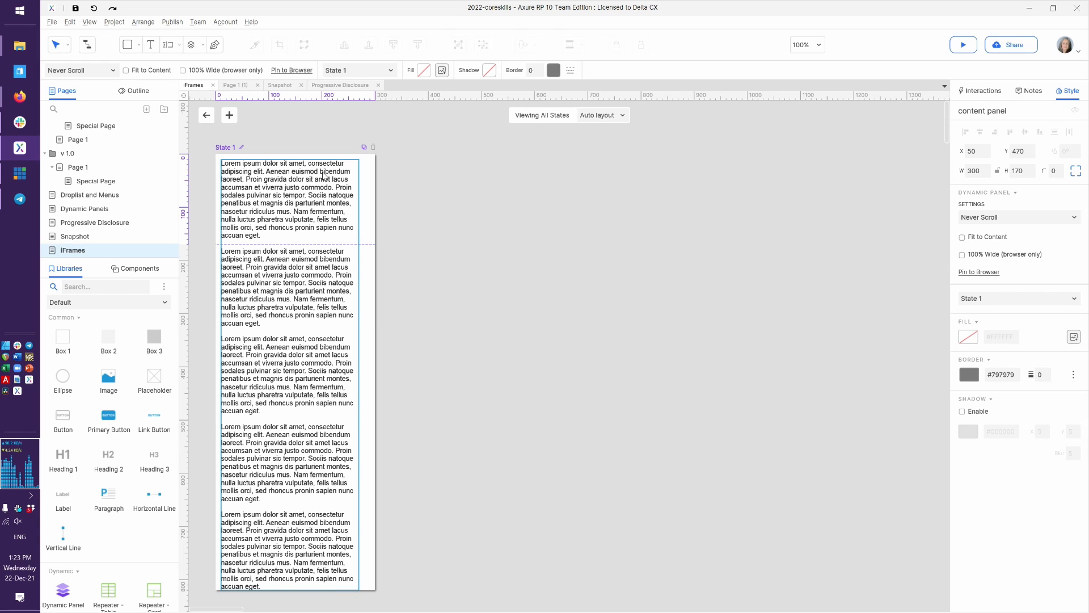
pyautogui.click(430, 457)
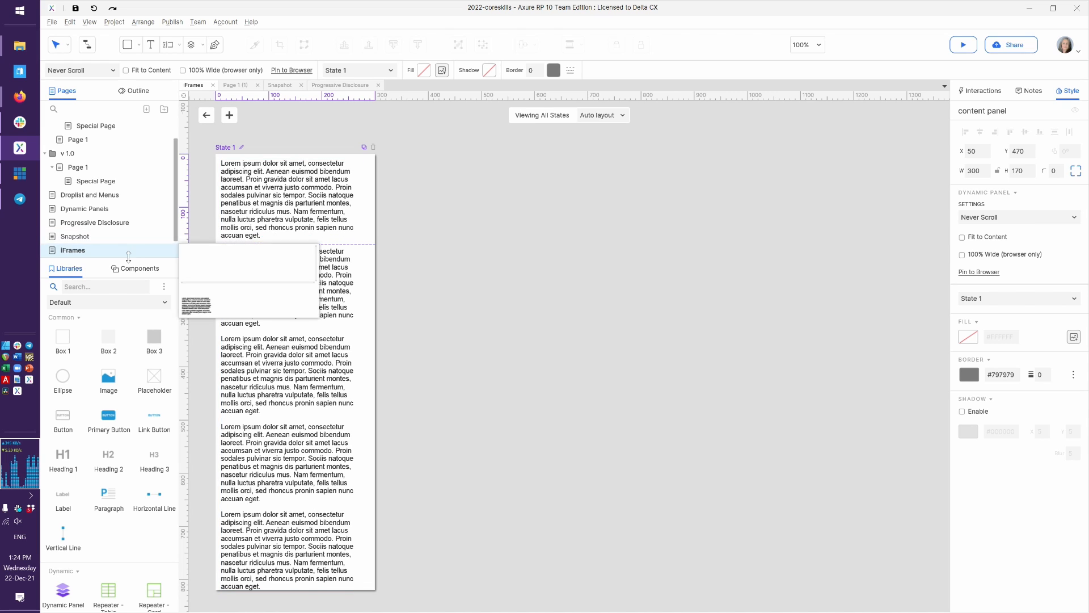
pyautogui.click(206, 116)
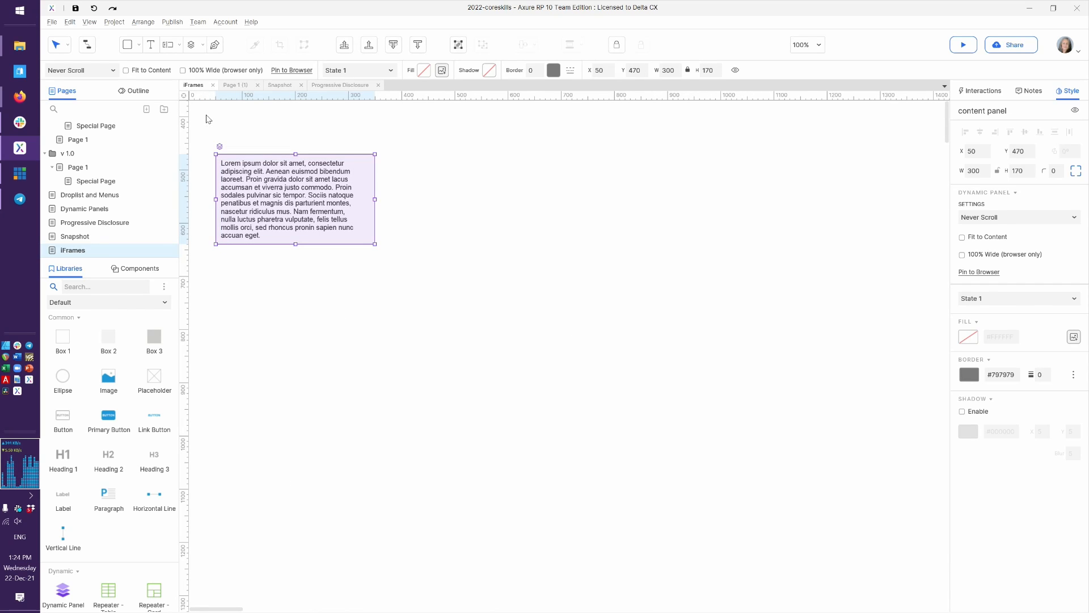
# - Fit the content panel to its content, and set both its width and height to 300
pyautogui.click(359, 265)
pyautogui.click(353, 233)
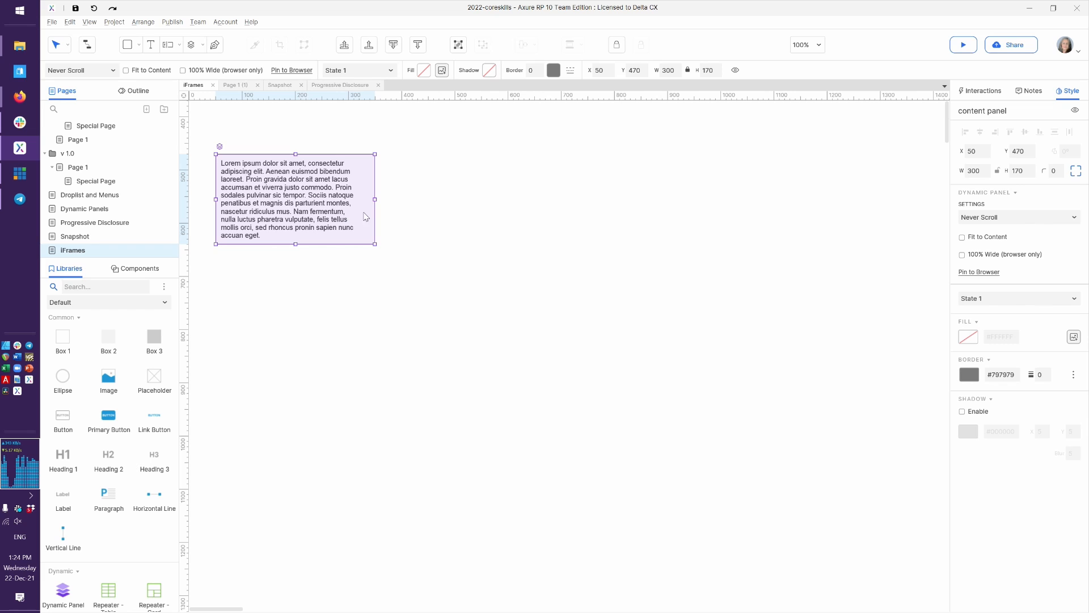
pyautogui.click(971, 240)
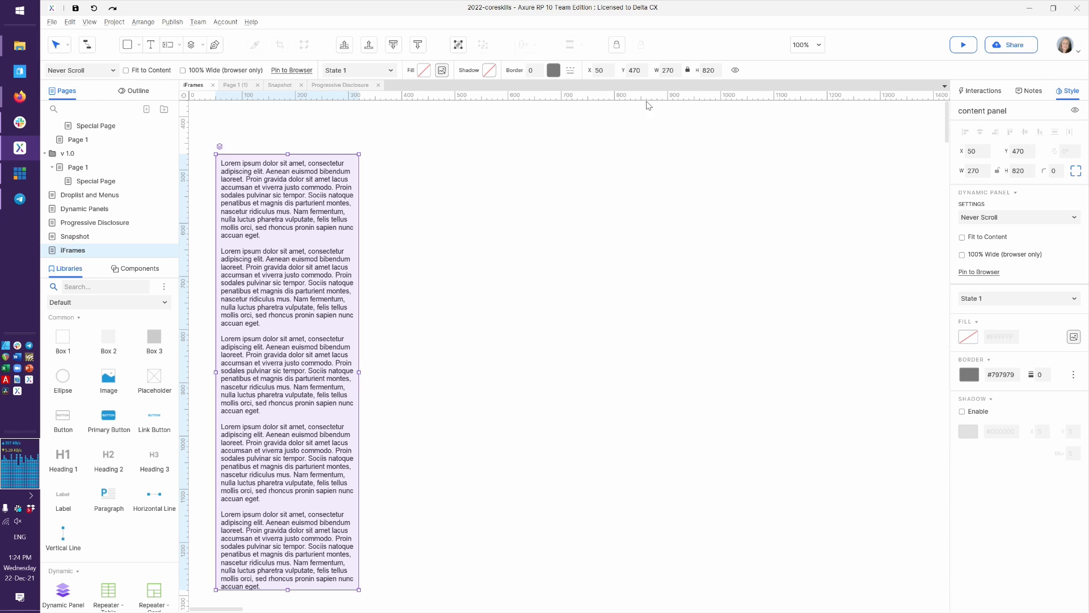
pyautogui.click(673, 70)
pyautogui.write('30')
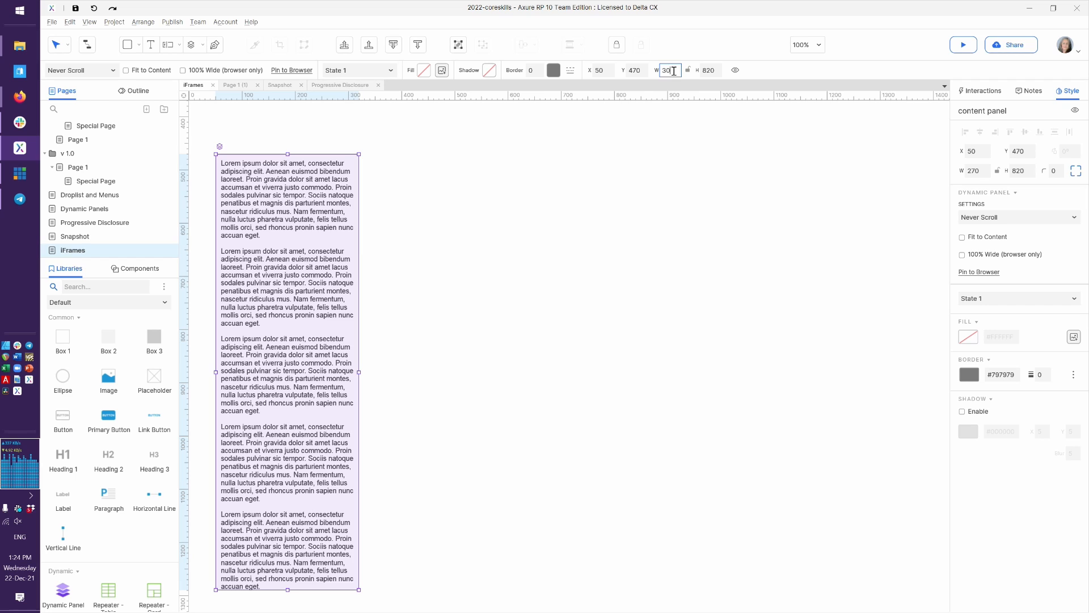
pyautogui.write('0')
pyautogui.press('Tab')
pyautogui.write('300')
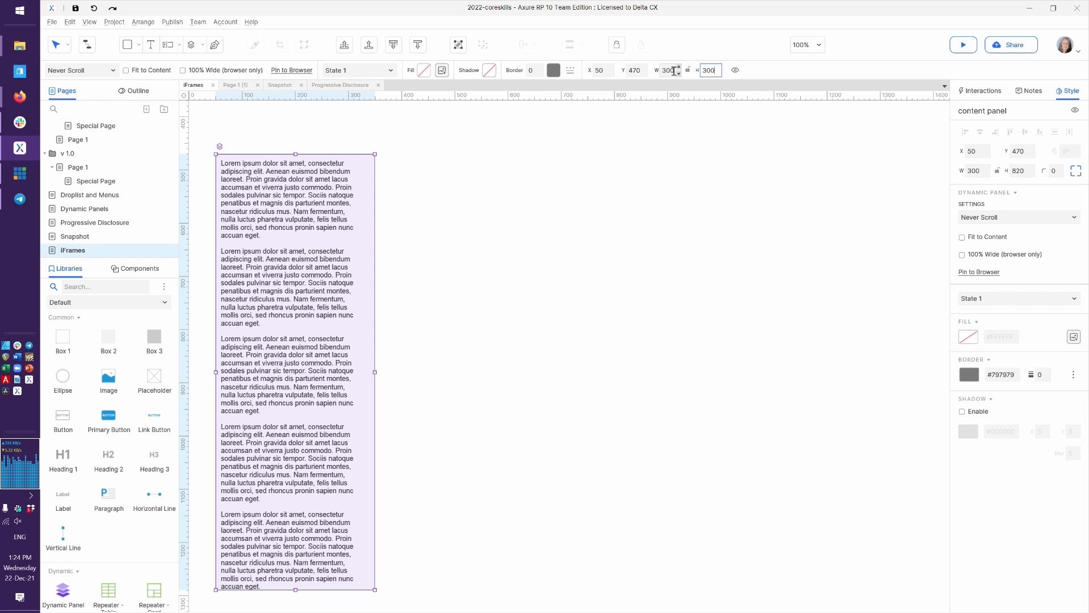
pyautogui.press('Tab')
pyautogui.click(388, 348)
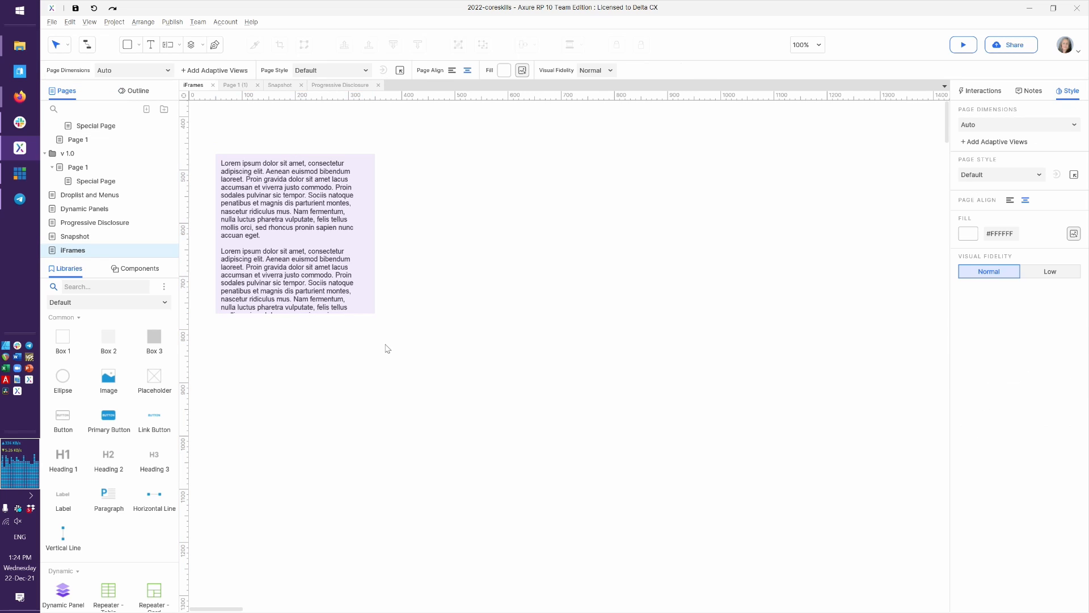
# - Try the Scroll as Needed setting on the content panel
pyautogui.click(361, 242)
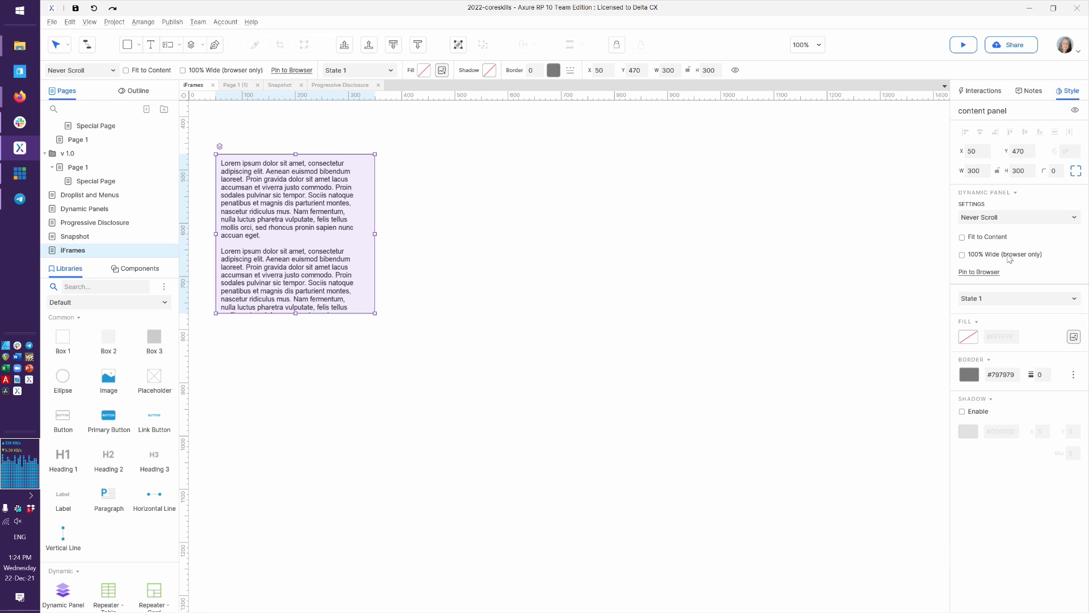
pyautogui.click(993, 217)
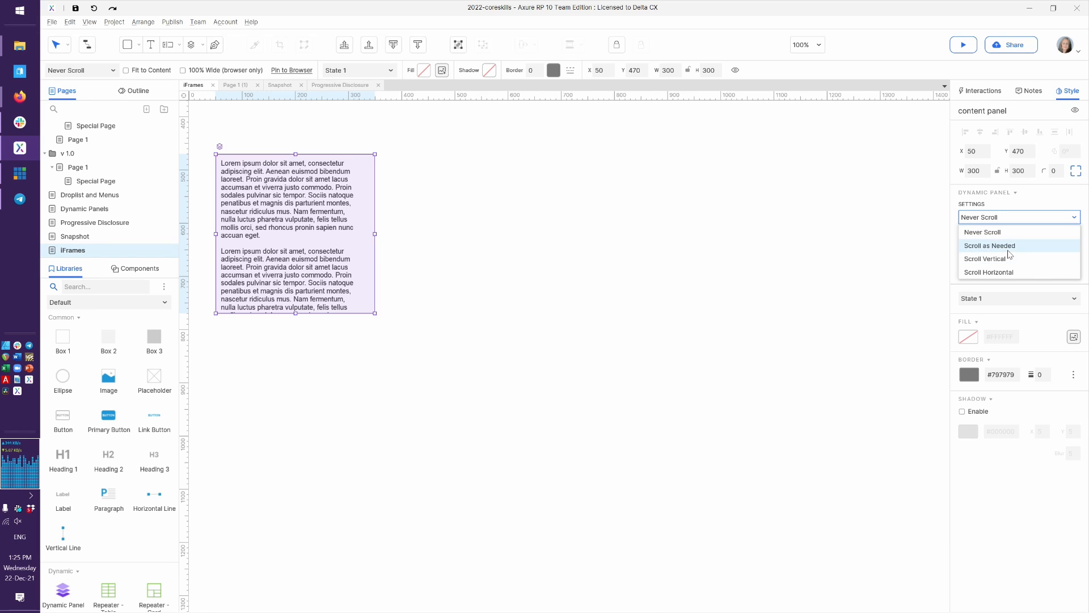
pyautogui.click(1011, 251)
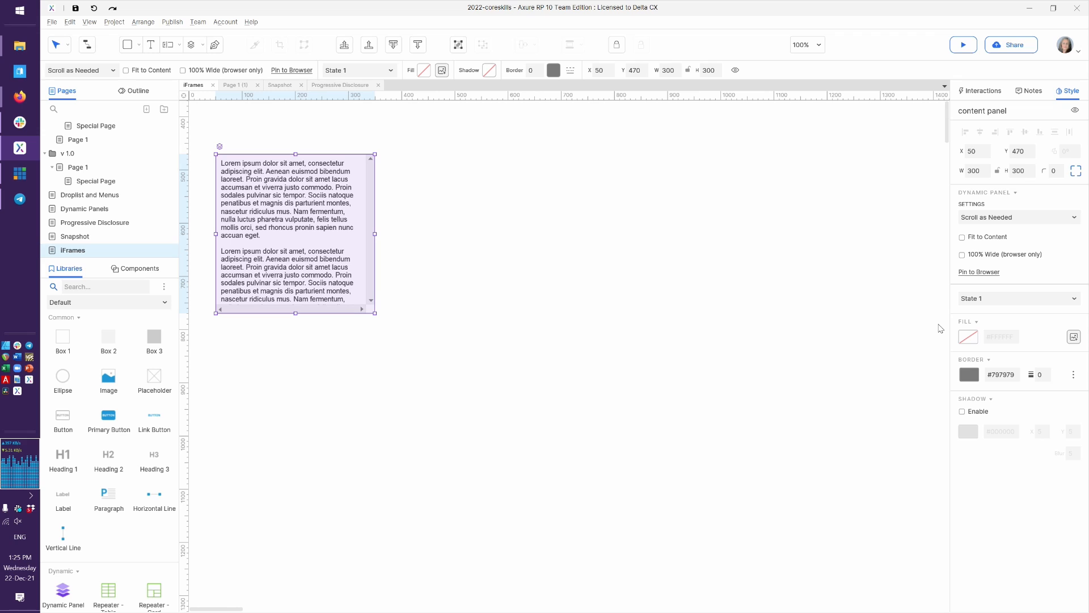
# - Set the content panel's scrolling to Scroll Vertical and deselect the panel
pyautogui.click(1011, 219)
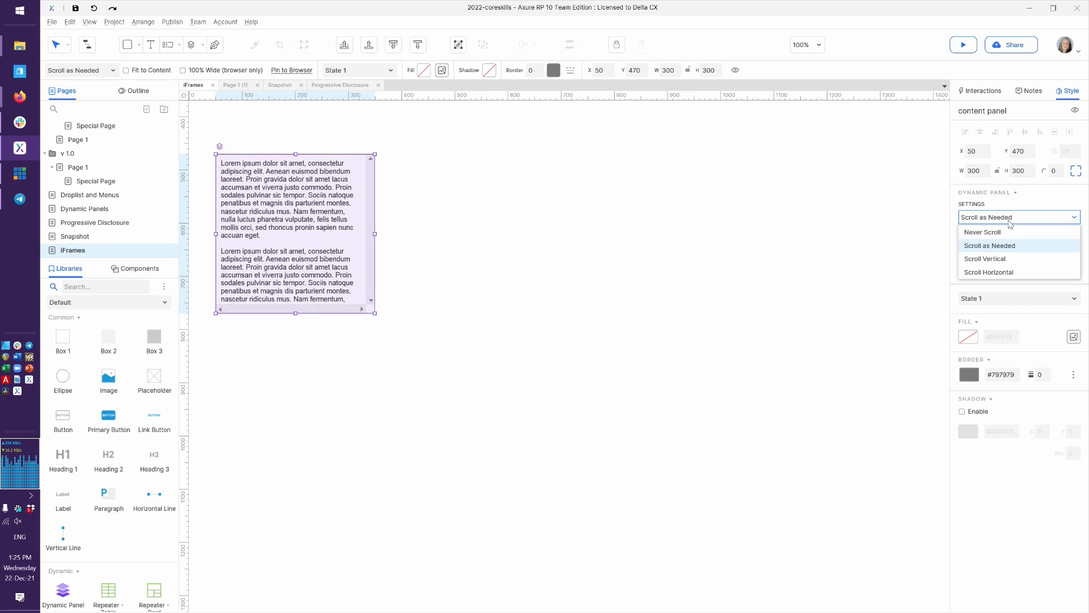
pyautogui.click(1005, 259)
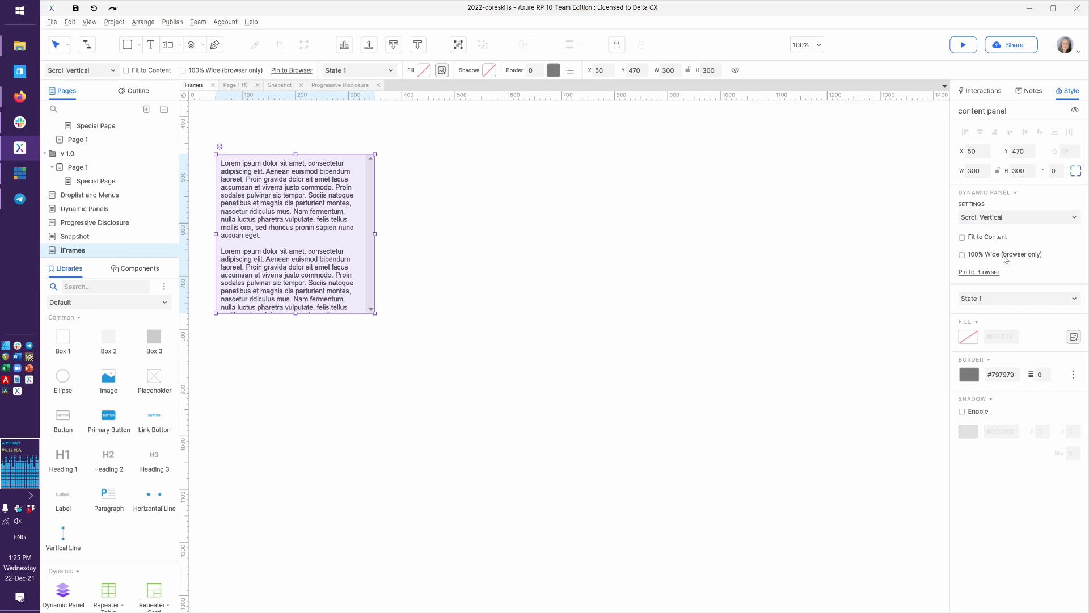
pyautogui.click(1007, 220)
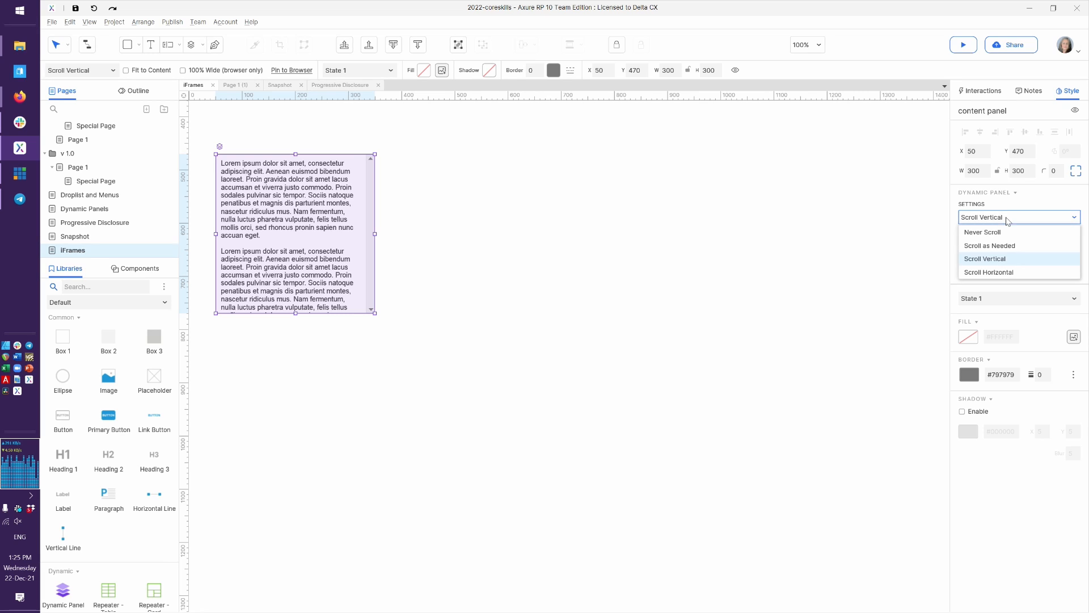
pyautogui.click(996, 260)
pyautogui.click(990, 218)
pyautogui.click(692, 310)
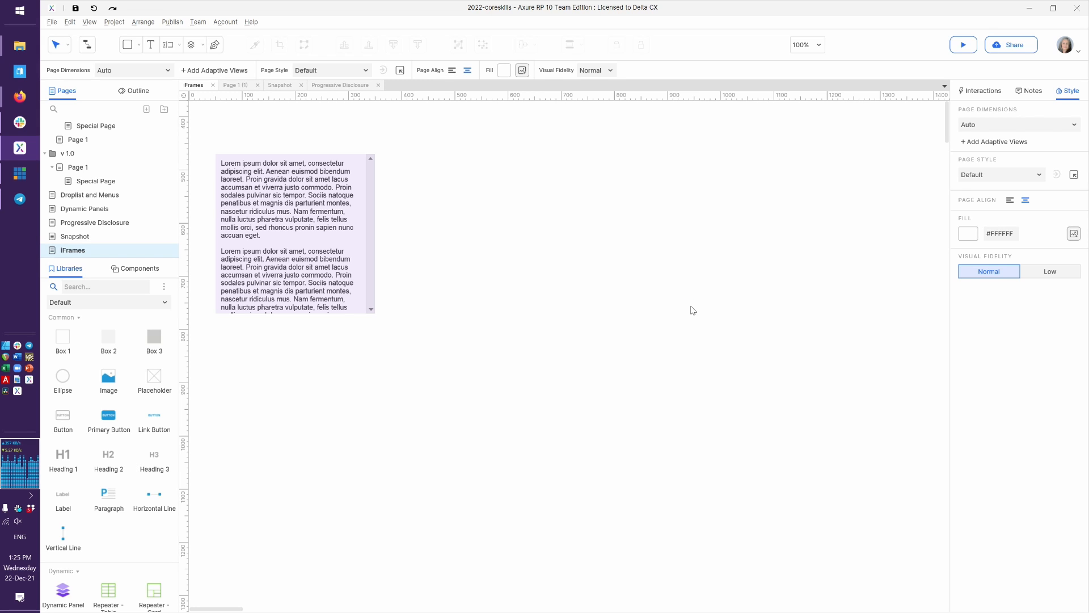
# - Switch to the iFrames preview in Firefox, check how the content panel's text scrolls vertically, and return to Axure RP
pyautogui.hotkey('alt', 'Tab')
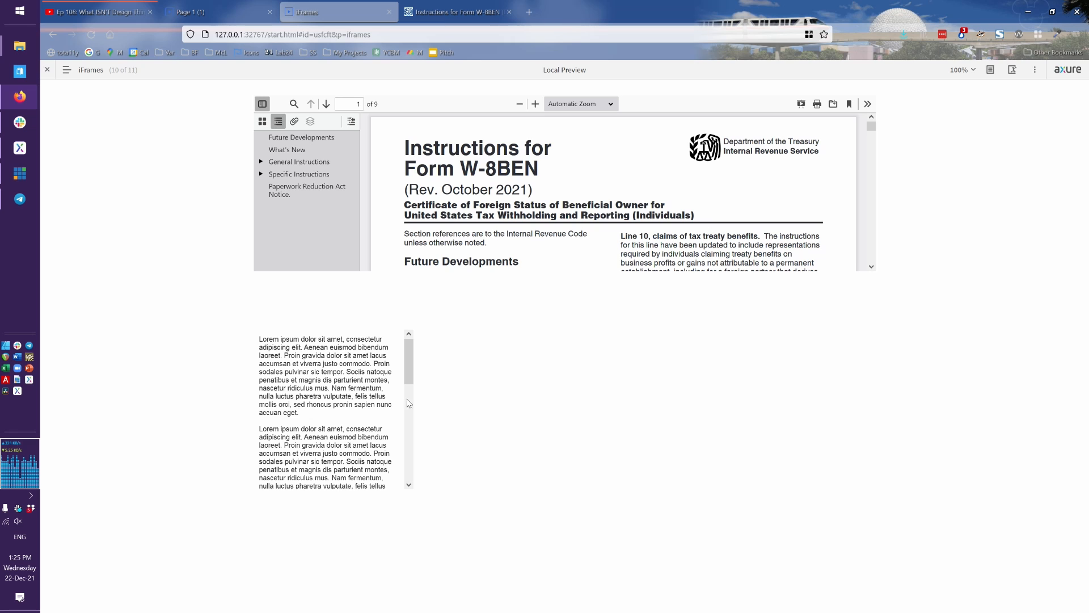
pyautogui.scroll(-5, 361, 372)
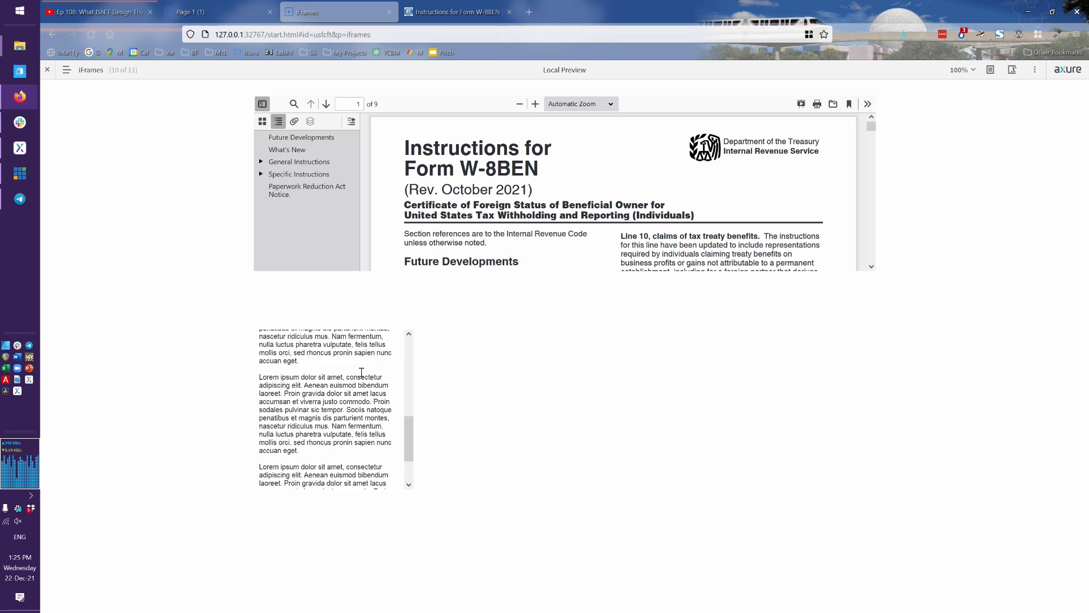
pyautogui.scroll(-5, 362, 373)
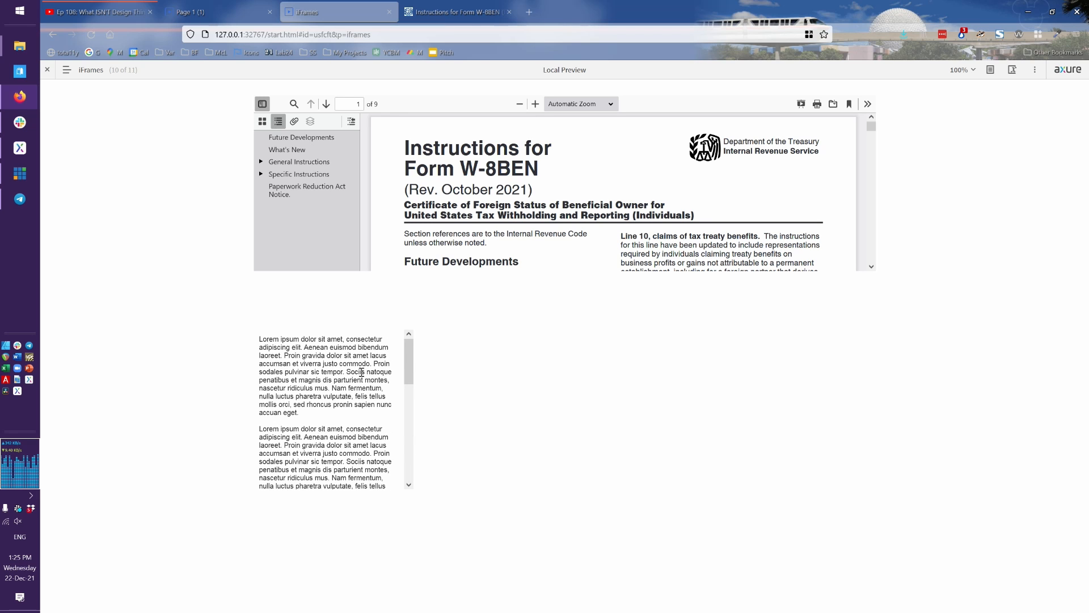
pyautogui.scroll(5, 362, 372)
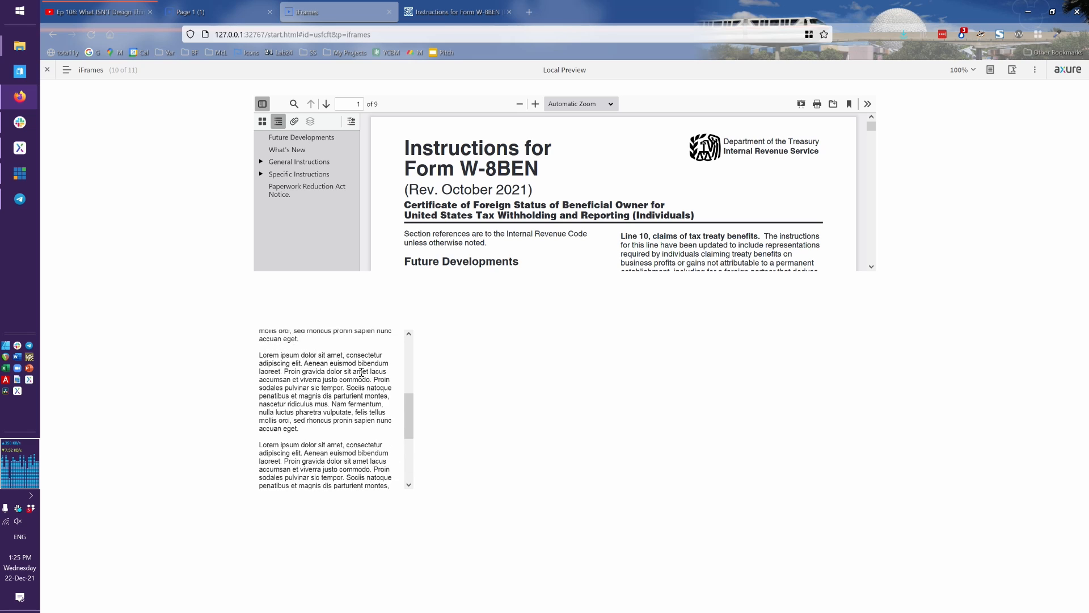
pyautogui.scroll(-2, 361, 373)
pyautogui.scroll(2, 361, 372)
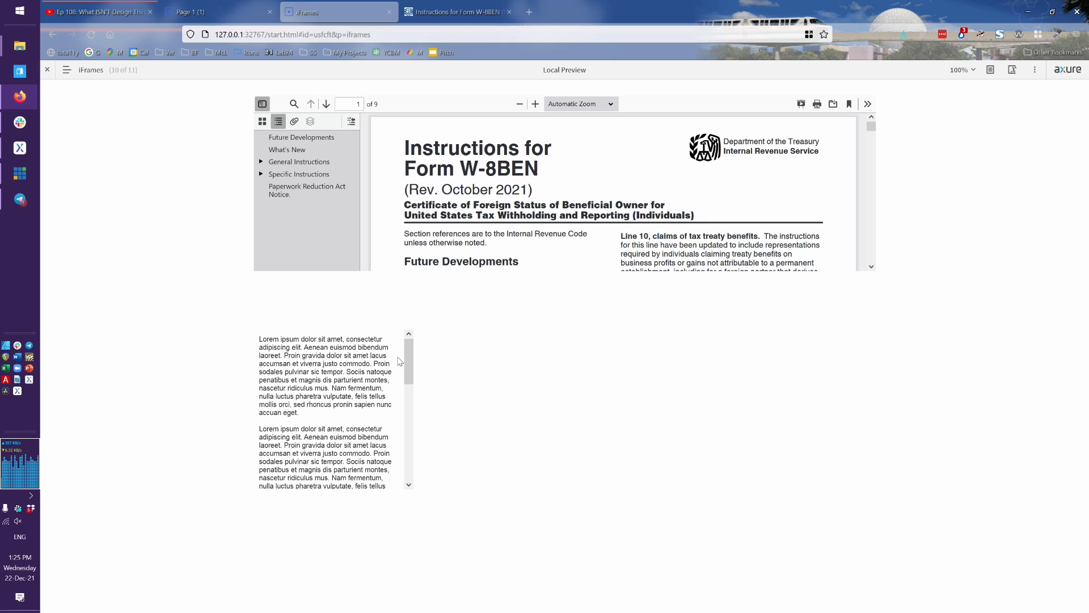
pyautogui.moveTo(411, 361); pyautogui.dragTo(424, 327)
pyautogui.hotkey('alt', 'Tab')
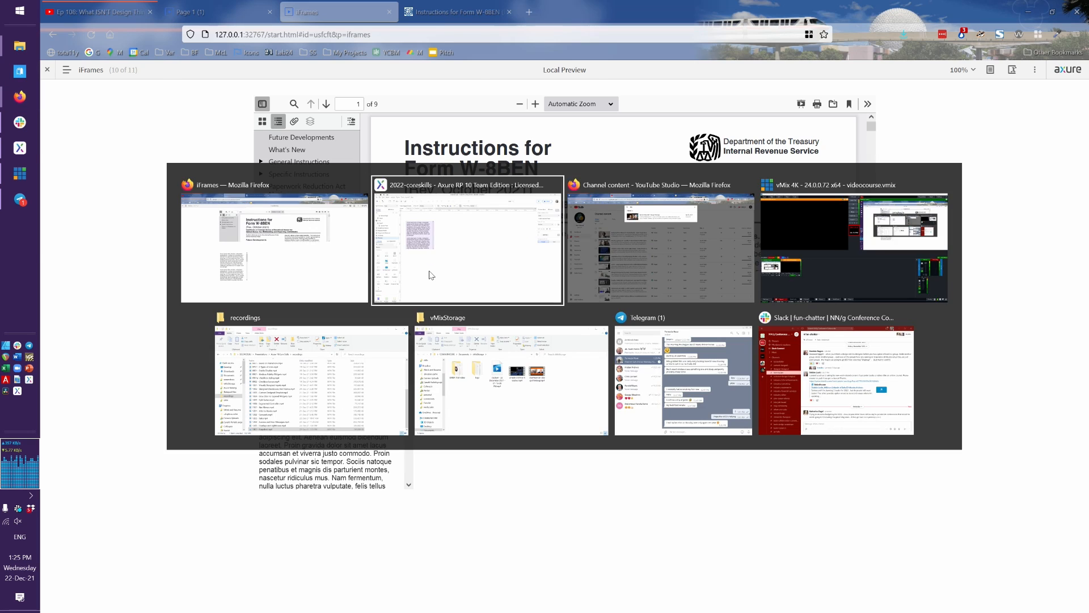
# - Deselect the content panel in Axure RP, switch to the Firefox preview, and scroll the panel's text to its end and back
pyautogui.click(364, 249)
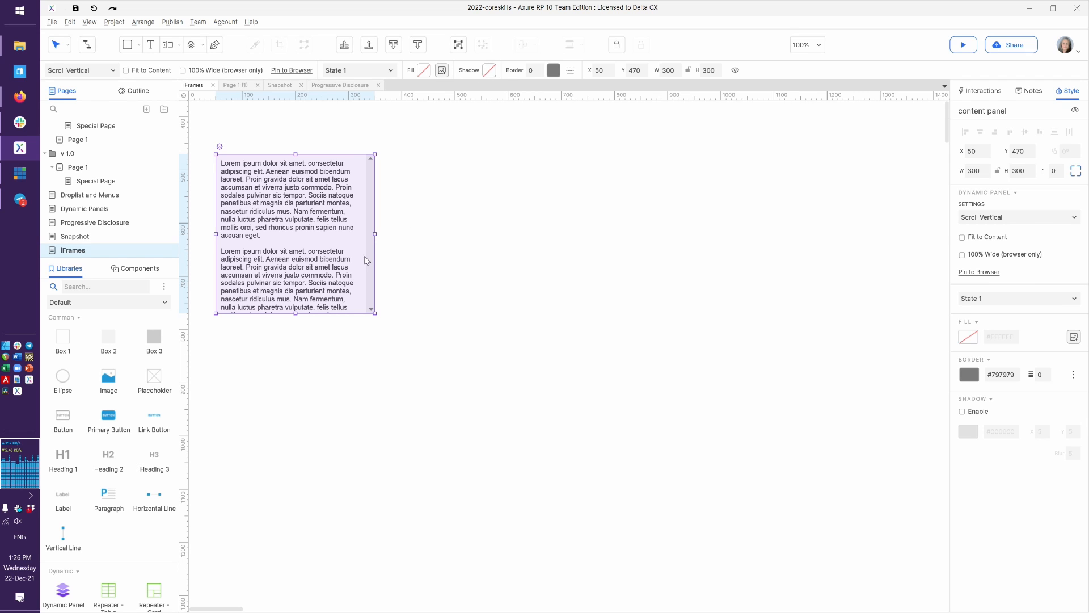
pyautogui.click(462, 302)
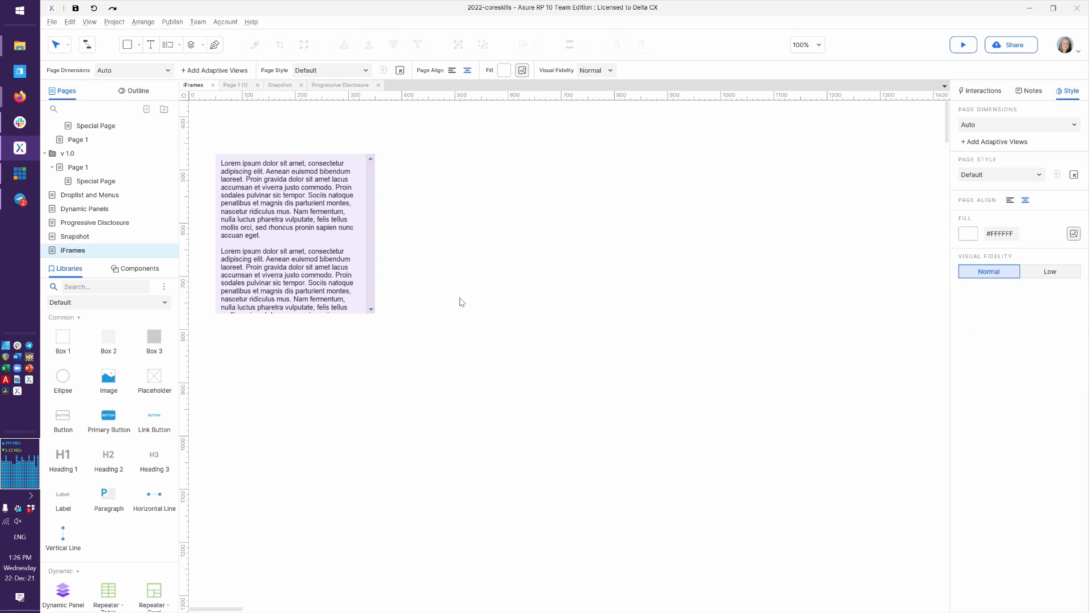
pyautogui.press('F5')
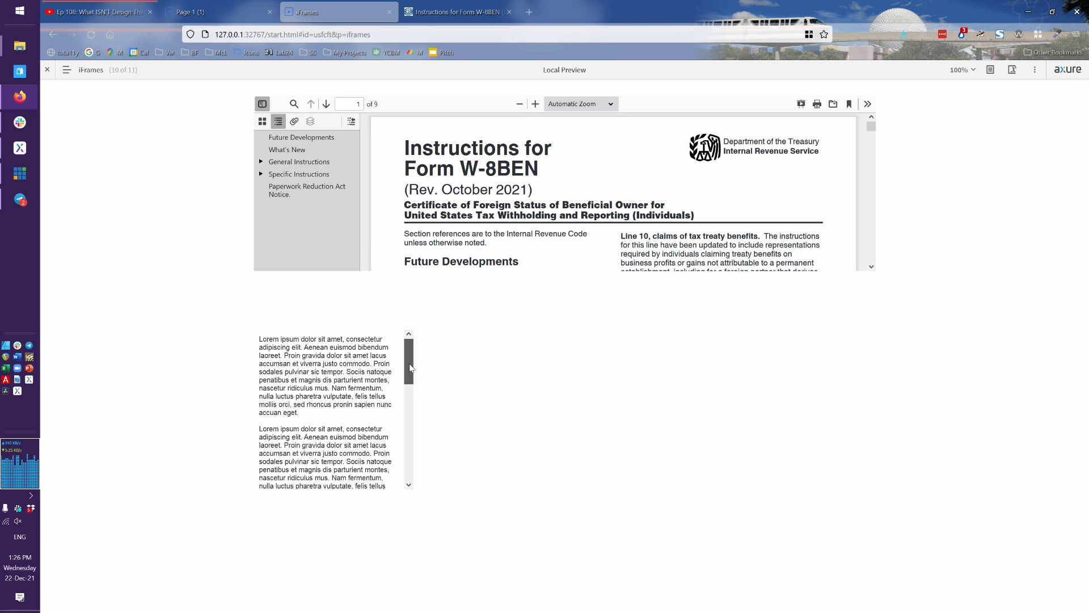
pyautogui.click(406, 464)
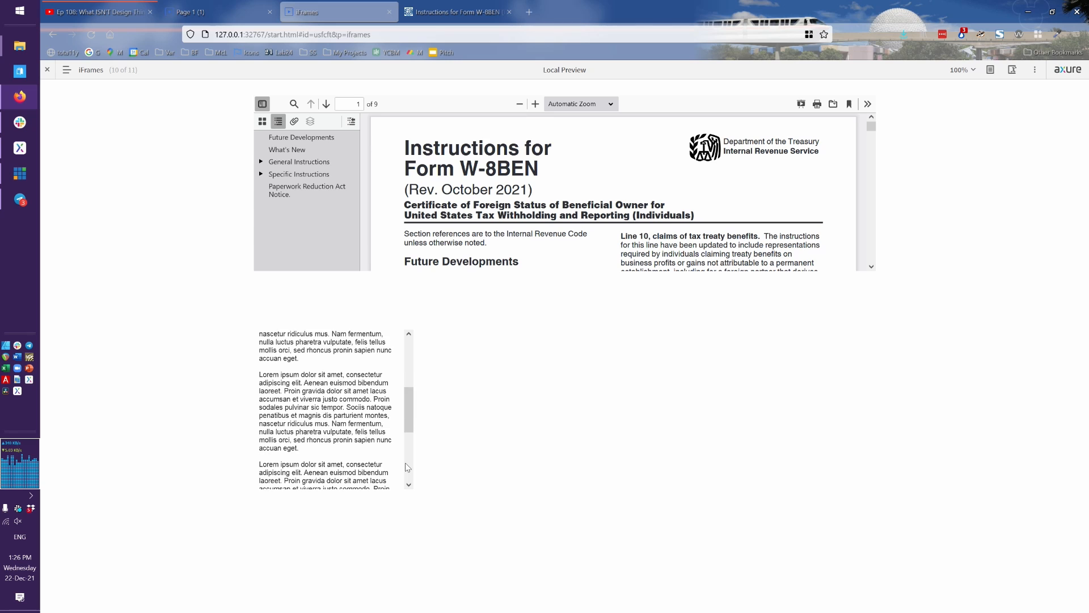
pyautogui.click(406, 464)
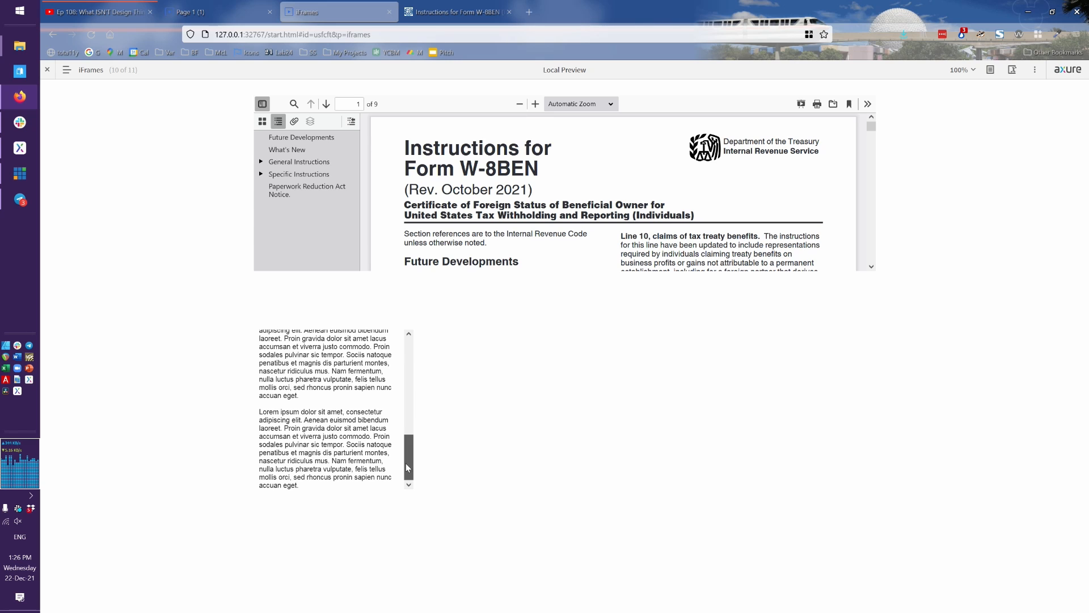
pyautogui.moveTo(407, 464); pyautogui.dragTo(411, 339)
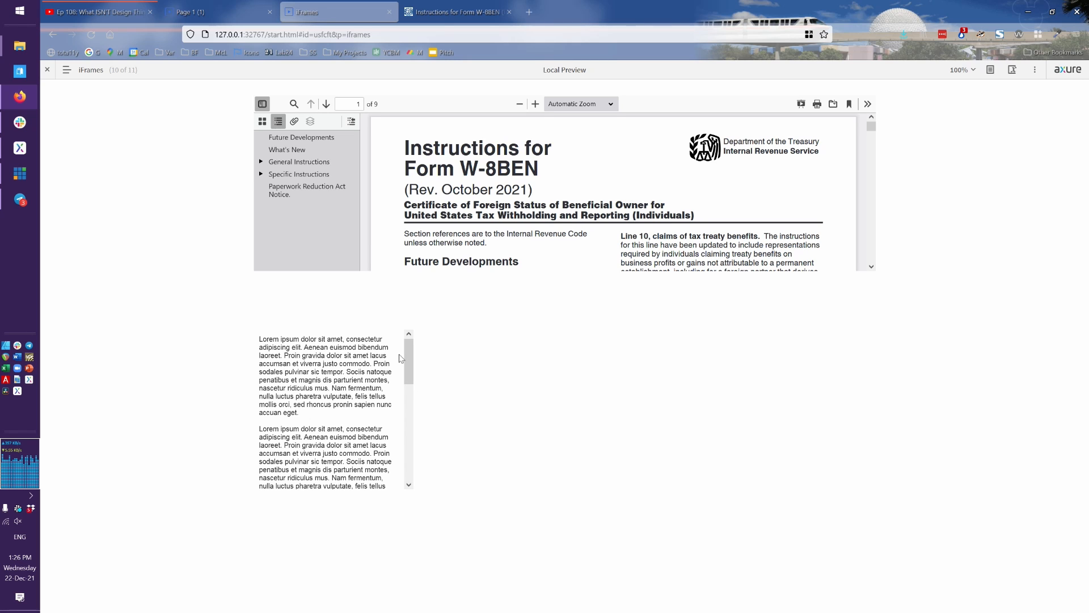
pyautogui.moveTo(413, 363)
pyautogui.mouseDown()
pyautogui.moveTo(411, 479)
pyautogui.moveTo(414, 347)
pyautogui.mouseUp()
# - Return to Axure RP, widen the content panel to 320 while keeping its text width, and save the project
pyautogui.hotkey('alt', 'Tab')
pyautogui.click(369, 231)
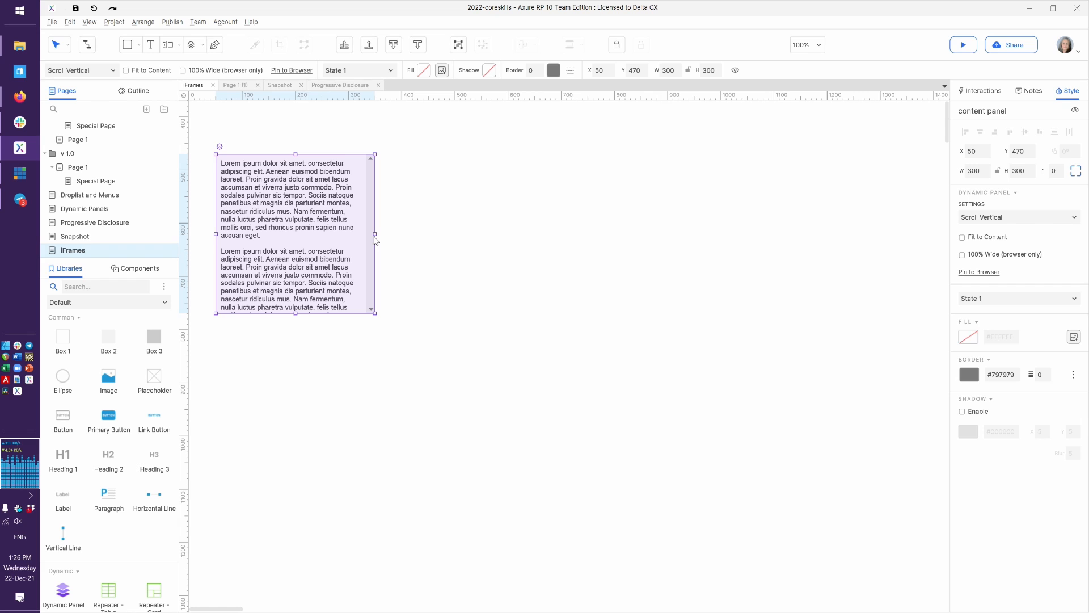
pyautogui.moveTo(374, 234); pyautogui.dragTo(384, 238)
pyautogui.hotkey('ctrl', 's')
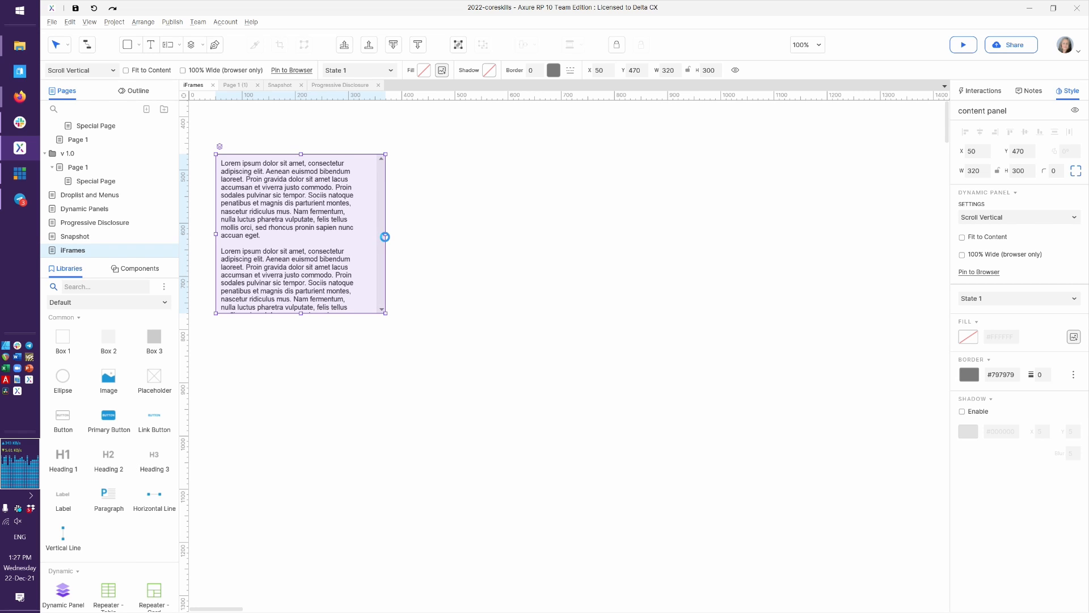
# - Refresh the iFrames preview in Firefox and check the spacing between the content panel's text and its scroll bar
pyautogui.hotkey('alt', 'Tab')
pyautogui.press('F5')
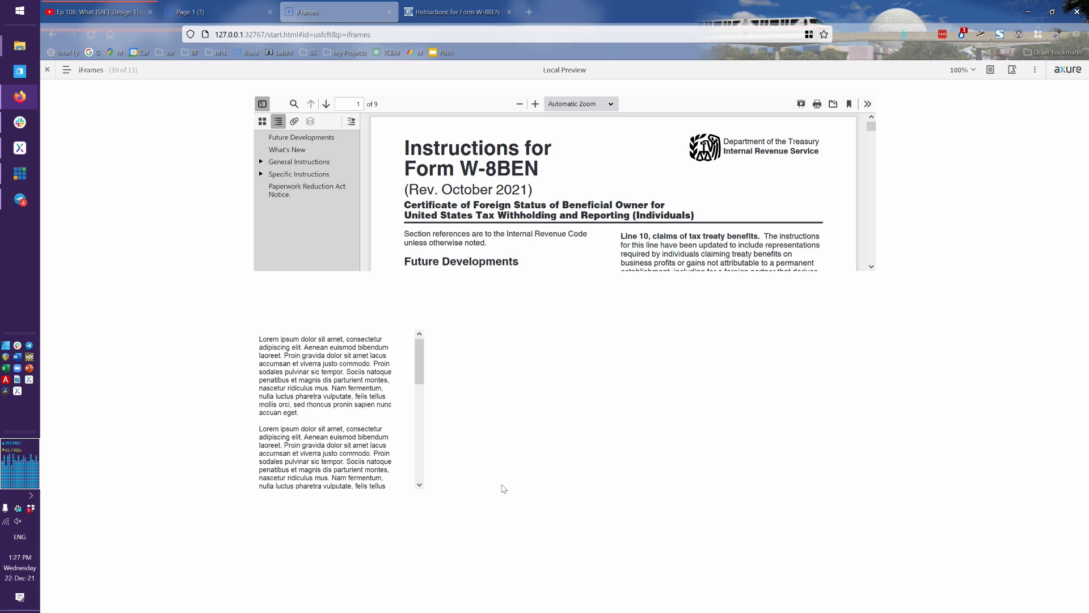
pyautogui.scroll(-5, 361, 402)
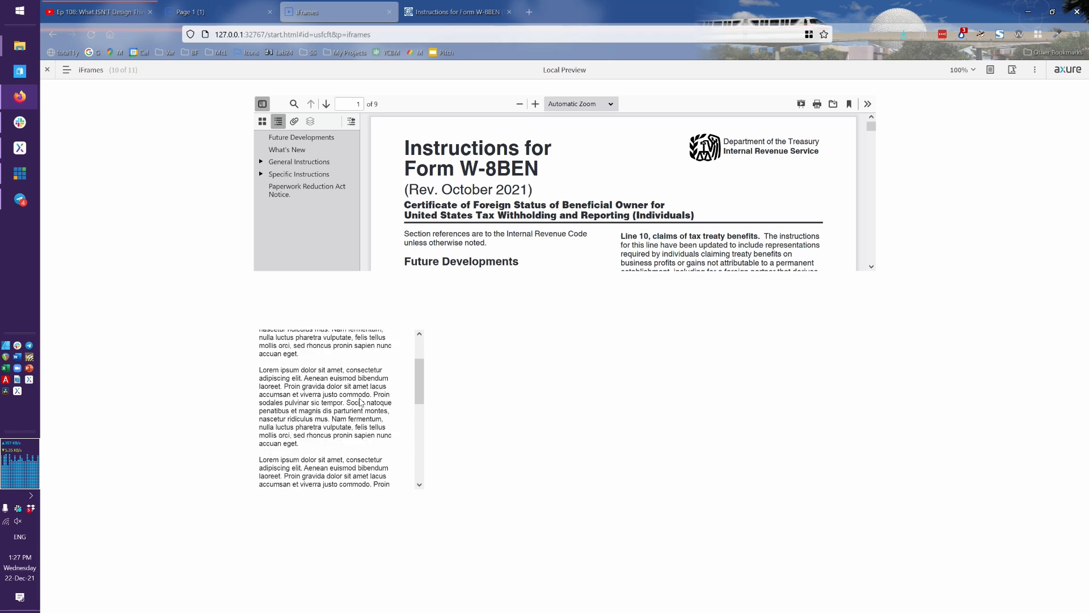
pyautogui.scroll(5, 361, 401)
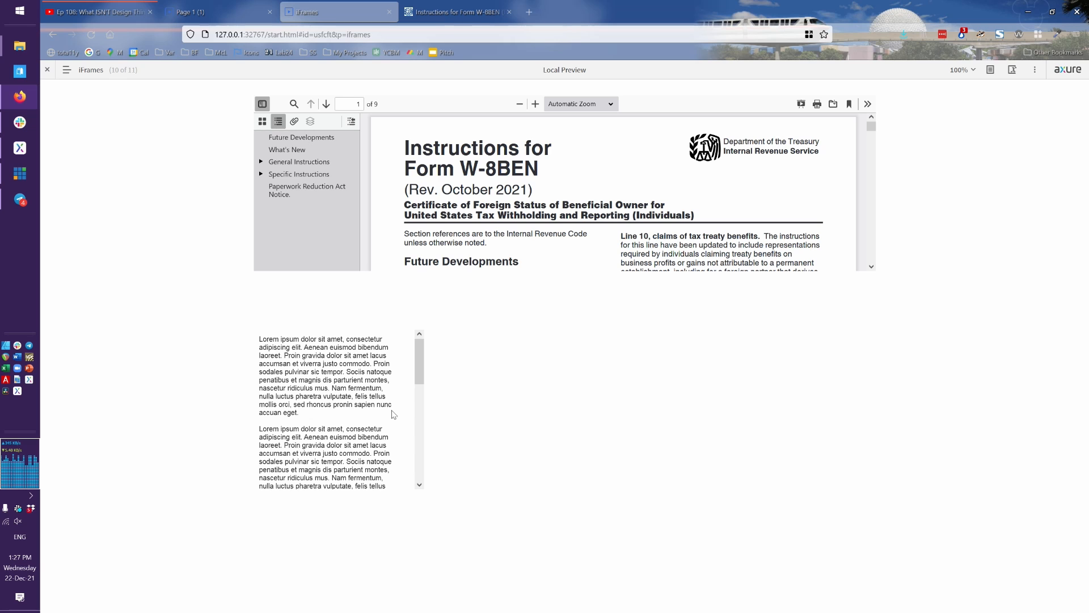
# - Return to Axure RP, give State 1 of the content panel the light orange fill #FACD91, and check it in the browser preview
pyautogui.hotkey('alt', 'Tab')
pyautogui.doubleClick(343, 270)
pyautogui.doubleClick(343, 270)
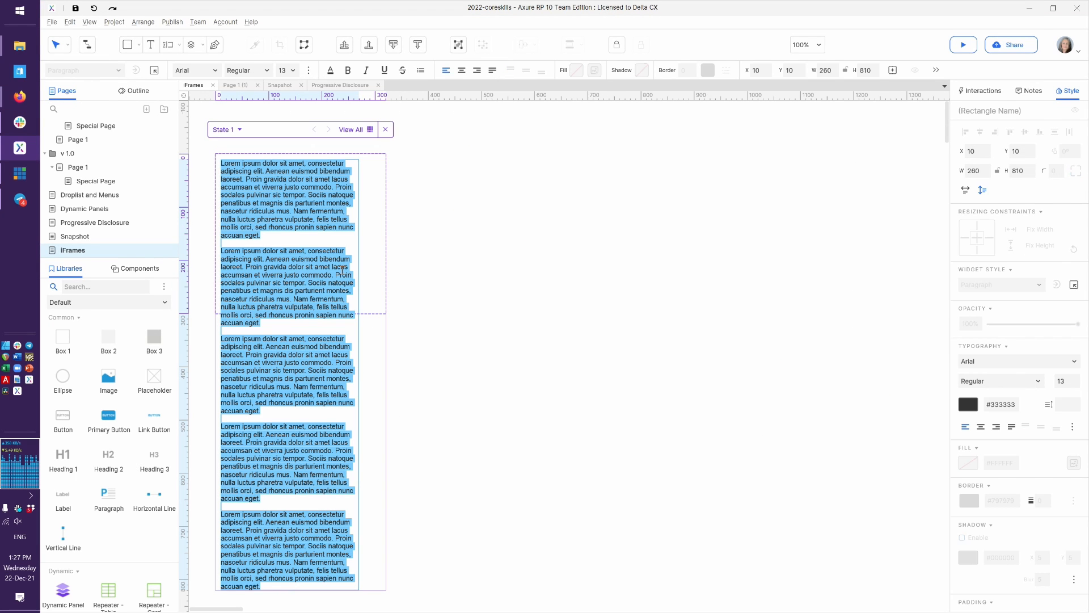
pyautogui.click(396, 213)
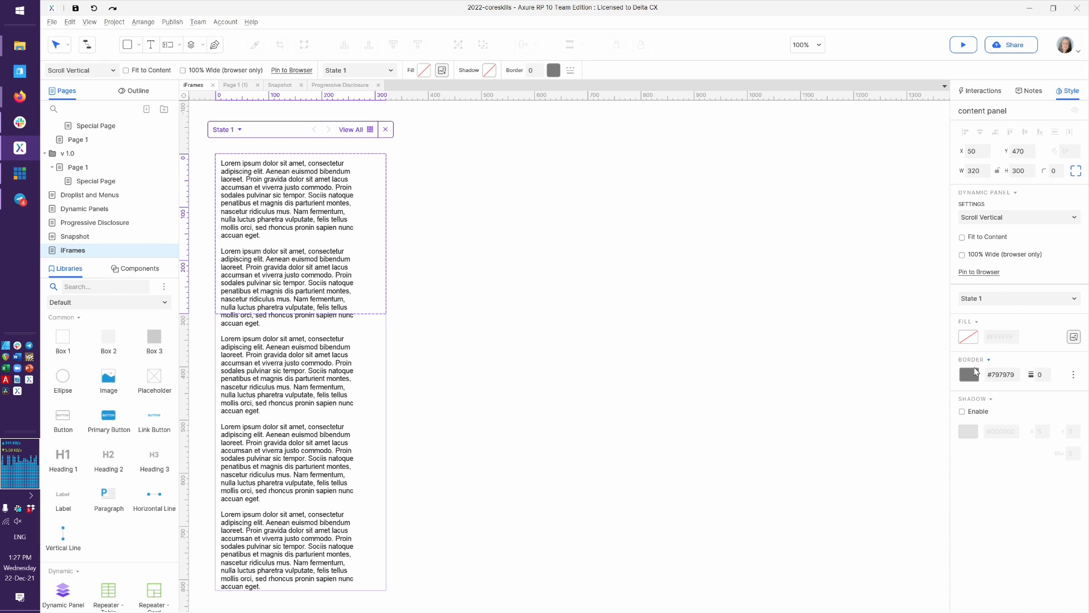
pyautogui.click(971, 336)
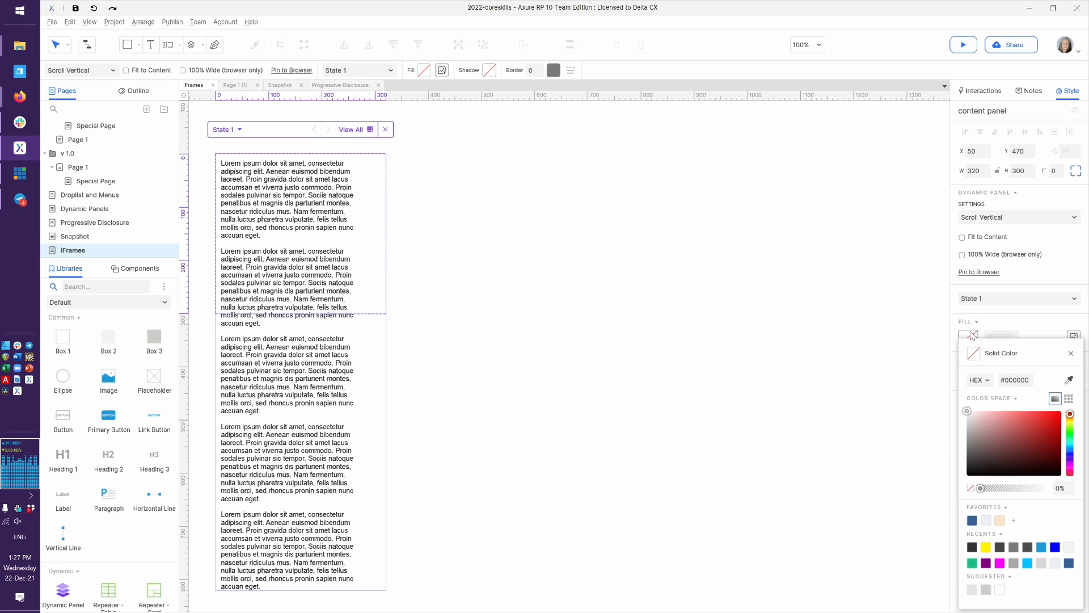
pyautogui.click(1000, 520)
pyautogui.click(577, 421)
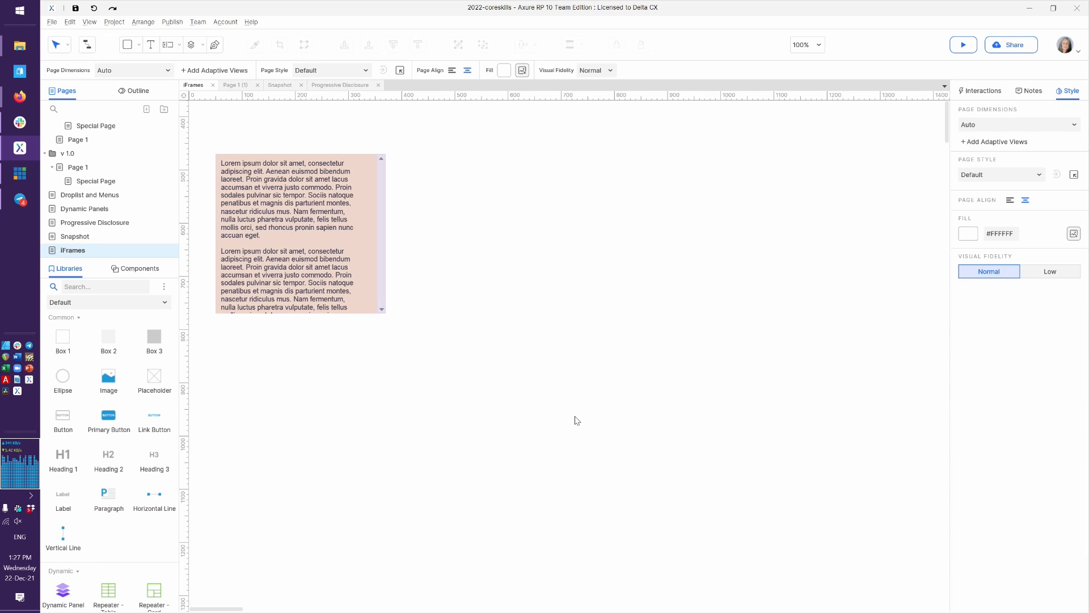
pyautogui.hotkey('ctrl', '.')
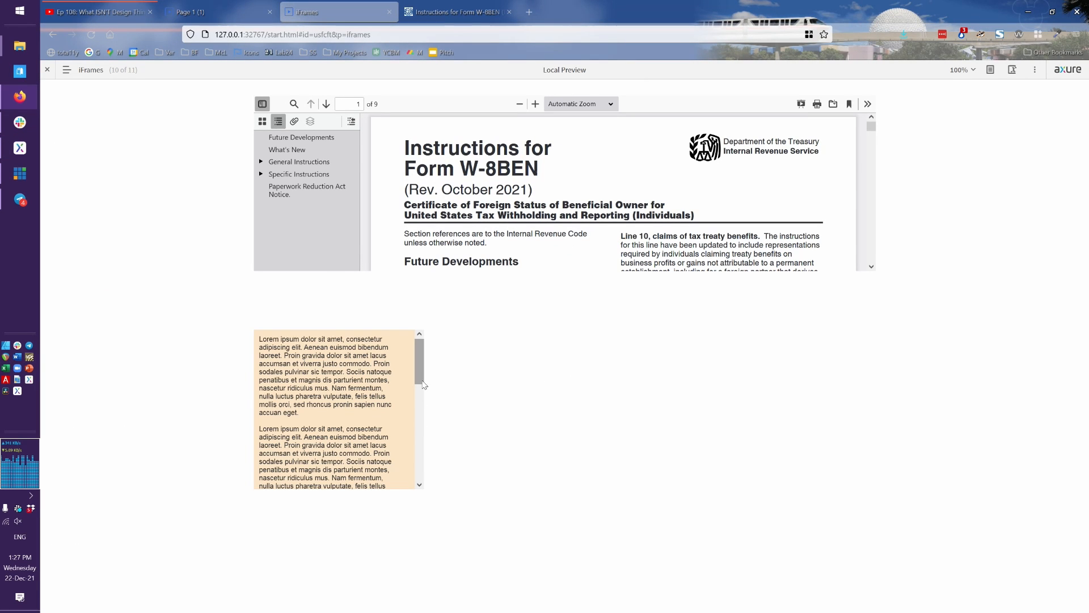
pyautogui.moveTo(420, 373); pyautogui.dragTo(424, 328)
# - Return to Axure RP, move the paragraph in the content panel to X 30, Y 20, and check its padding in the browser preview
pyautogui.hotkey('alt', 'Tab')
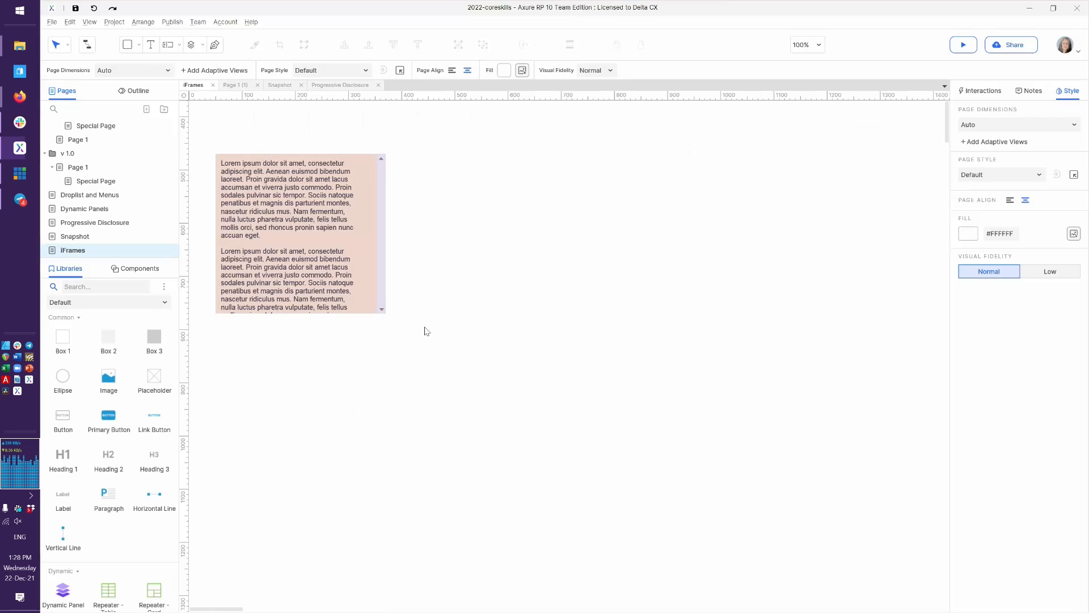
pyautogui.doubleClick(283, 224)
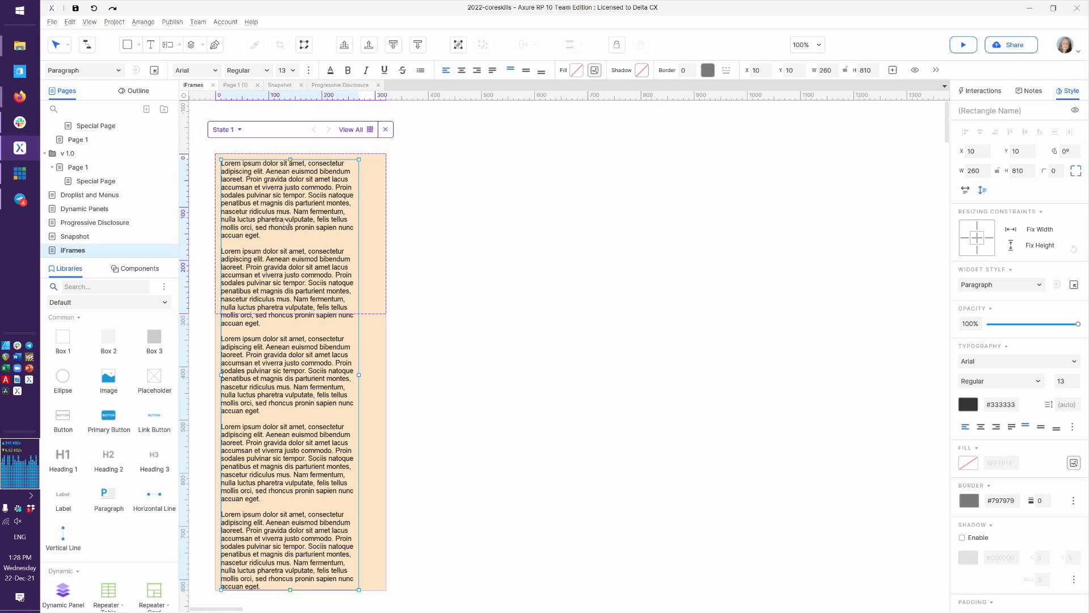
pyautogui.moveTo(284, 227); pyautogui.dragTo(295, 227)
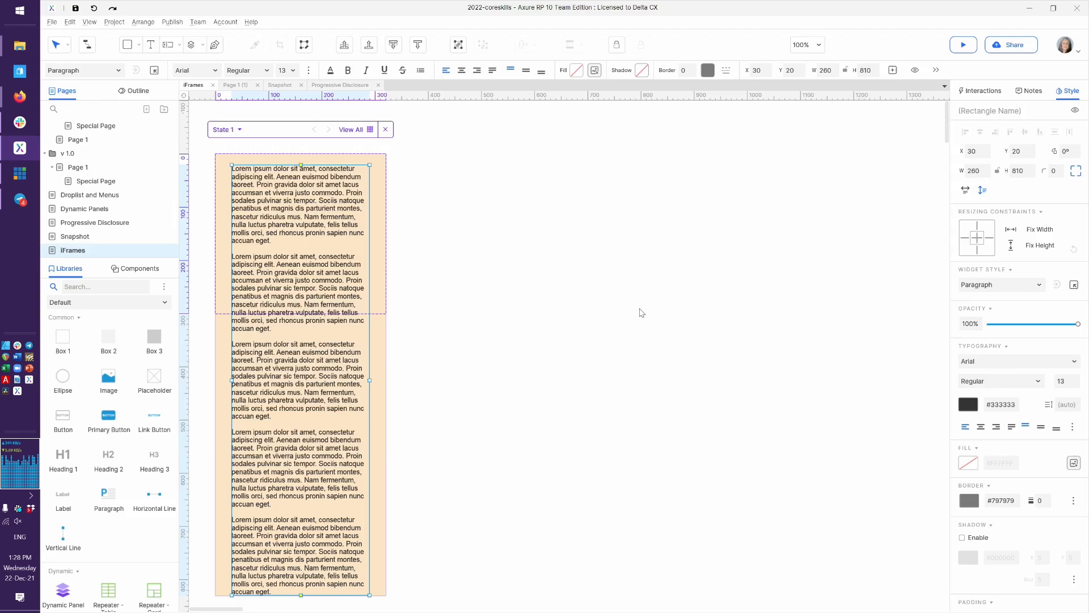
pyautogui.hotkey('ctrl', '.')
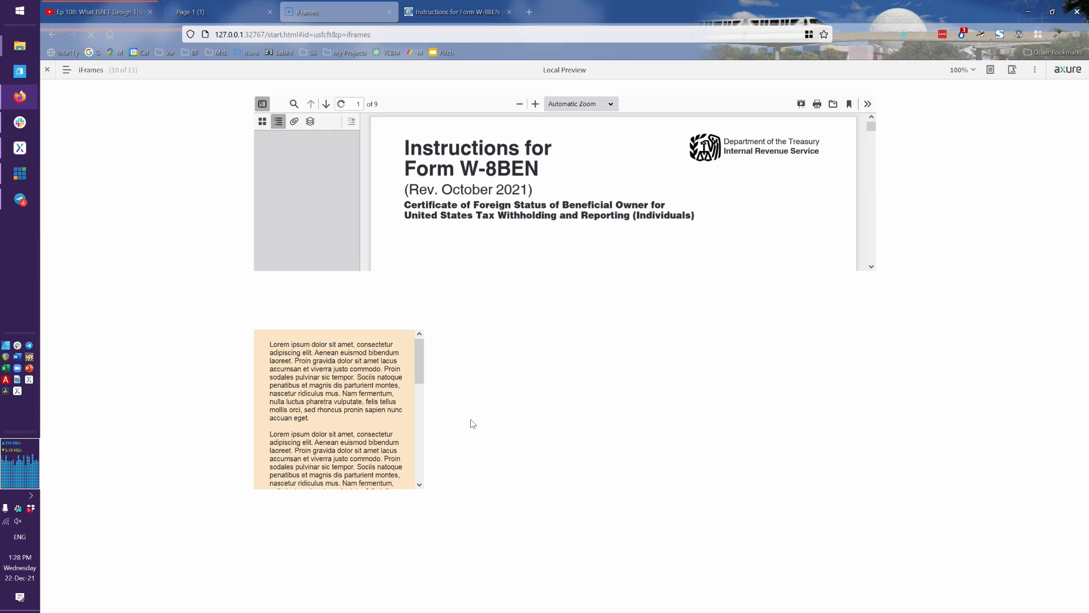
pyautogui.moveTo(420, 384); pyautogui.dragTo(375, 512)
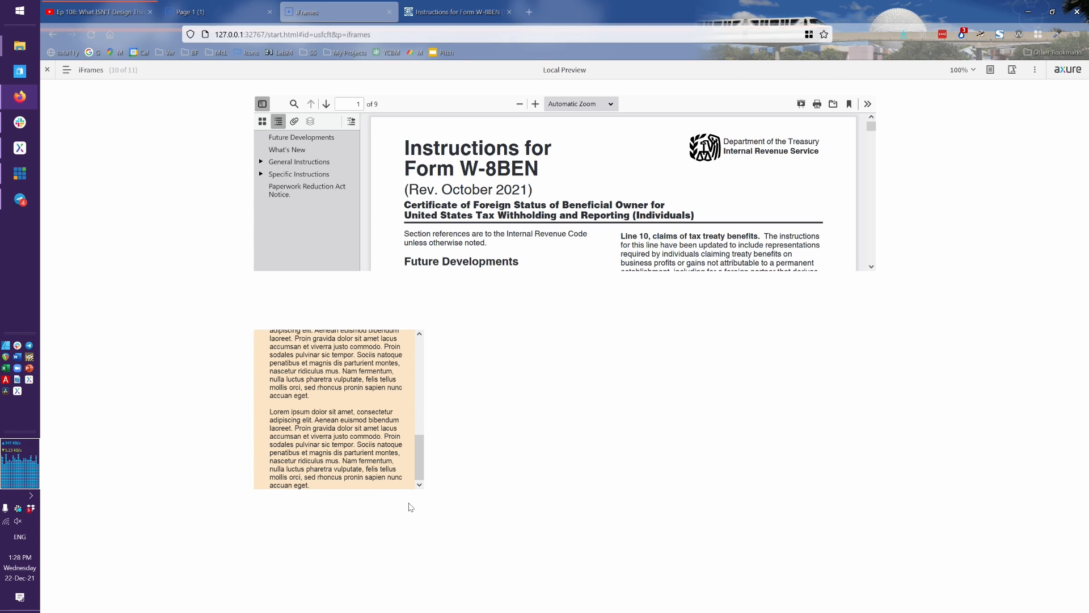
# - Return to Axure RP, add a 100 by 40 hot spot directly beneath the paragraph in State 1, and check the bottom padding in the preview
pyautogui.hotkey('alt', 'Tab')
pyautogui.scroll(-6, 411, 507)
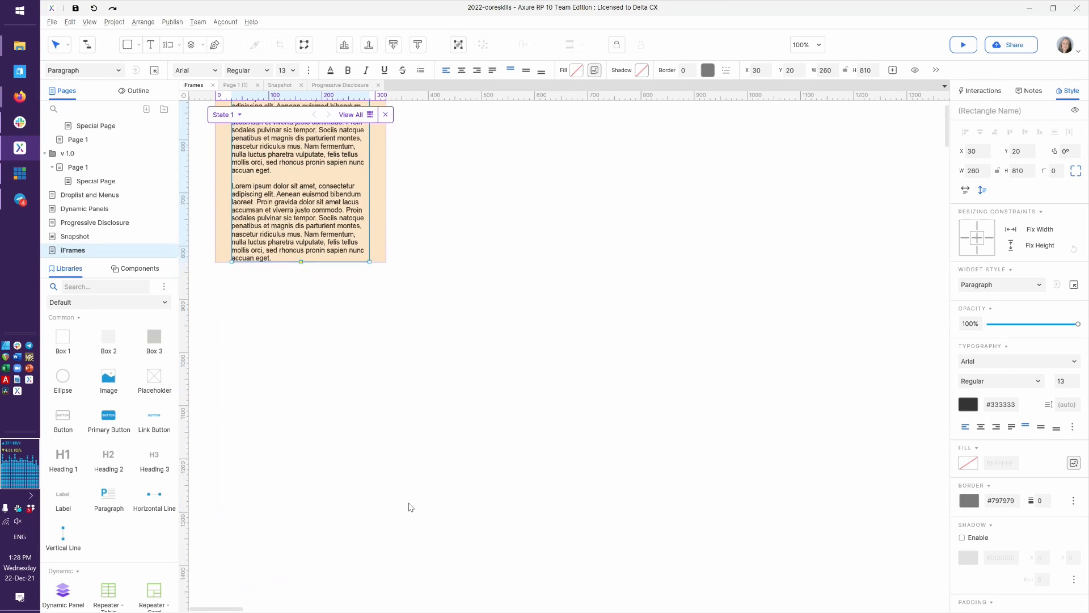
pyautogui.scroll(-2, 138, 515)
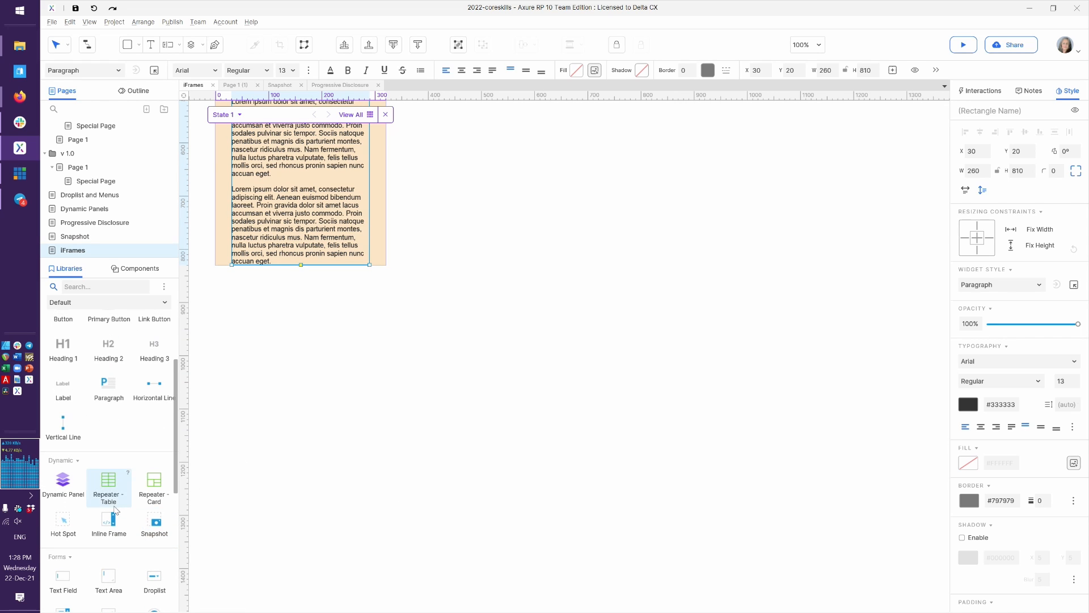
pyautogui.moveTo(73, 532); pyautogui.dragTo(278, 271)
pyautogui.moveTo(306, 317); pyautogui.dragTo(305, 285)
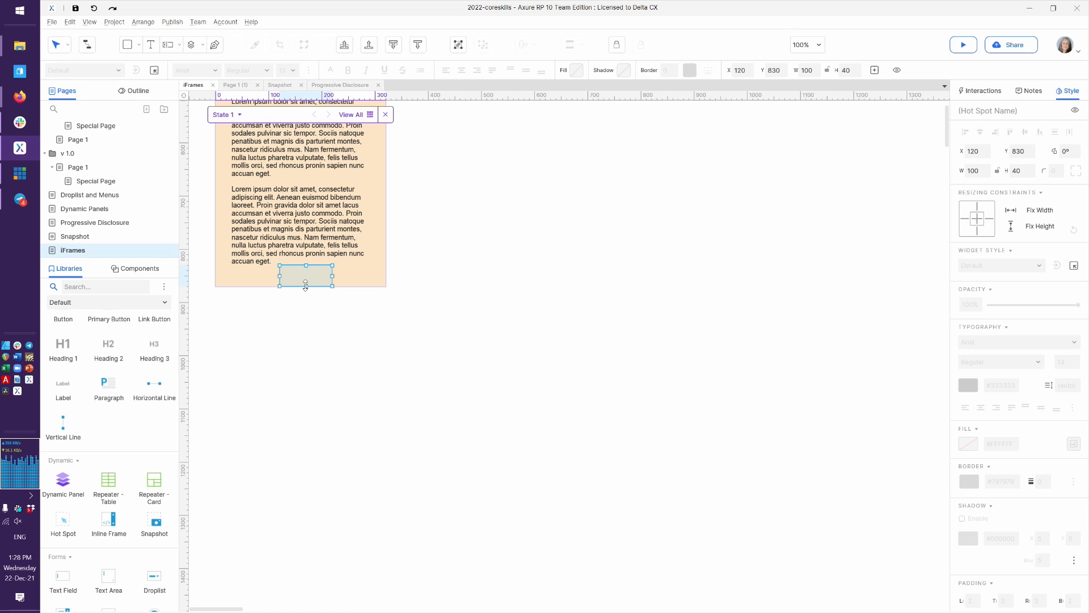
pyautogui.click(457, 392)
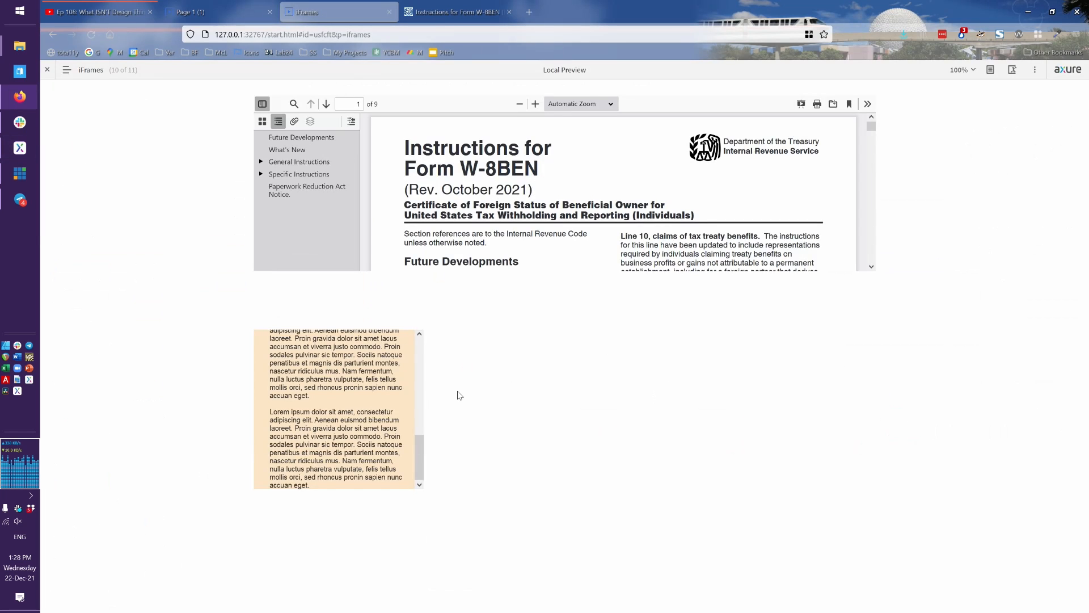
pyautogui.scroll(-5, 374, 397)
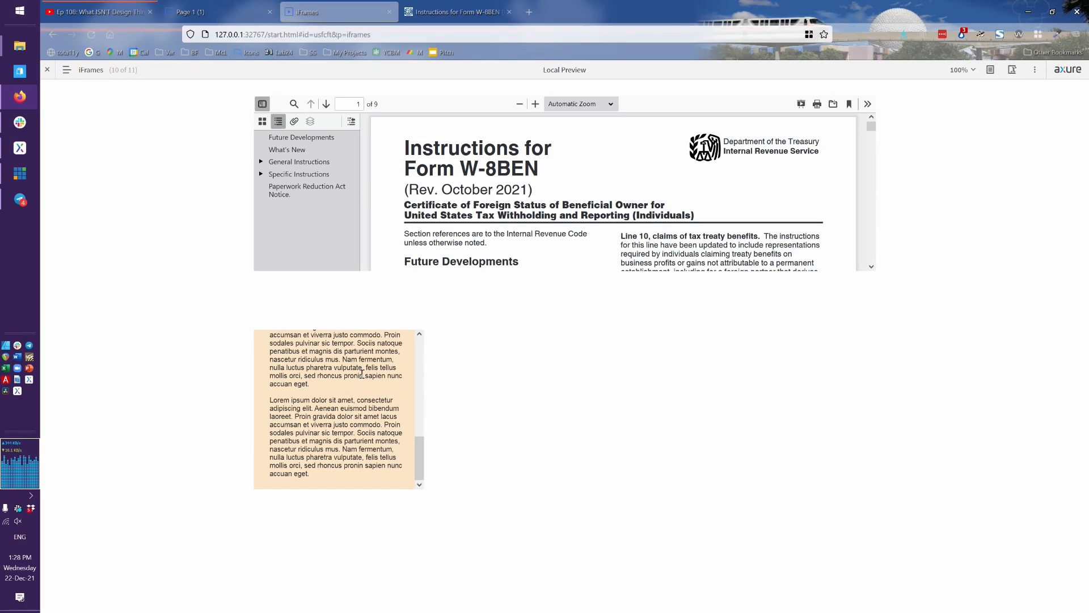
pyautogui.scroll(10, 363, 386)
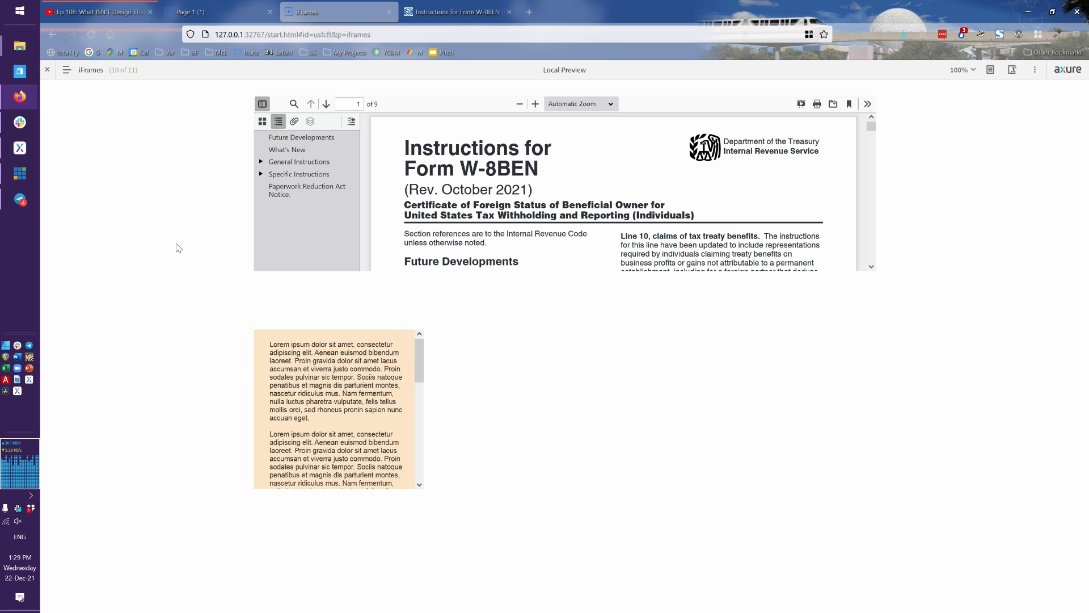
# - Return to Axure RP, leave the content panel's state, and place a new 300 by 170 dynamic panel at X 170, Y 160
pyautogui.click(18, 151)
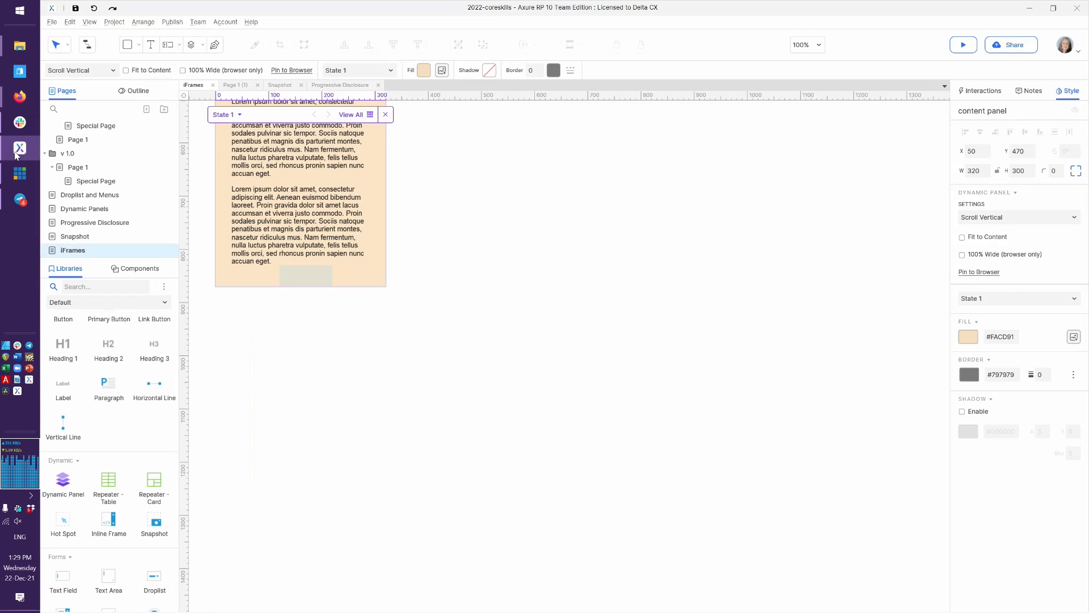
pyautogui.doubleClick(312, 344)
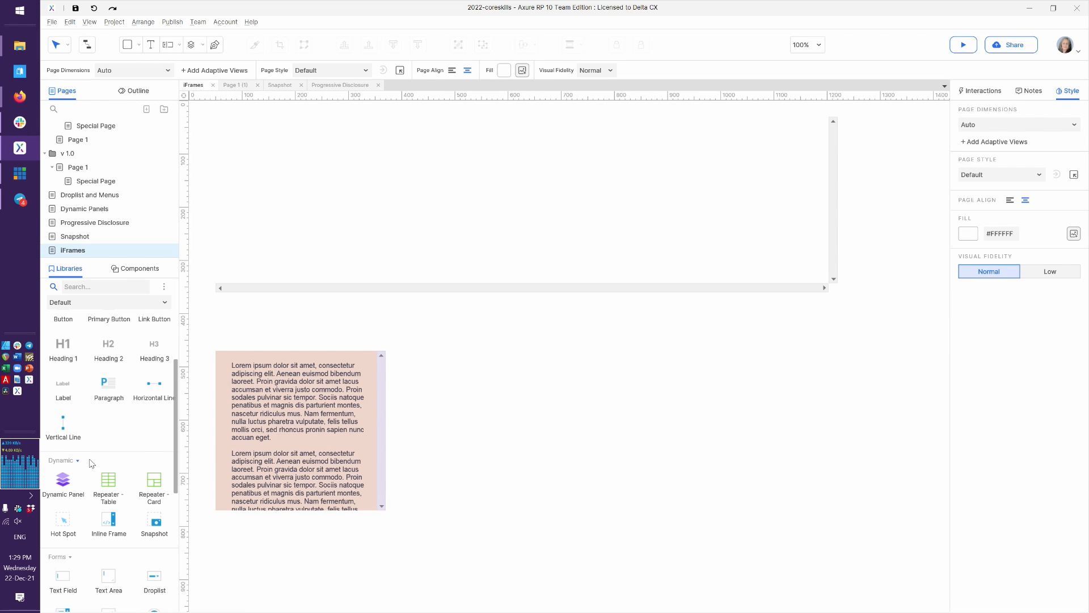
pyautogui.moveTo(72, 484); pyautogui.dragTo(282, 189)
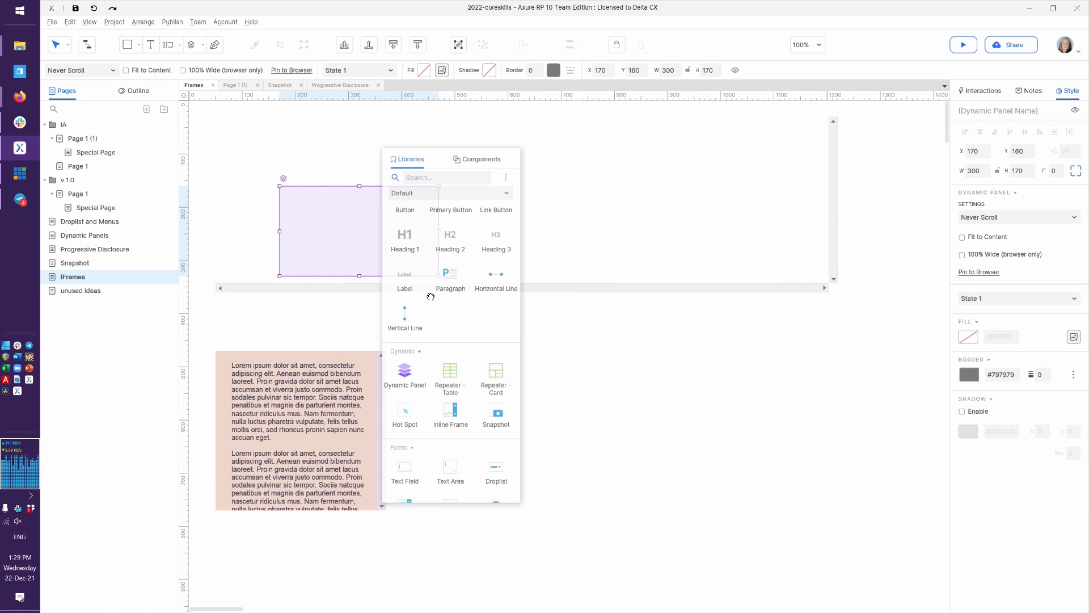
# - Dock the floating Libraries pane back in its default place below the page list
pyautogui.moveTo(421, 288); pyautogui.dragTo(58, 441)
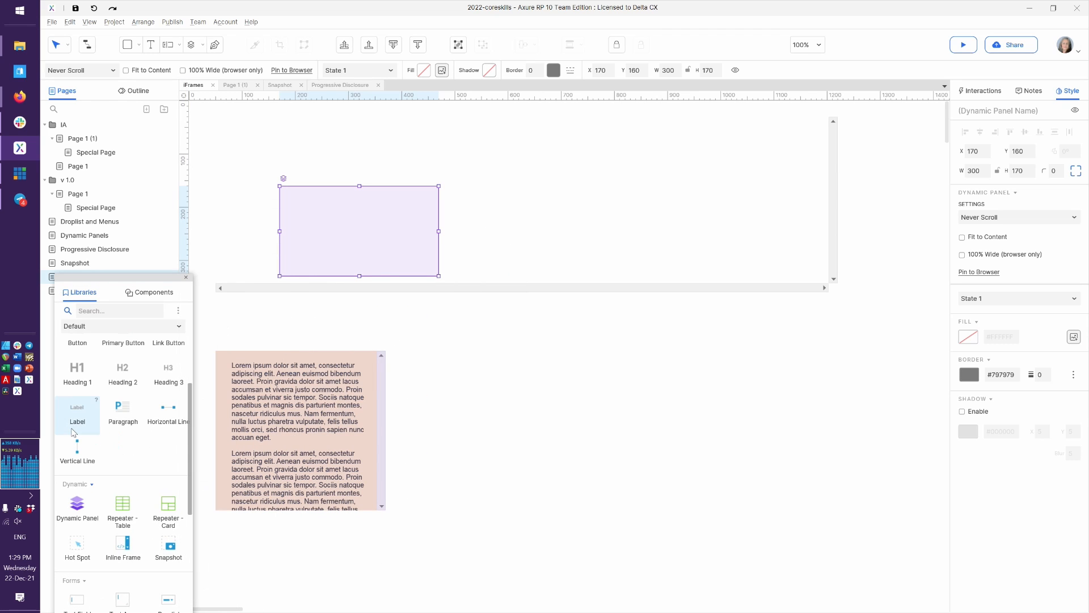
pyautogui.click(91, 23)
pyautogui.click(118, 62)
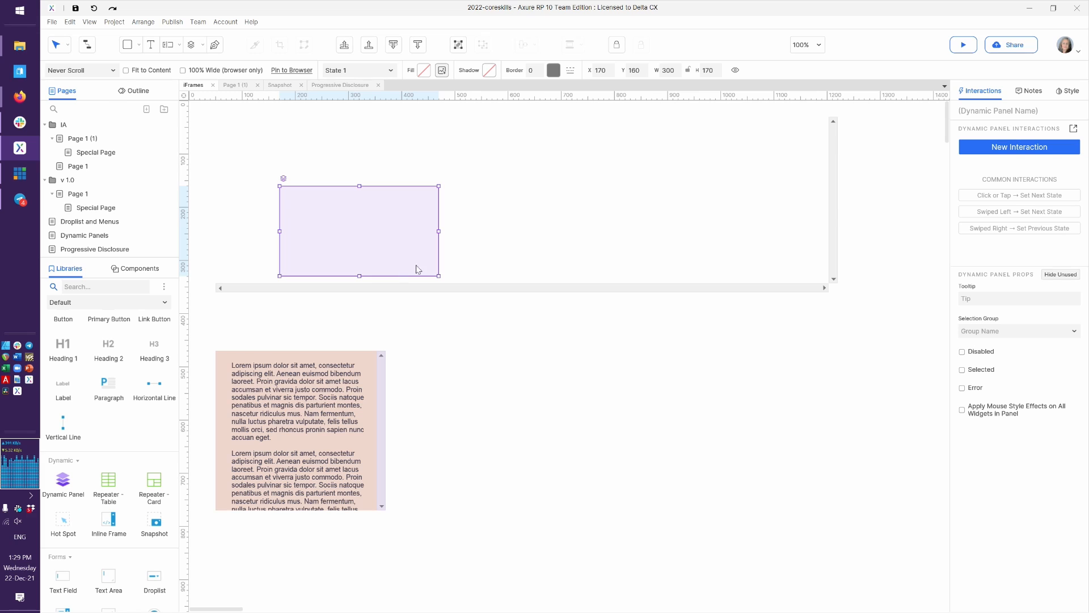
# - Name the new dynamic panel "video lightbox panel" and enlarge it to about 1070 by 590
pyautogui.click(1000, 112)
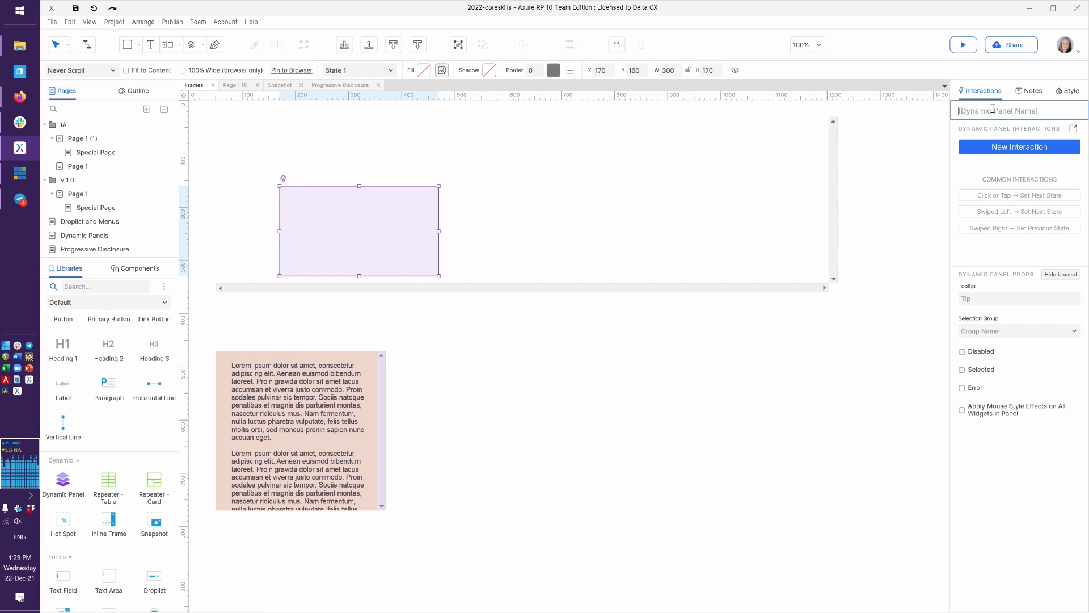
pyautogui.write('video lightbox panel')
pyautogui.press('Return')
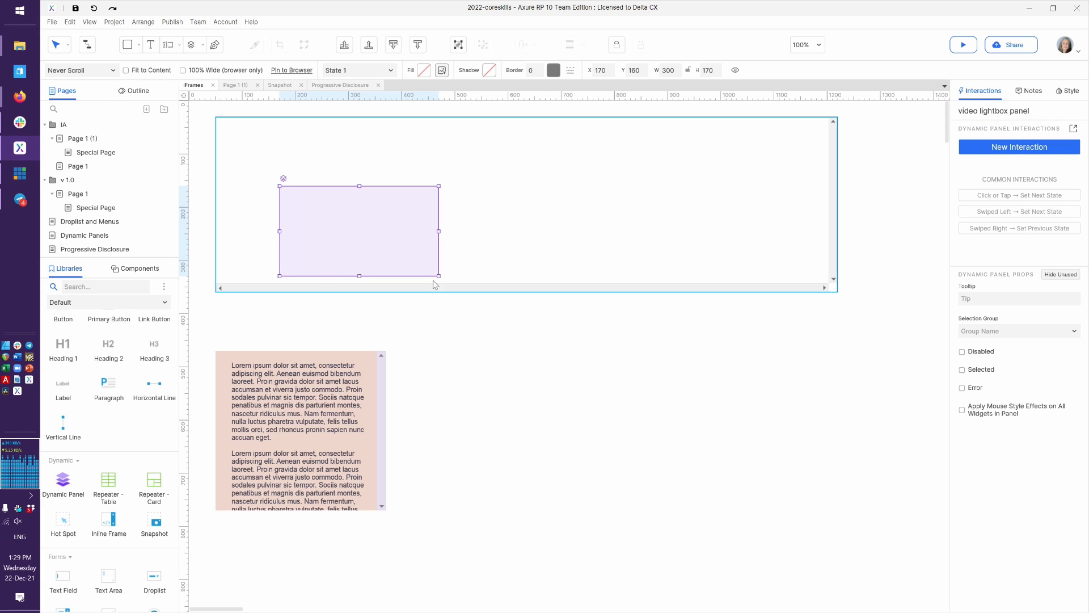
pyautogui.moveTo(437, 277); pyautogui.dragTo(846, 499)
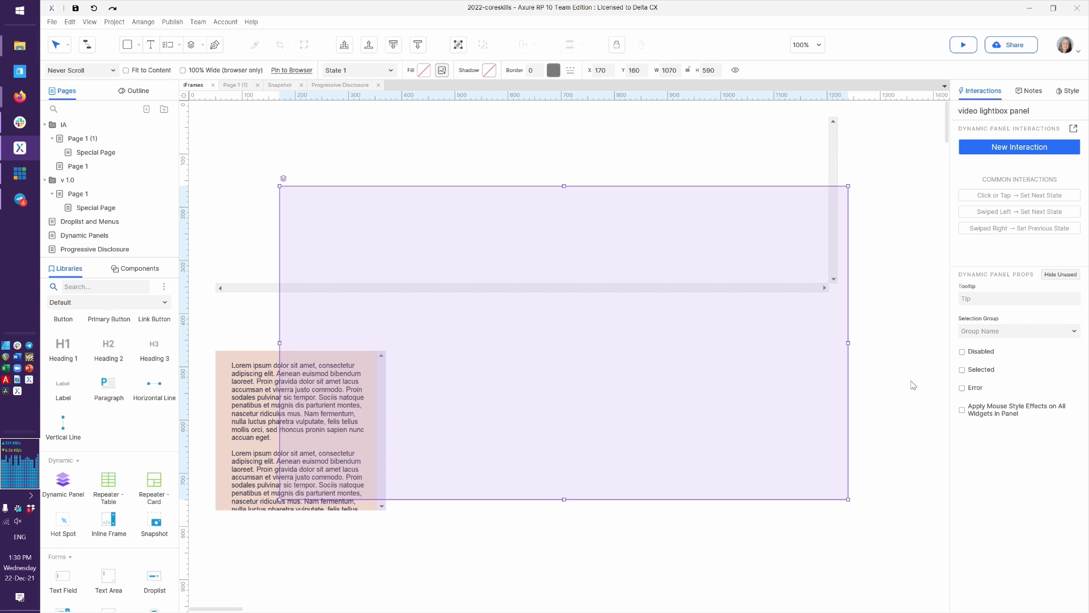
# - Pin the video lightbox panel to the browser window with a centre horizontal pin and a middle vertical pin
pyautogui.click(1062, 94)
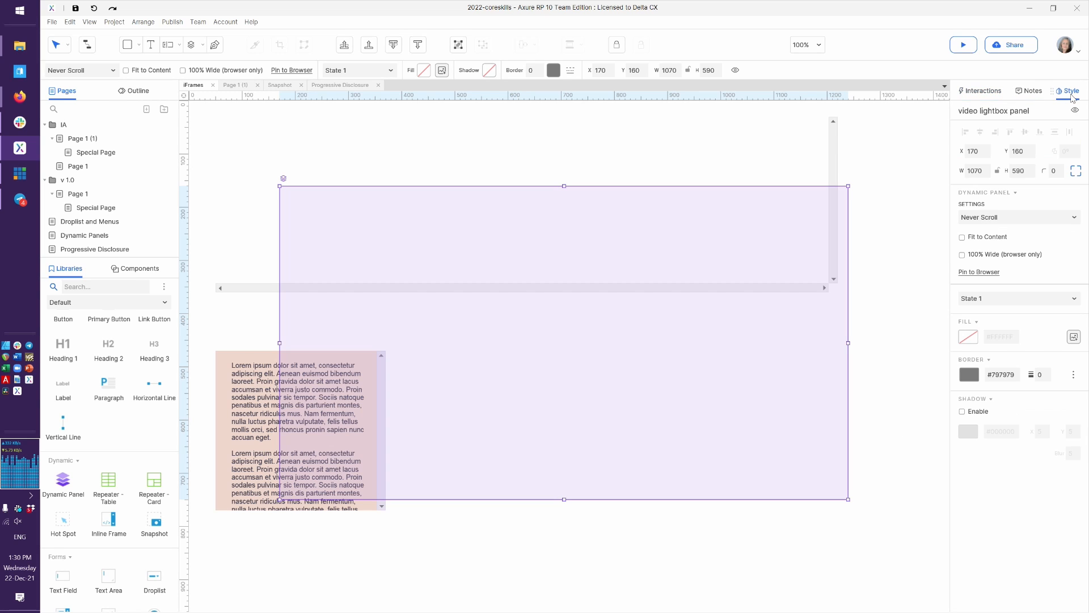
pyautogui.click(978, 273)
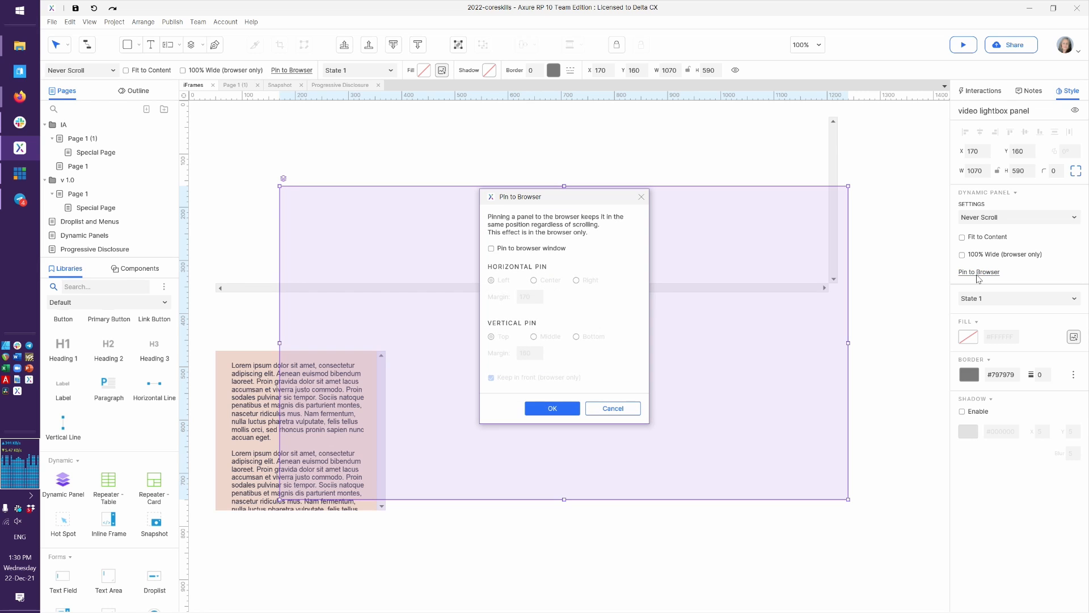
pyautogui.click(516, 248)
pyautogui.click(543, 284)
pyautogui.click(544, 339)
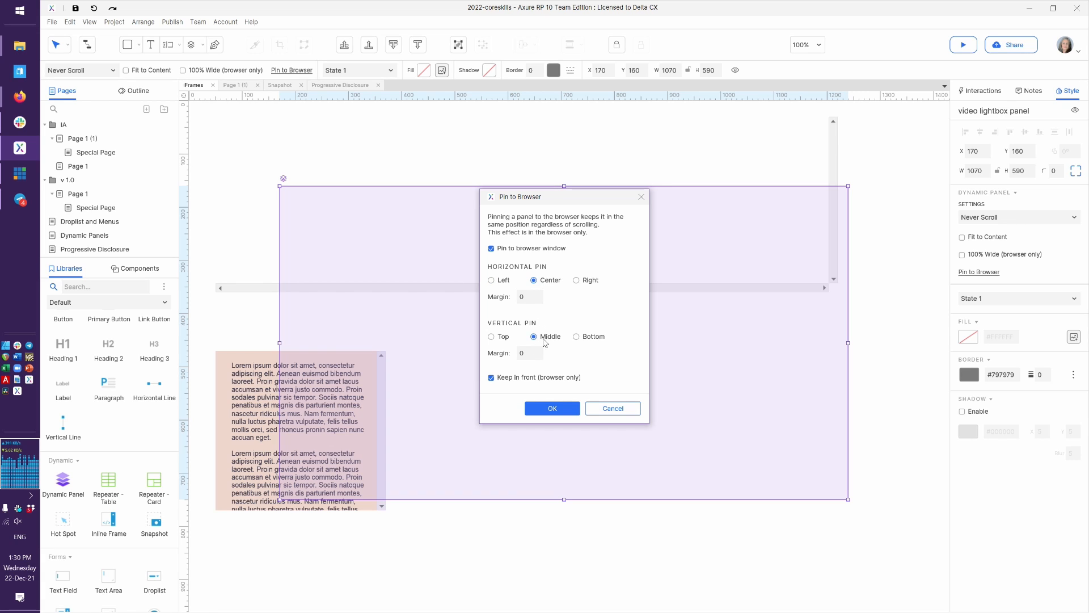
pyautogui.click(553, 408)
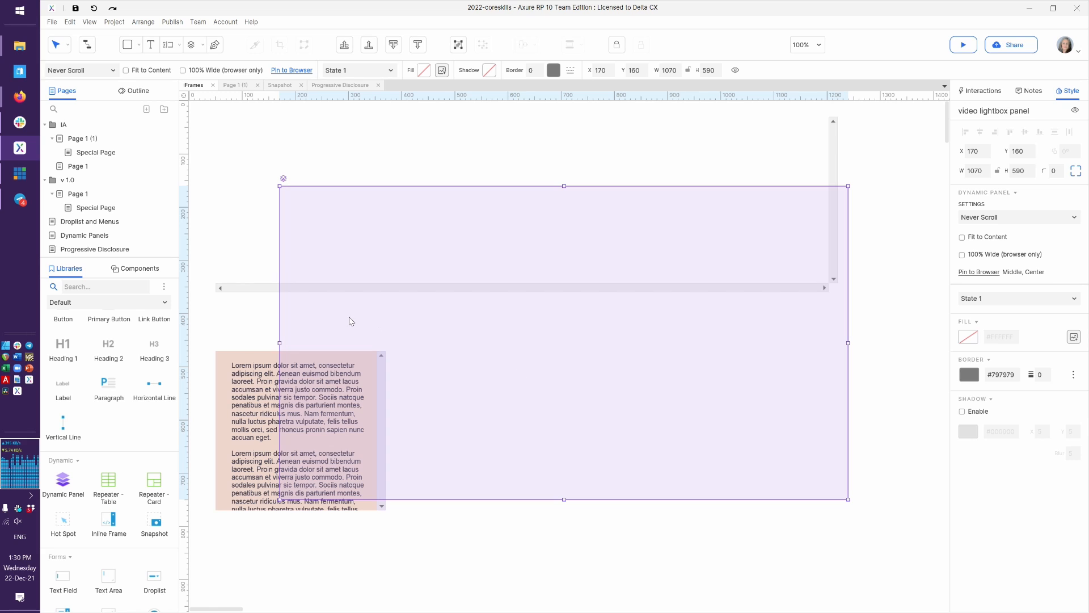
# - View all states of the video lightbox panel and add an inline frame at X 0, Y 0 in State 1, sized 1070 by 590
pyautogui.click(284, 179)
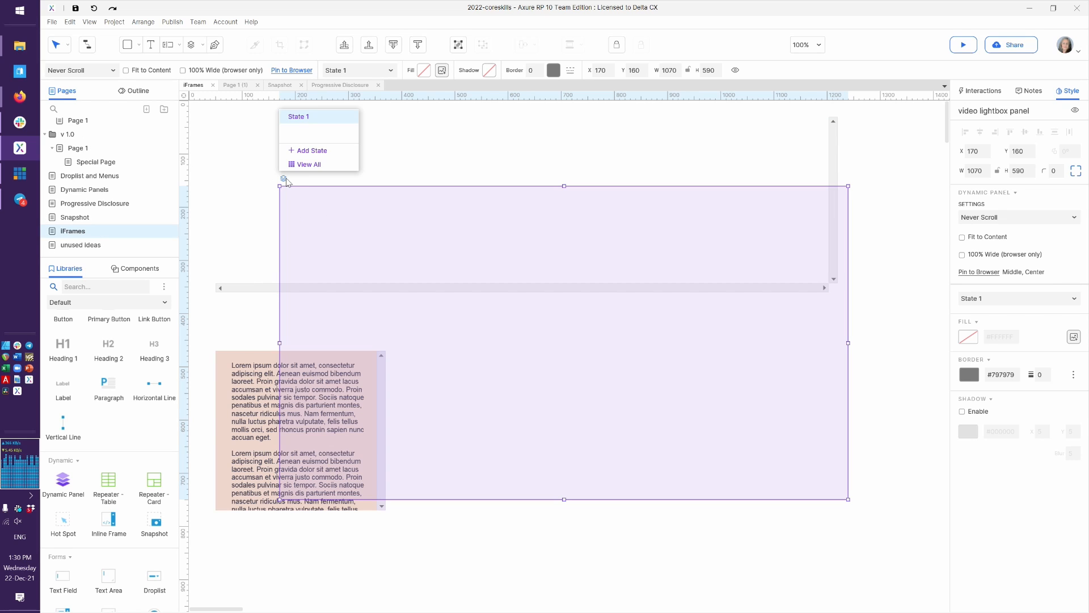
pyautogui.click(315, 165)
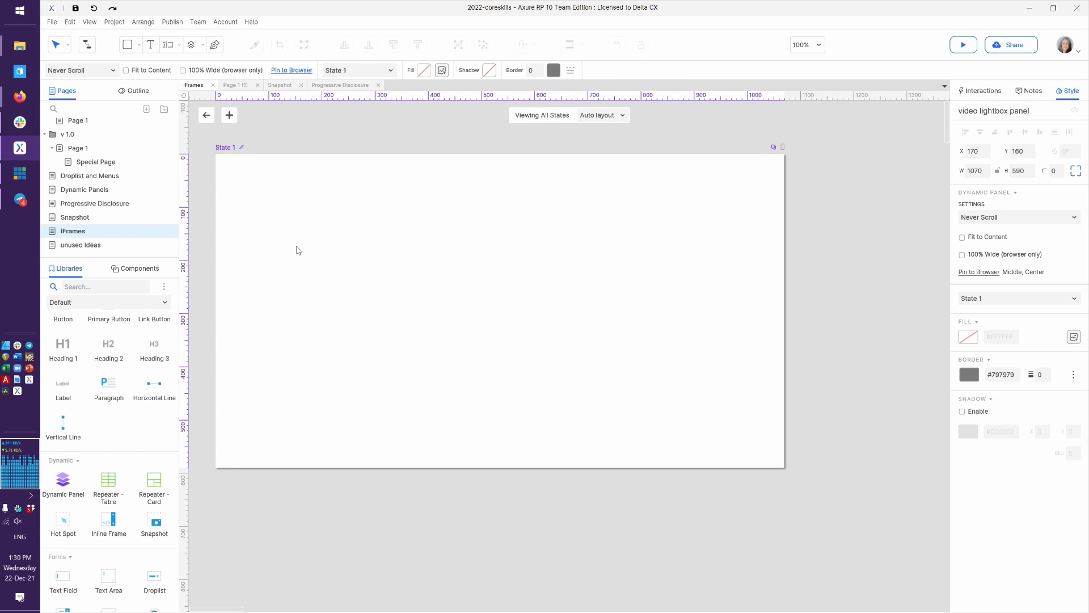
pyautogui.moveTo(114, 529); pyautogui.dragTo(220, 159)
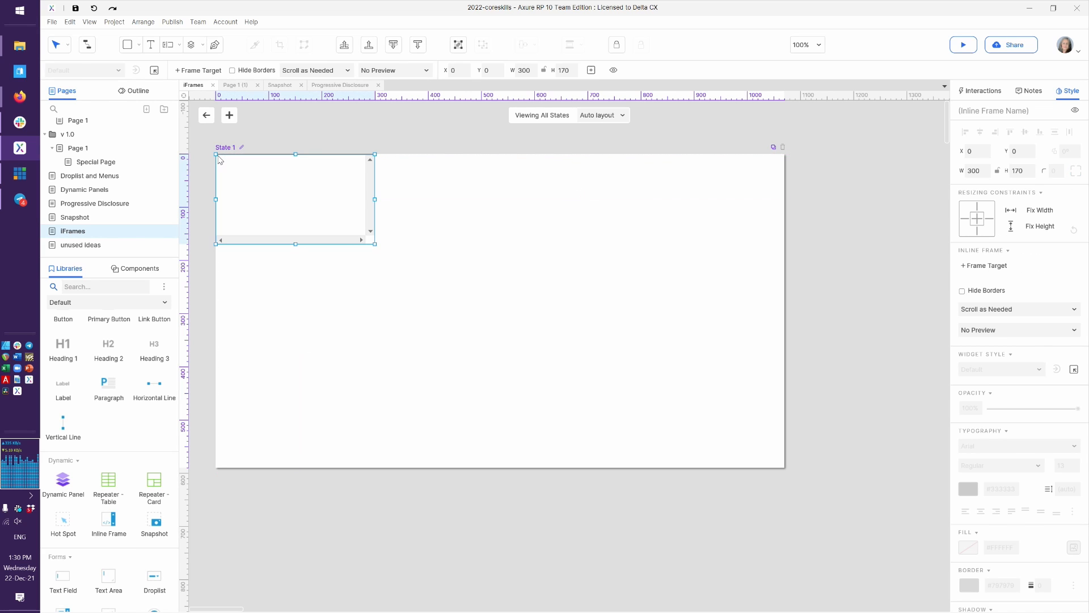
pyautogui.moveTo(373, 244); pyautogui.dragTo(786, 468)
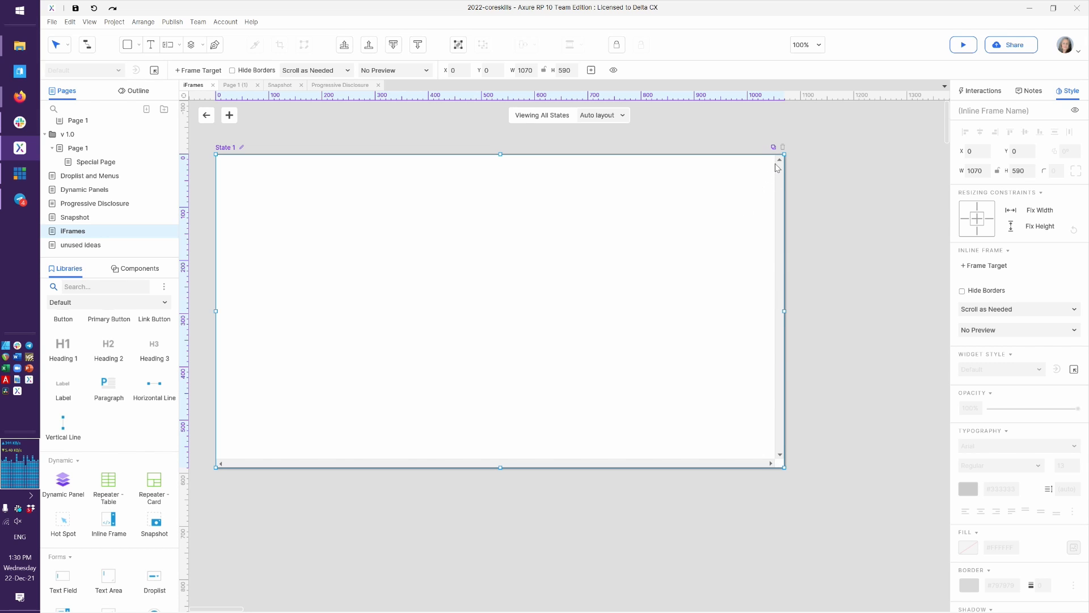
pyautogui.moveTo(785, 154); pyautogui.dragTo(785, 154)
# - Switch to Firefox and bring up the embed code of the YouTube video "Ep 108: What ISN'T Design Thinking?"
pyautogui.moveTo(34, 100)
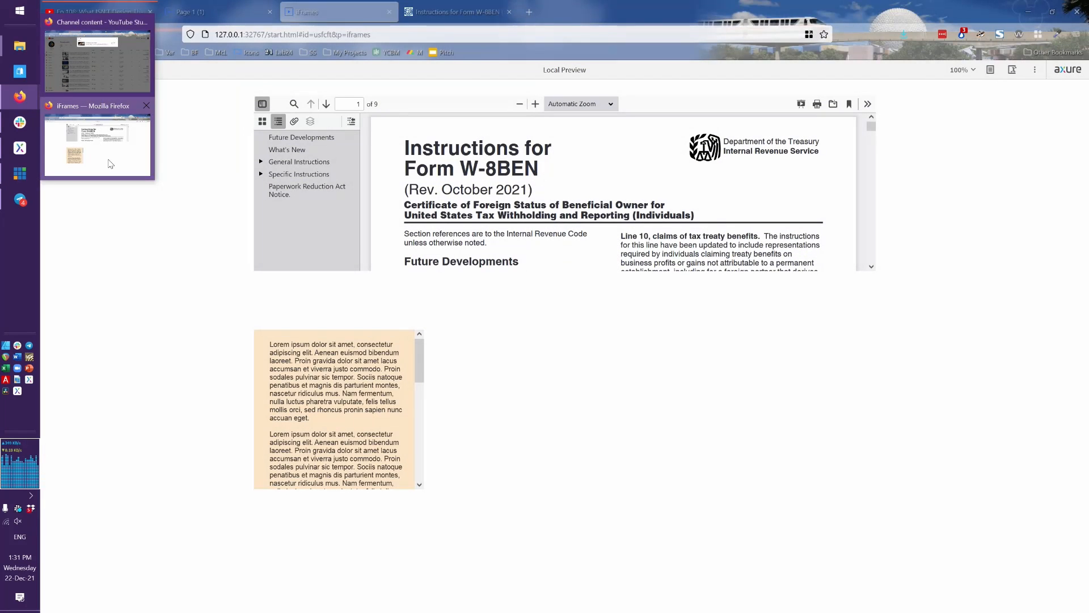
pyautogui.click(110, 164)
pyautogui.click(93, 6)
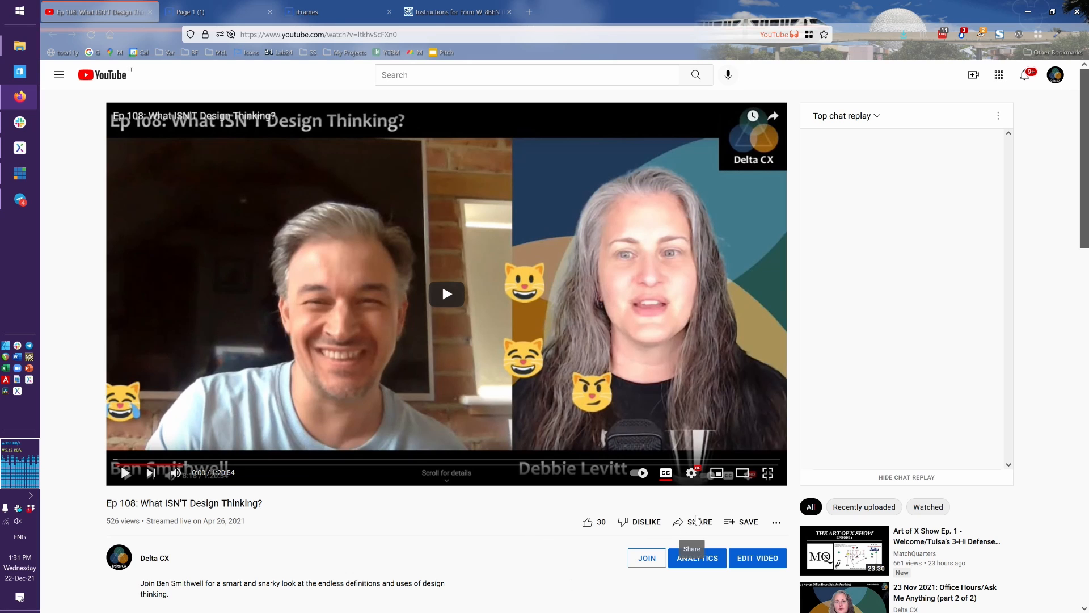
pyautogui.click(697, 520)
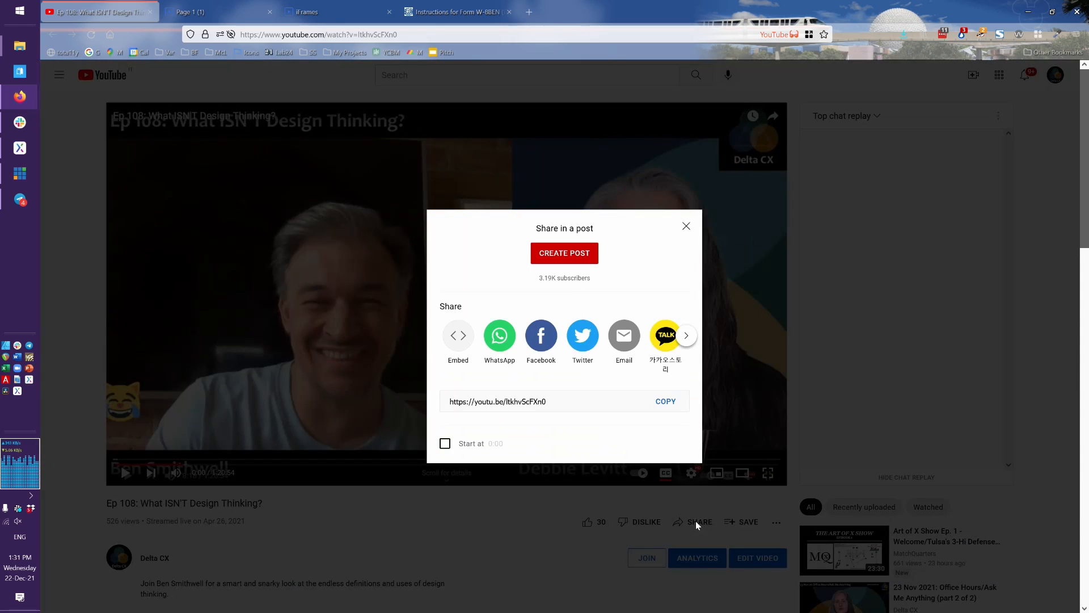
pyautogui.click(458, 336)
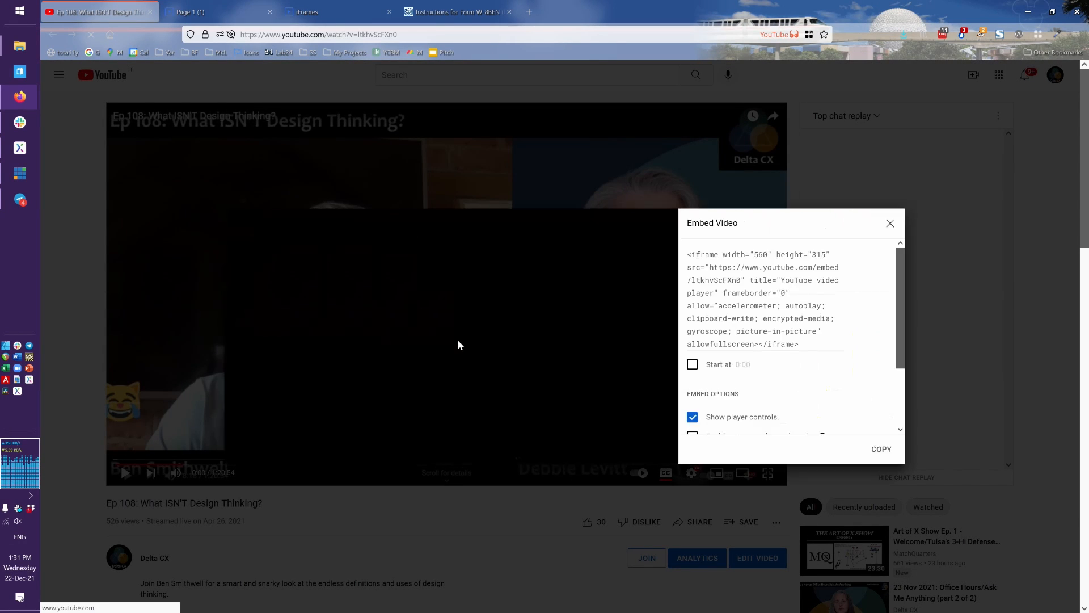
# - Select only the src URL inside the quotation marks of the embed code and copy it
pyautogui.click(744, 296)
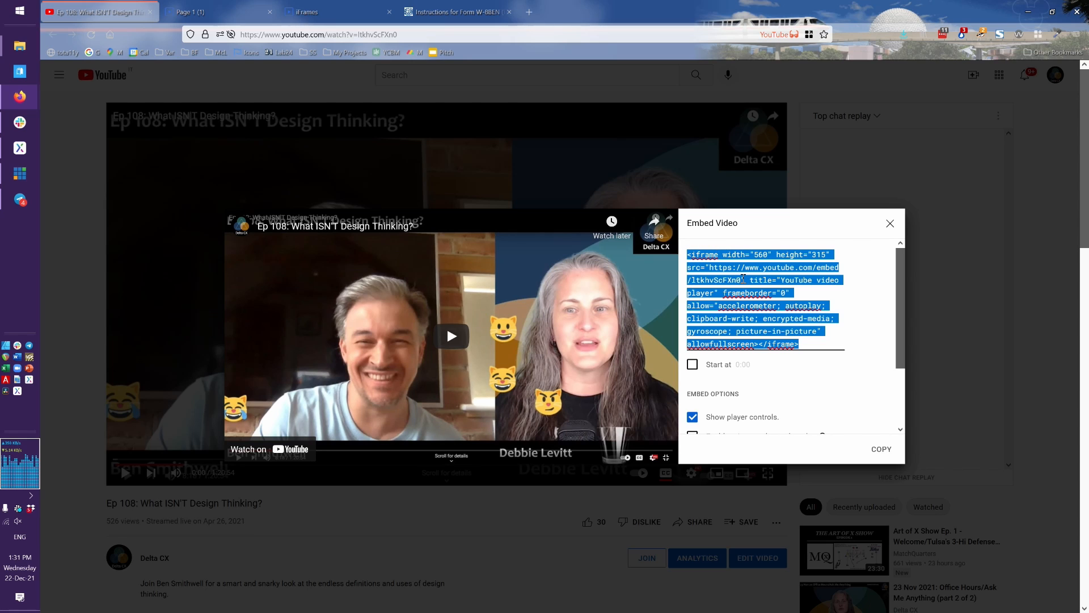
pyautogui.click(743, 280)
pyautogui.click(756, 288)
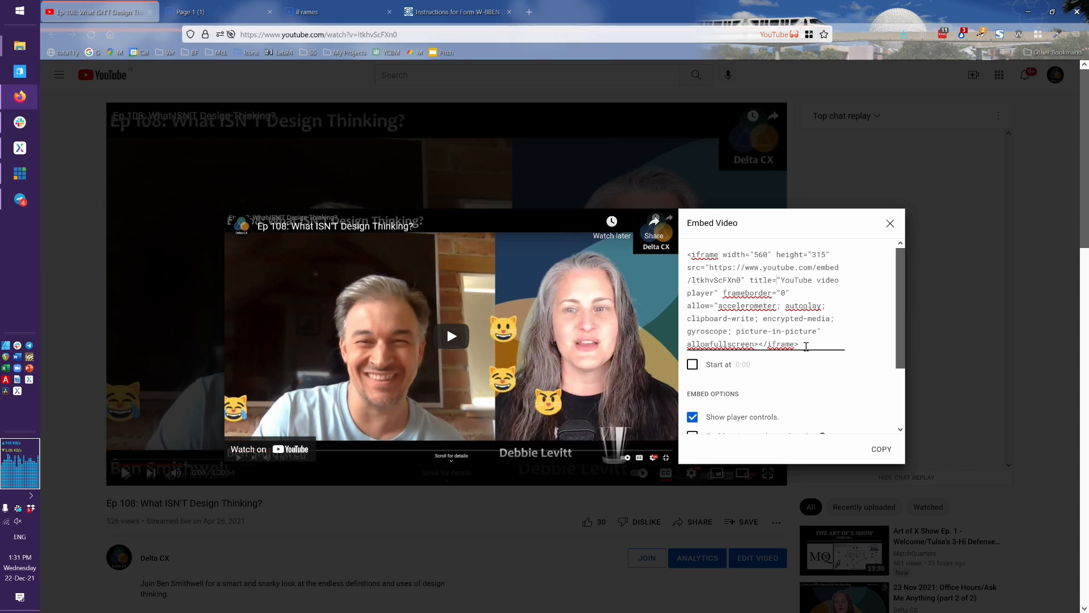
pyautogui.hotkey('shift', 'Up')
pyautogui.hotkey('shift', 'Left')
pyautogui.hotkey('shift', 'Left')
pyautogui.hotkey('shift', 'Left')
pyautogui.hotkey('shift', 'Left')
pyautogui.hotkey('shift', 'Left')
pyautogui.hotkey('shift', 'Left')
pyautogui.hotkey('shift', 'Left')
pyautogui.hotkey('shift', 'Left')
pyautogui.hotkey('shift', 'Right')
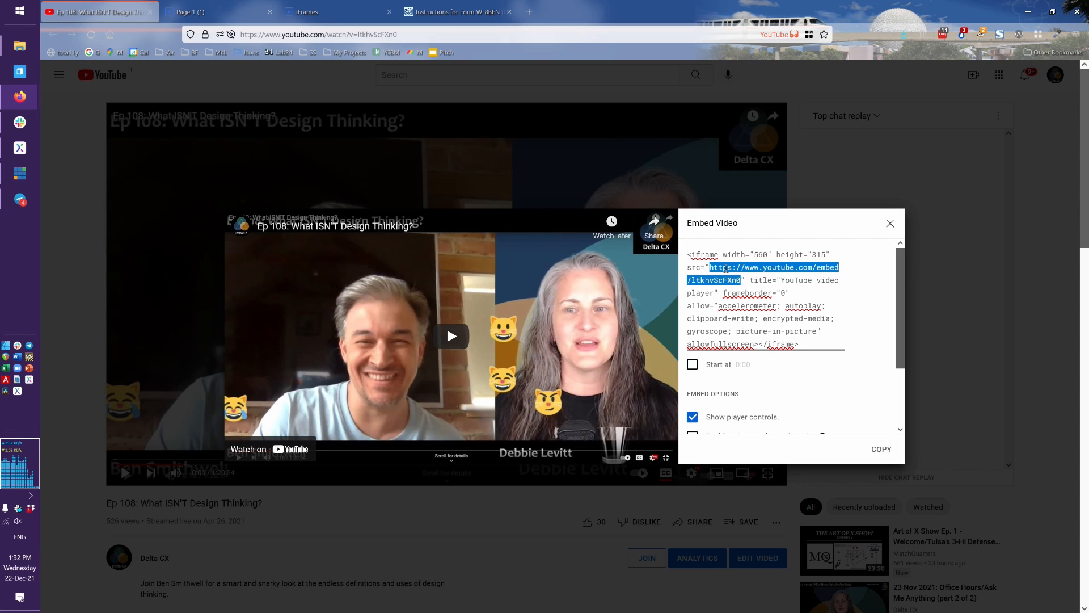
pyautogui.rightClick(725, 268)
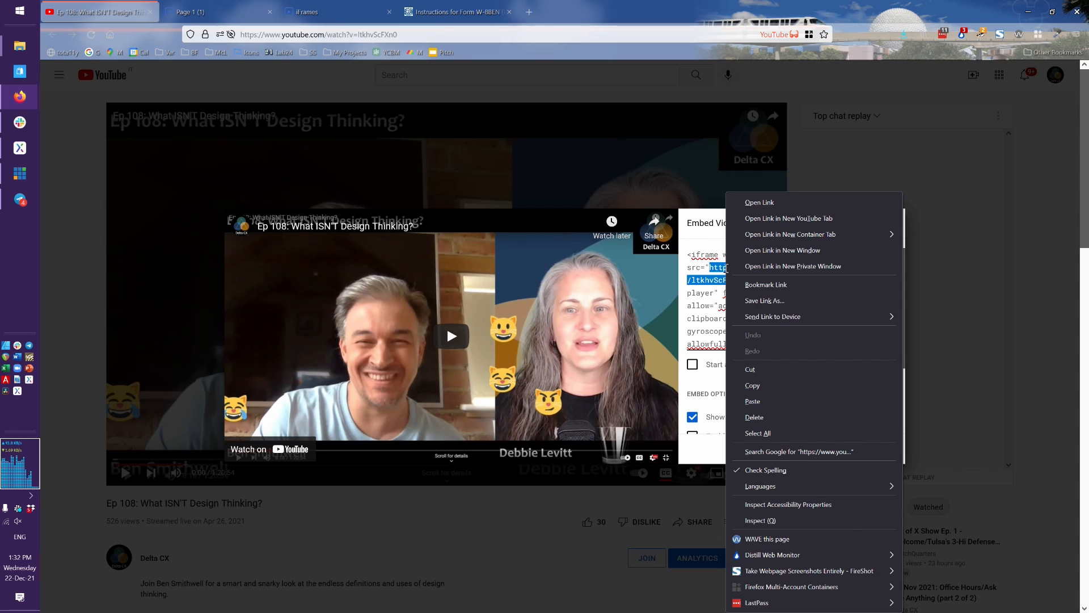
pyautogui.click(751, 385)
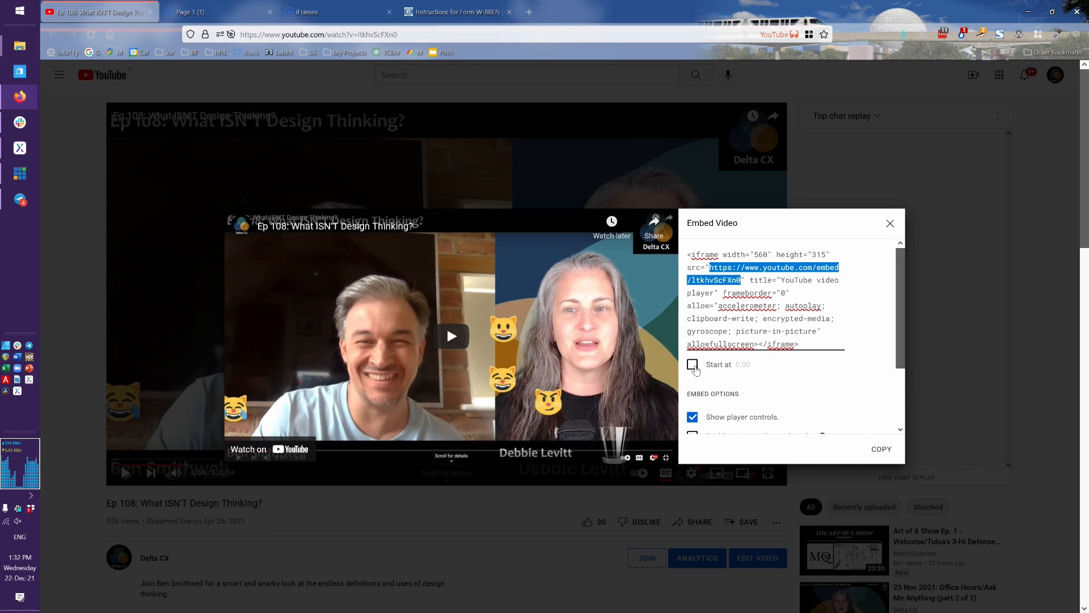
# - Try a 1:00 start time on the embed code, then close the embed dialog
pyautogui.click(694, 365)
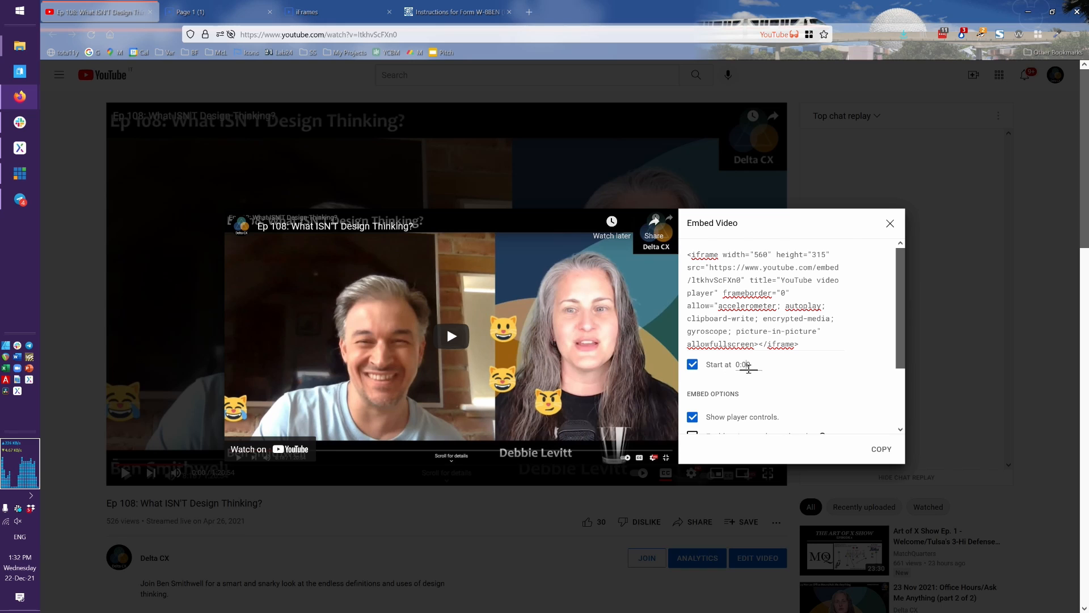
pyautogui.doubleClick(743, 365)
pyautogui.write('1:00')
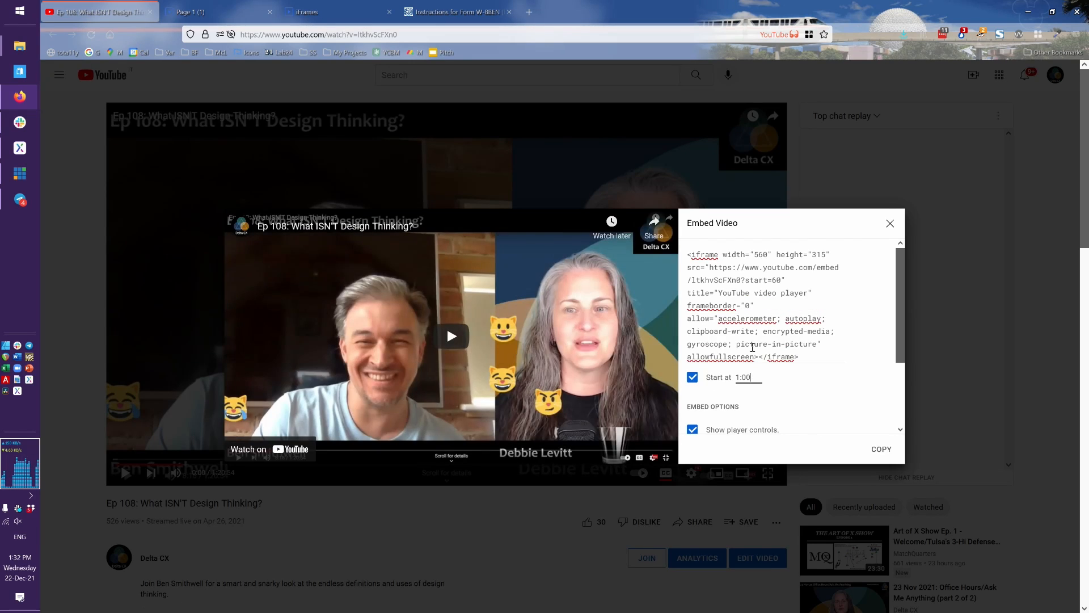
pyautogui.click(780, 281)
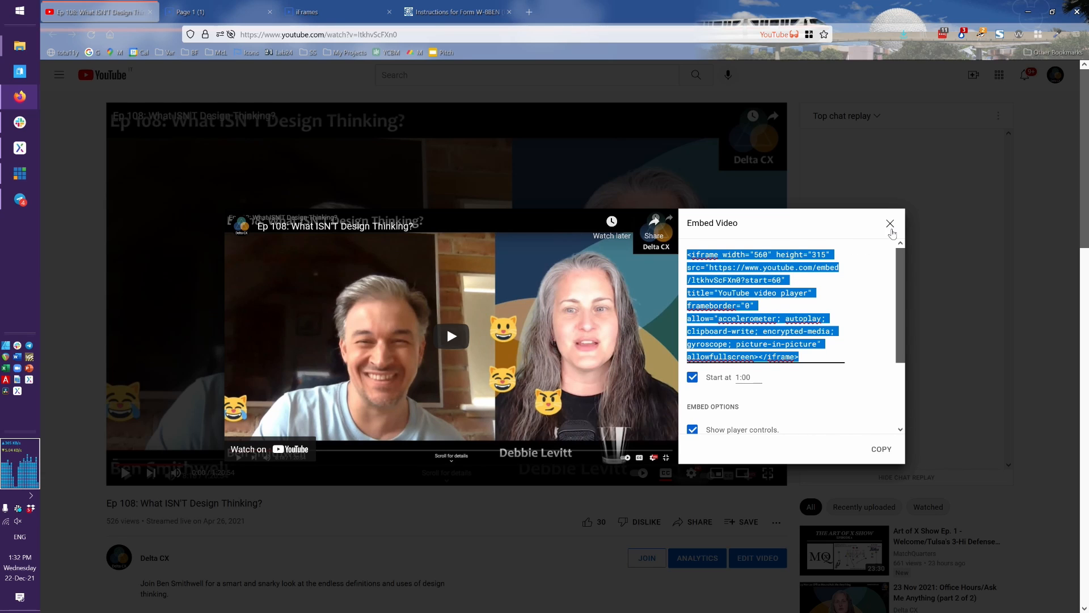
pyautogui.click(890, 225)
# - Return to Axure RP and set the inline frame's target to an external link using the copied YouTube embed URL
pyautogui.hotkey('alt', 'Tab')
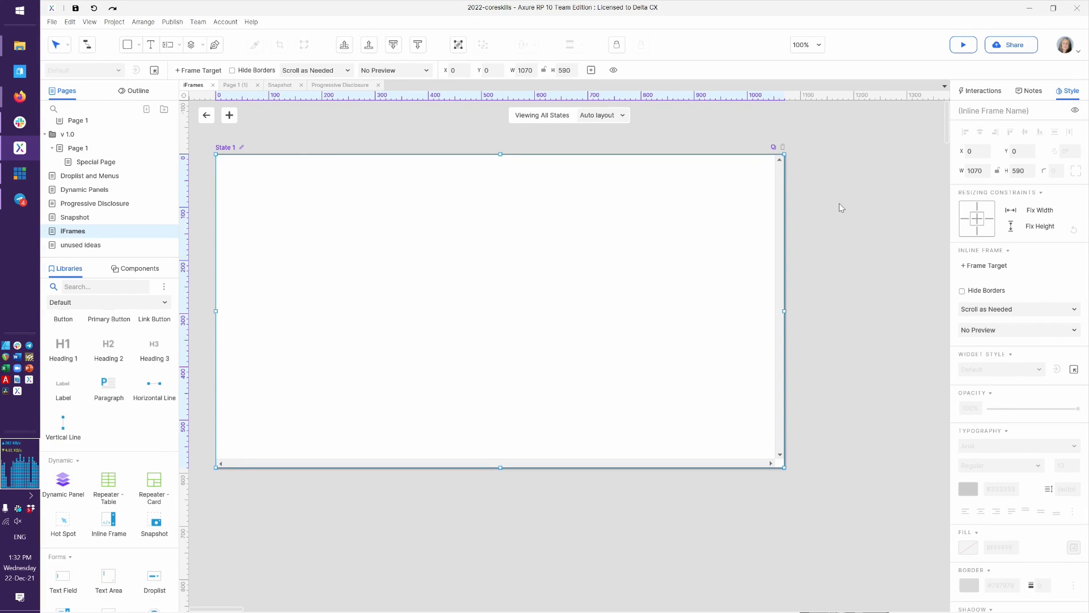
pyautogui.click(984, 267)
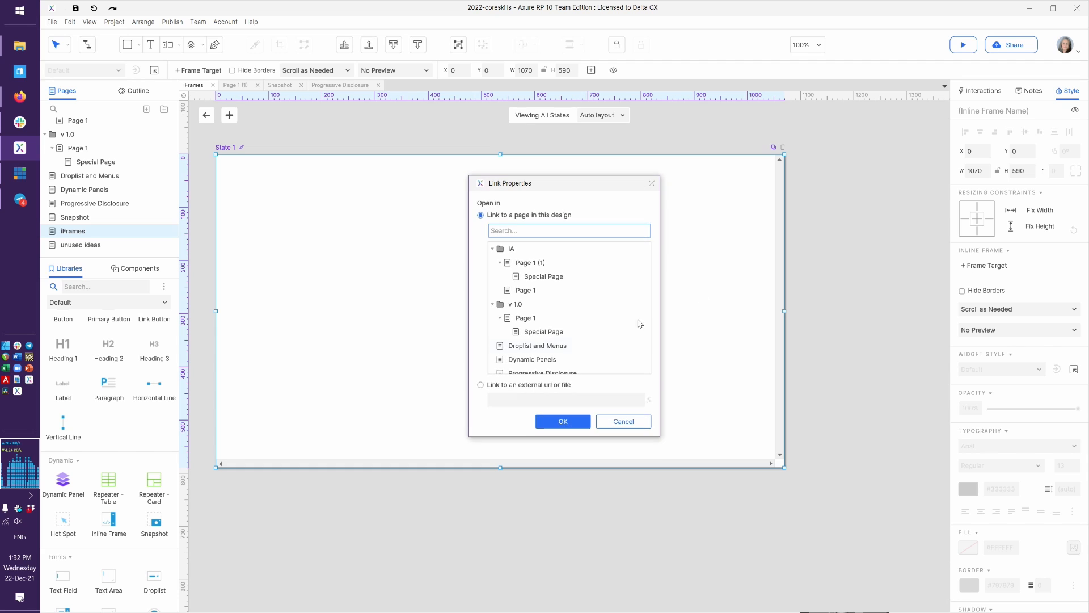
pyautogui.click(500, 385)
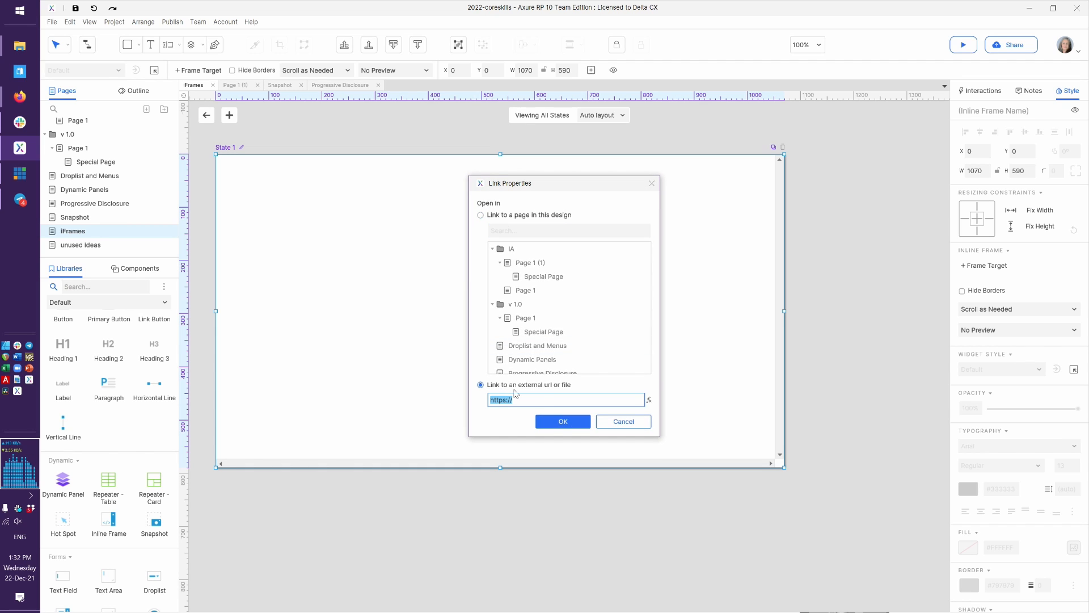
pyautogui.hotkey('ctrl', 'v')
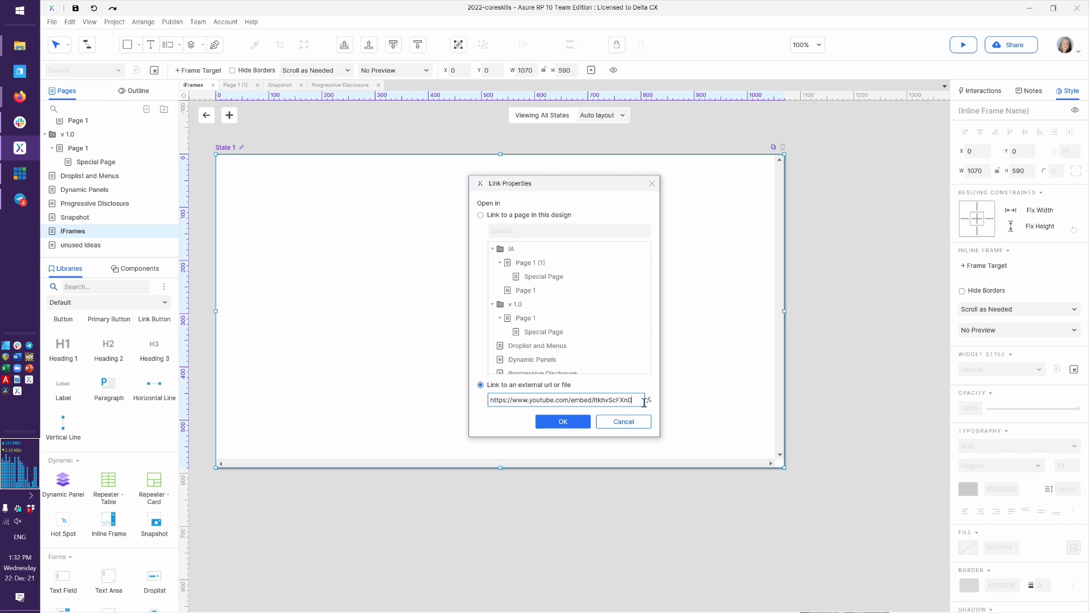
pyautogui.click(562, 423)
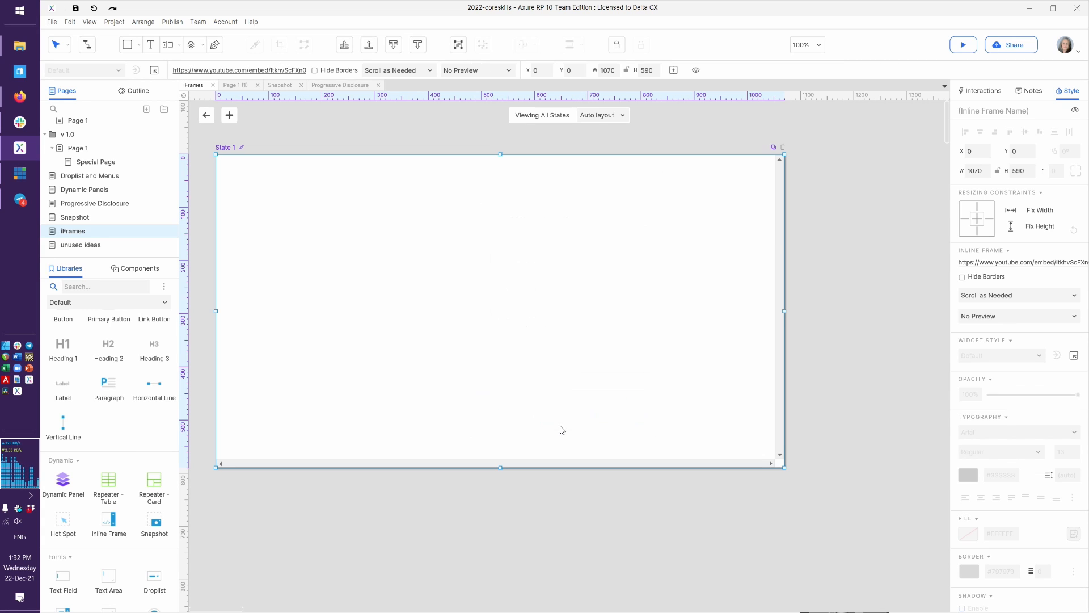
# - Leave the panel's state view and make the video lightbox panel hidden
pyautogui.click(197, 114)
pyautogui.click(206, 115)
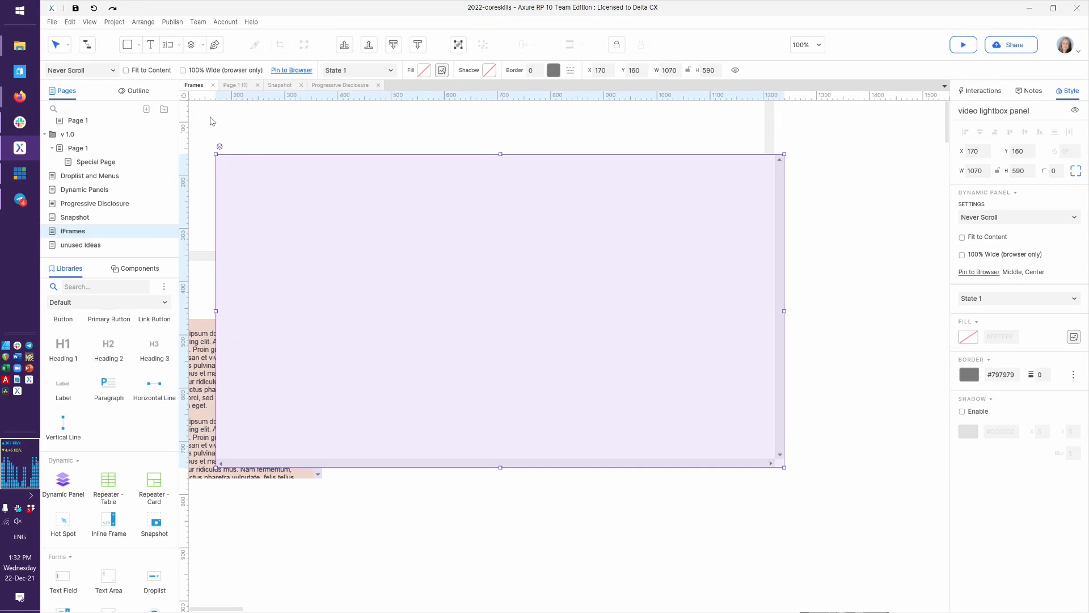
pyautogui.click(736, 70)
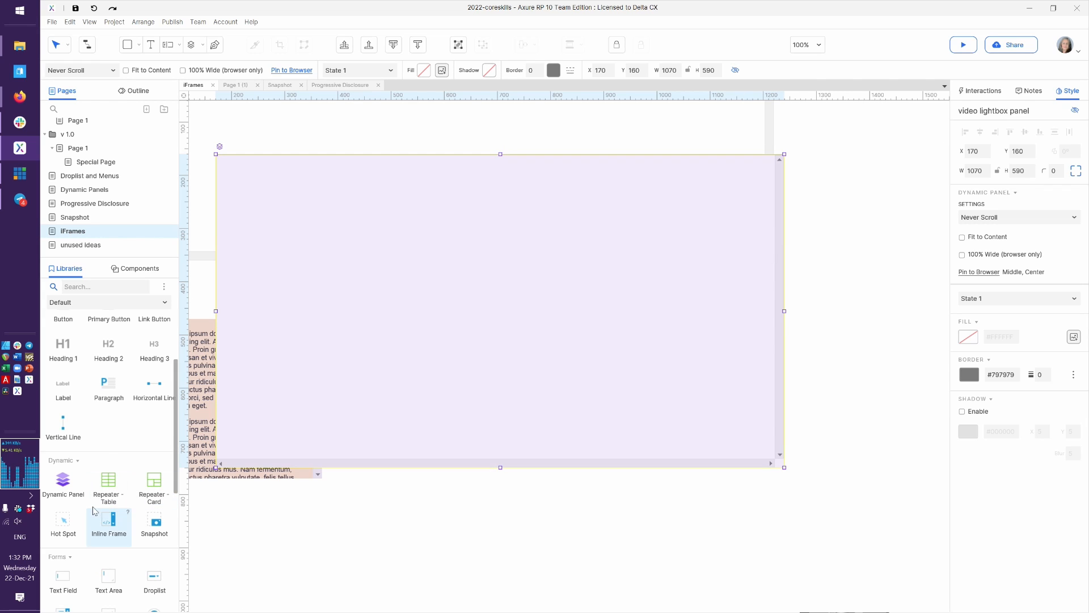
# - Place a 140 by 40 primary button at X 450, Y 770, just below the lightbox panel, and label it "Video"
pyautogui.scroll(2, 99, 453)
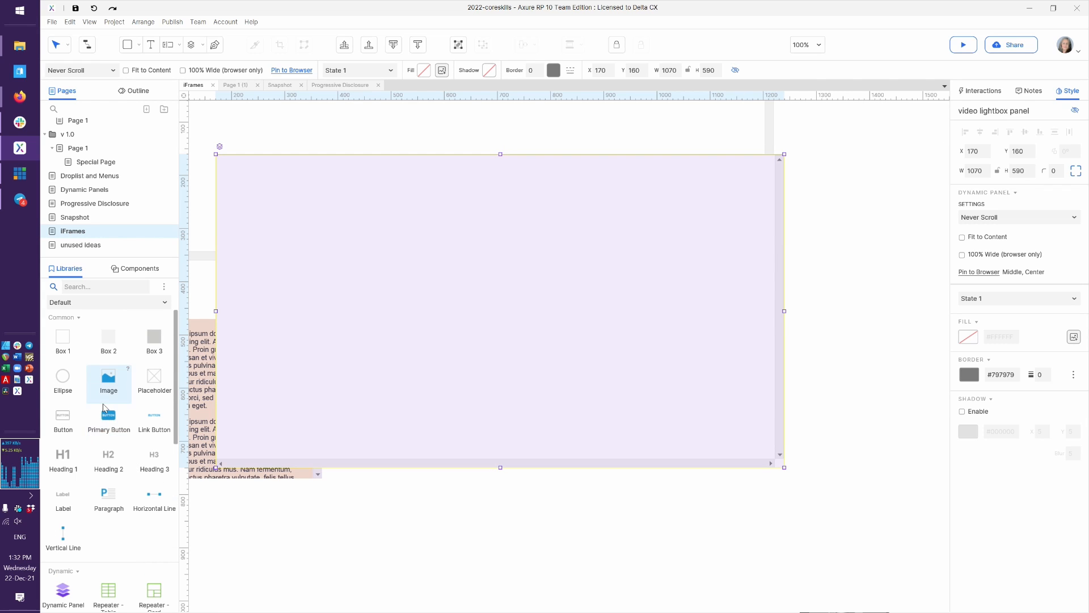
pyautogui.moveTo(108, 416); pyautogui.dragTo(365, 479)
pyautogui.write('V')
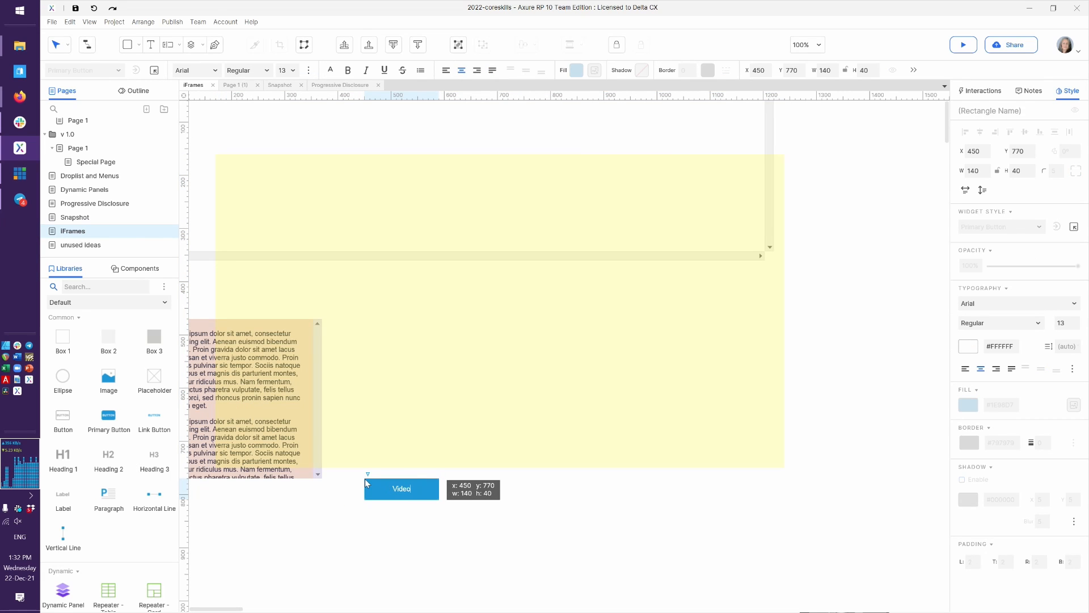
pyautogui.write('ideo')
pyautogui.press('Escape')
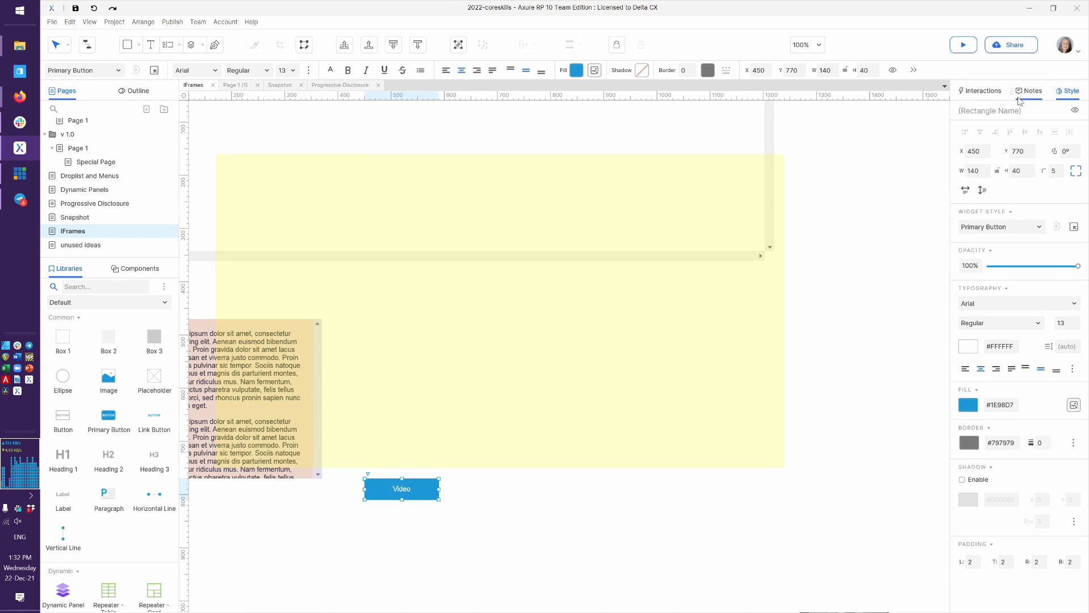
# - Add a Click or Tap interaction to the Video button with a Show/Hide action that shows the video lightbox panel
pyautogui.click(984, 92)
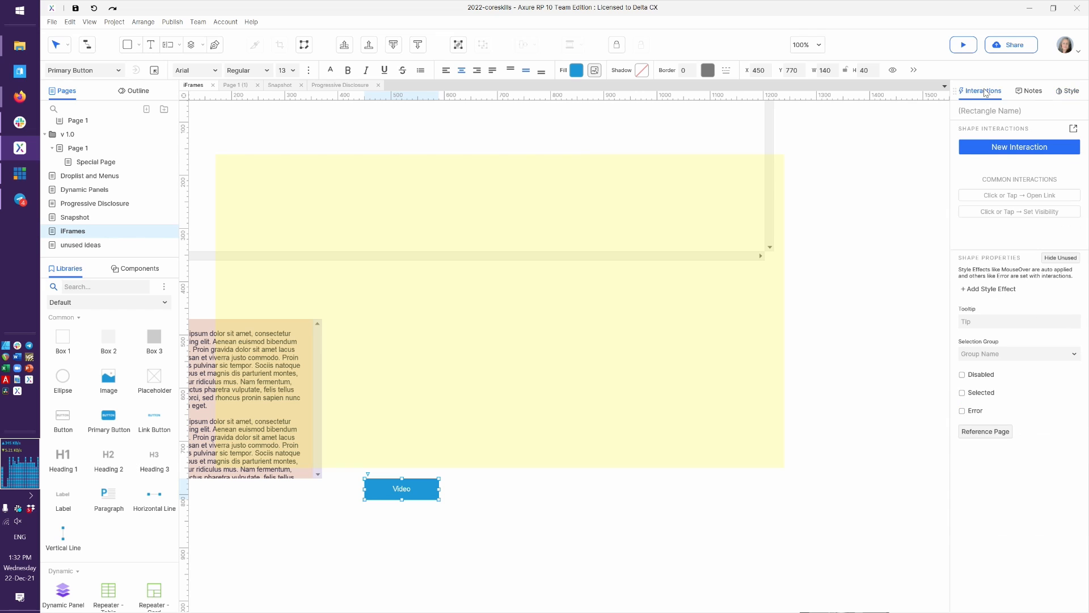
pyautogui.click(1075, 129)
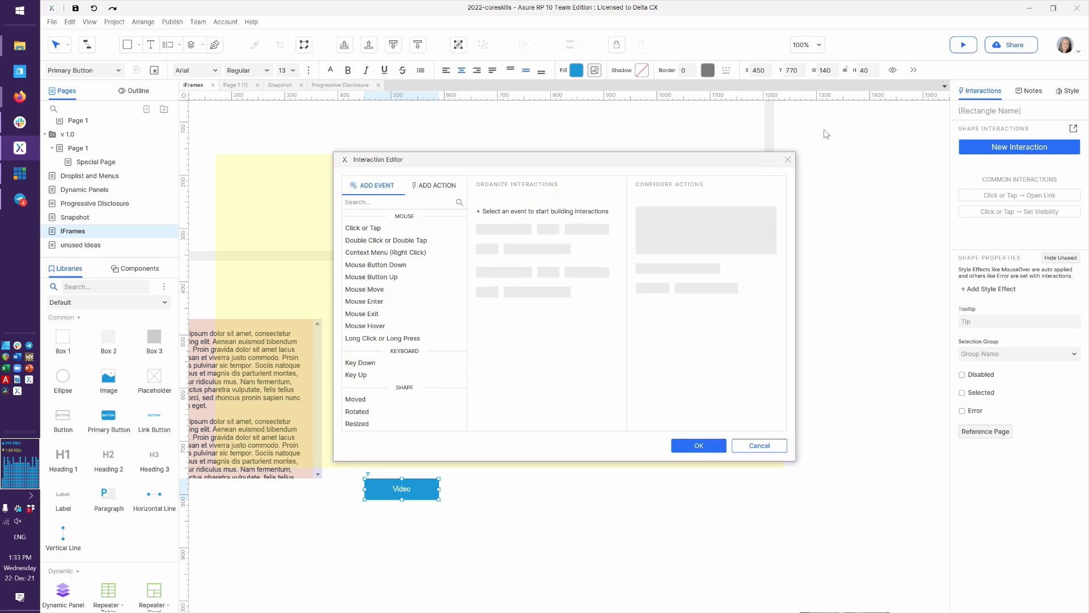
pyautogui.click(375, 229)
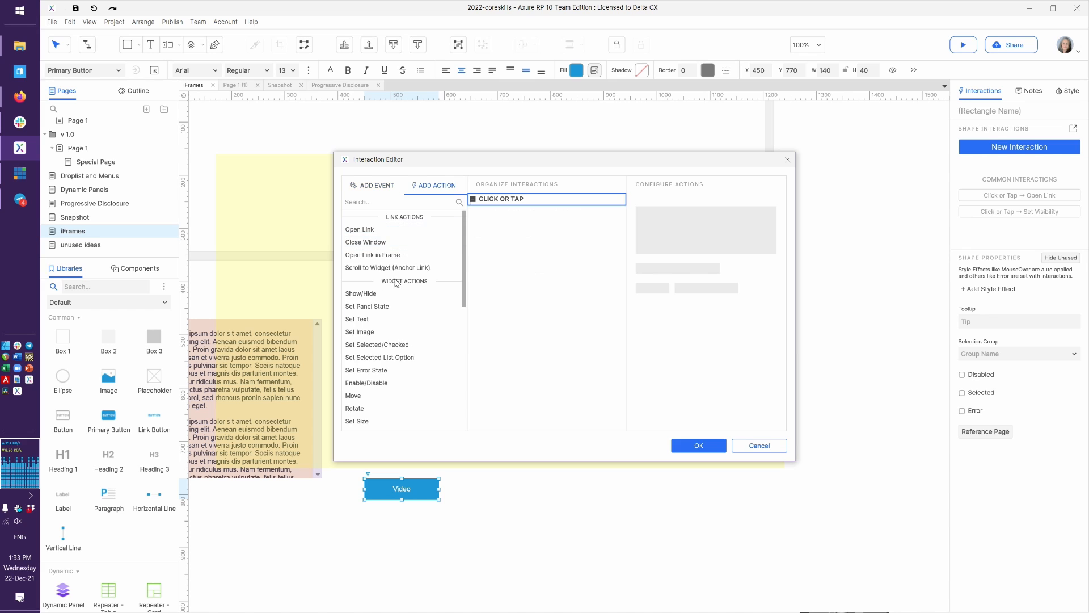
pyautogui.click(395, 294)
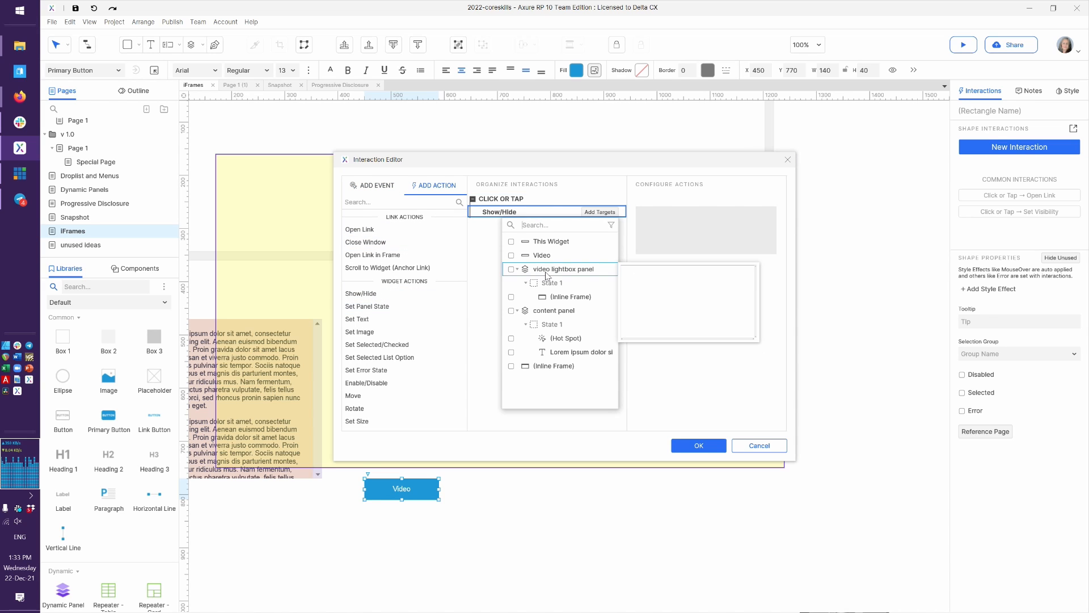
pyautogui.click(511, 269)
# - Give the Show action a 500 ms fade animation, treat the panel as a lightbox, and accept the interaction
pyautogui.click(683, 276)
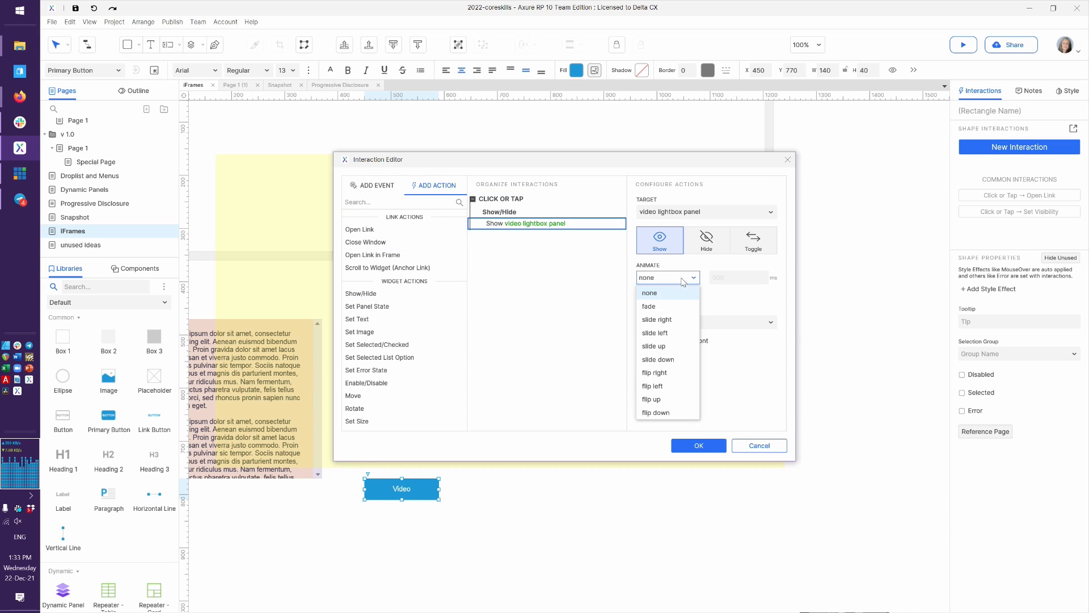
pyautogui.click(674, 304)
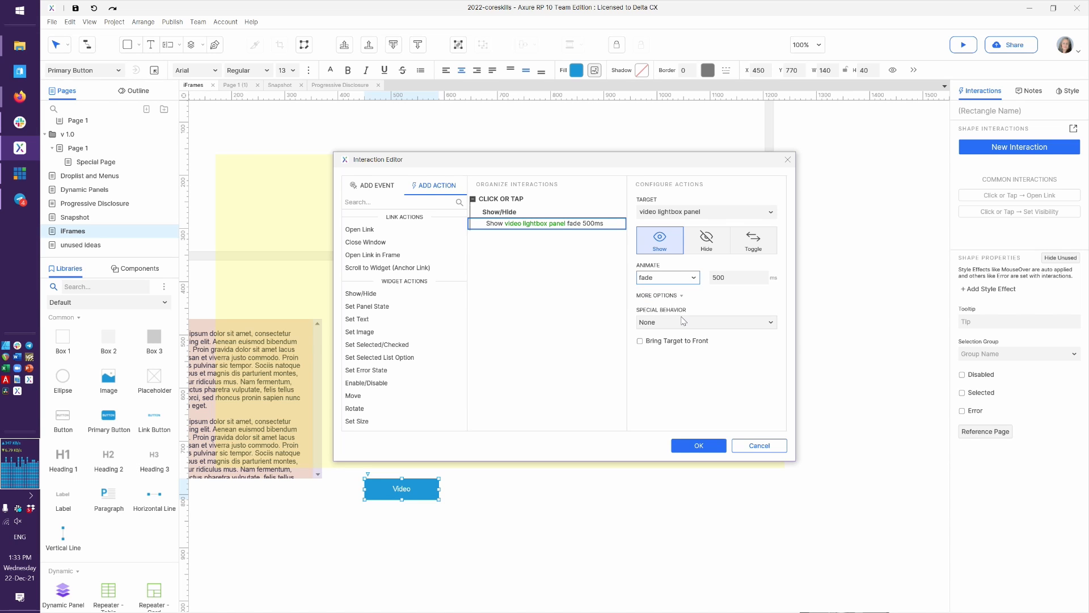
pyautogui.click(684, 322)
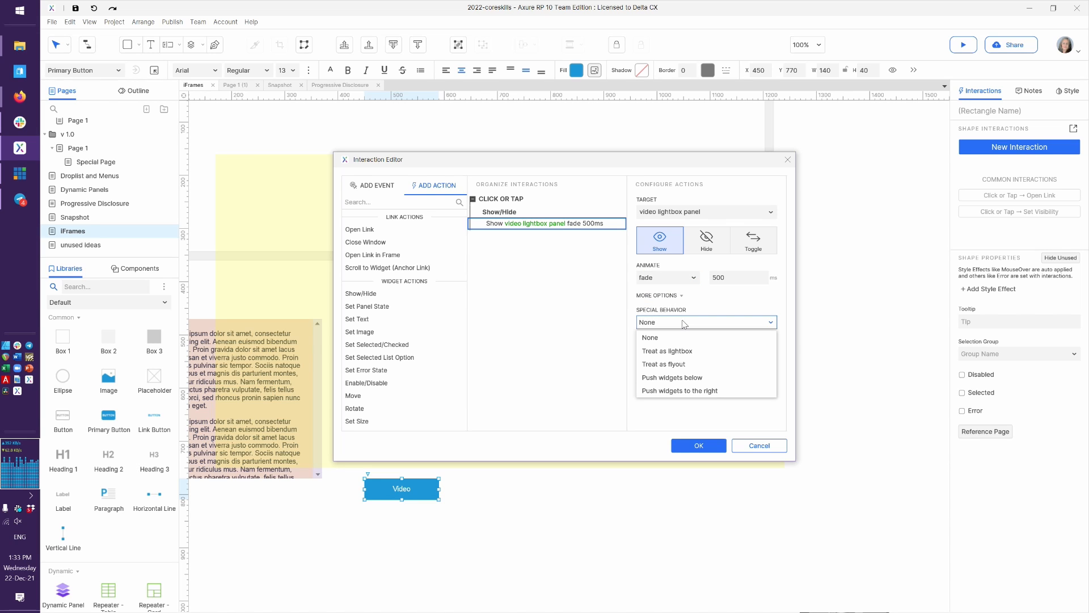
pyautogui.click(689, 351)
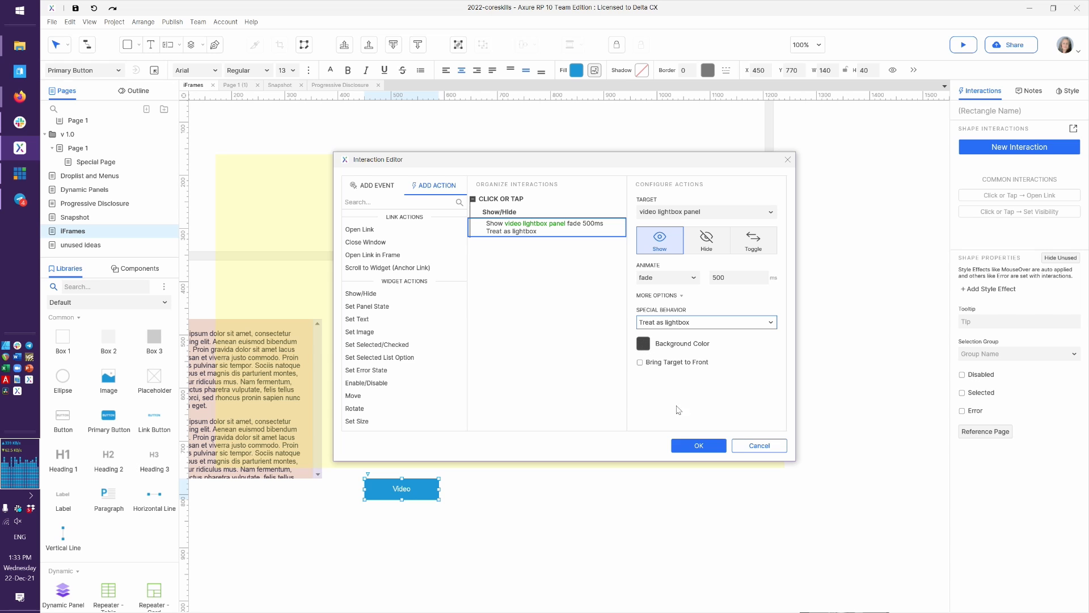
pyautogui.click(698, 447)
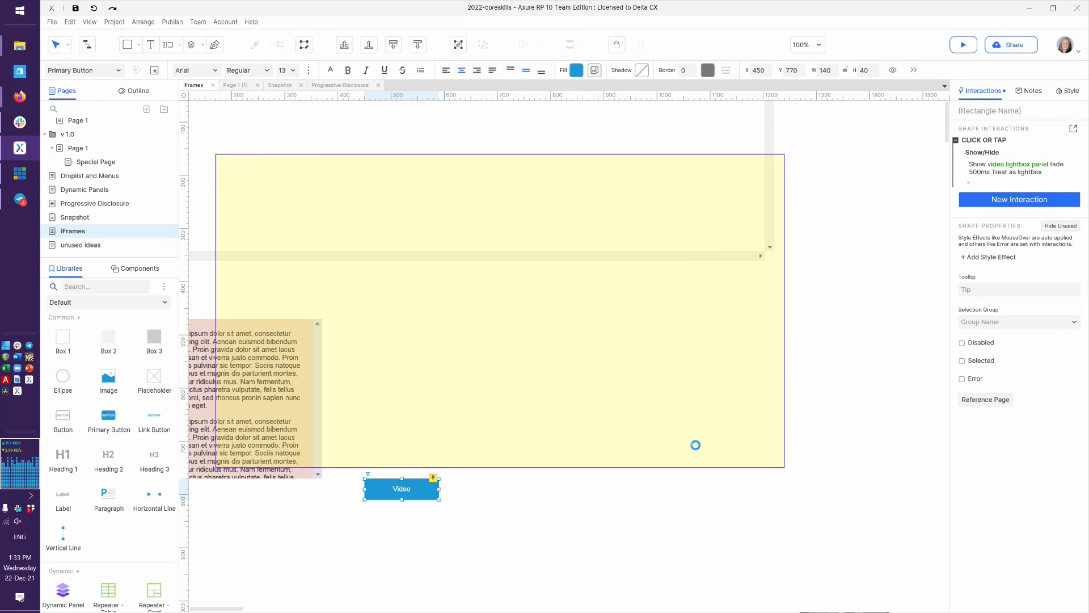
# - Switch to the browser, reload the iFrames page preview, and open the lightbox with the Video button
pyautogui.hotkey('alt', 'Tab')
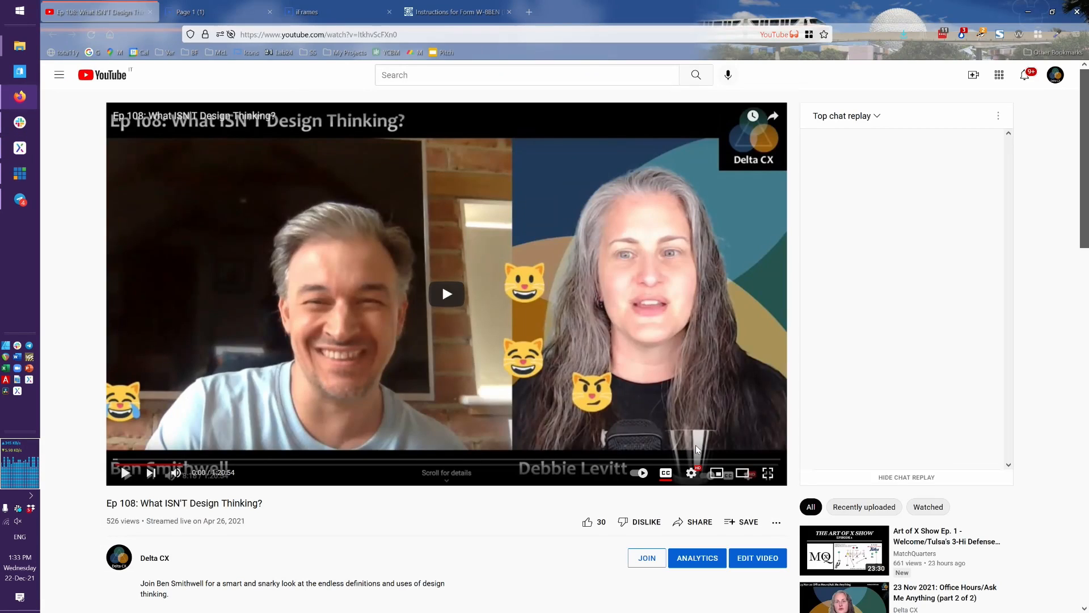
pyautogui.click(365, 5)
pyautogui.press('F5')
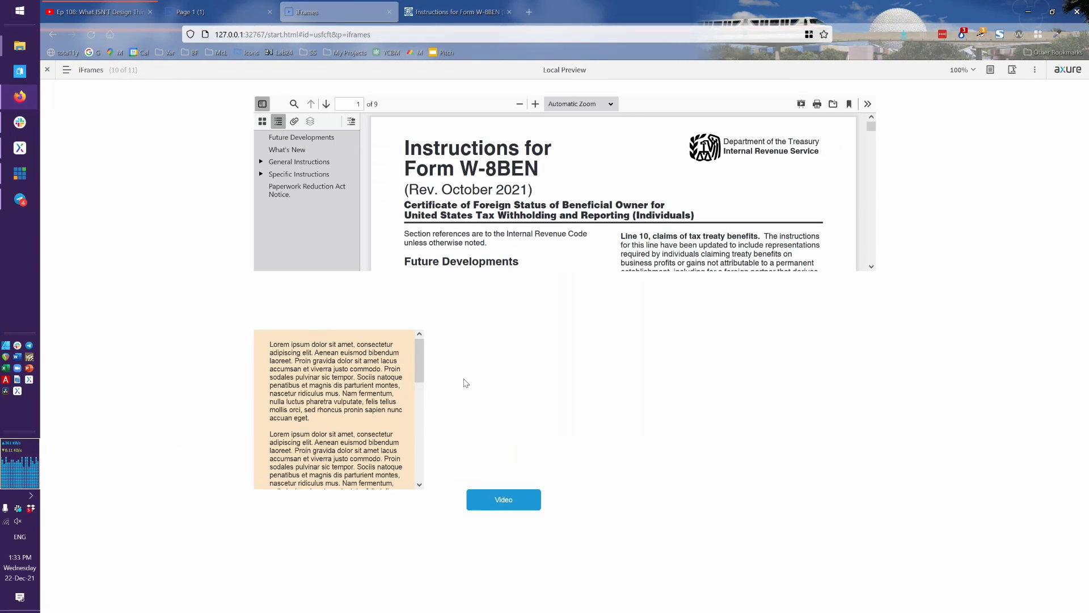
pyautogui.click(502, 498)
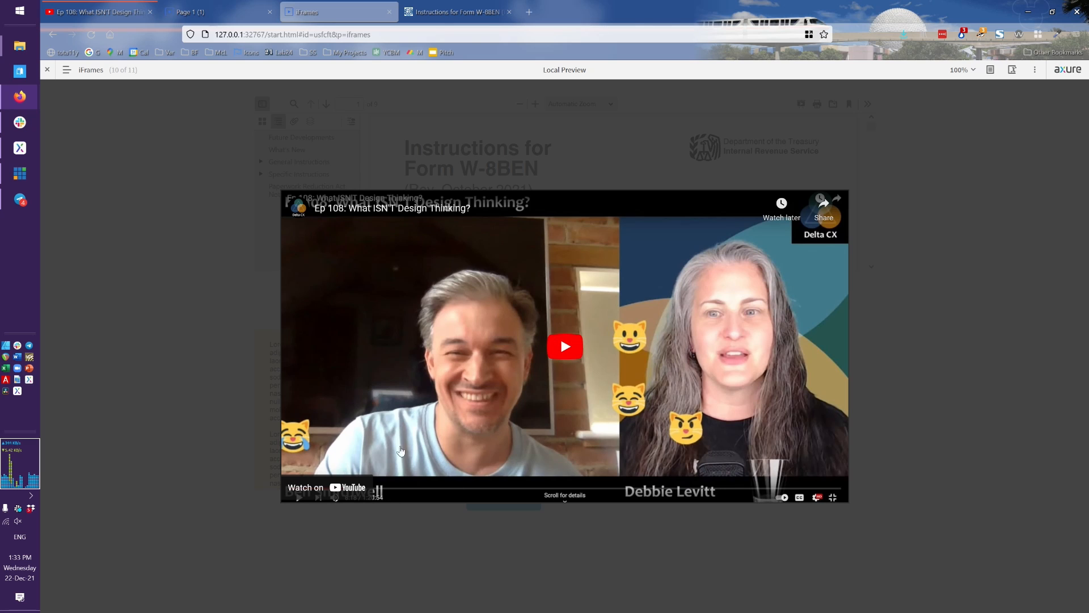
# - Test the embedded YouTube video by playing and pausing it, and dismiss the lightbox by choosing the dimmed background
pyautogui.click(569, 347)
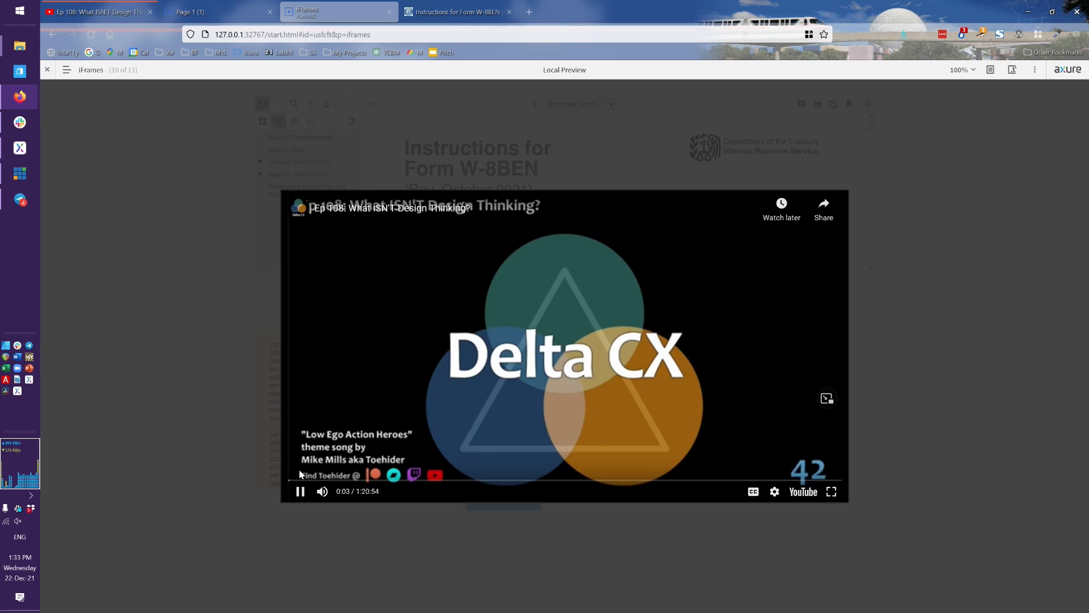
pyautogui.click(300, 492)
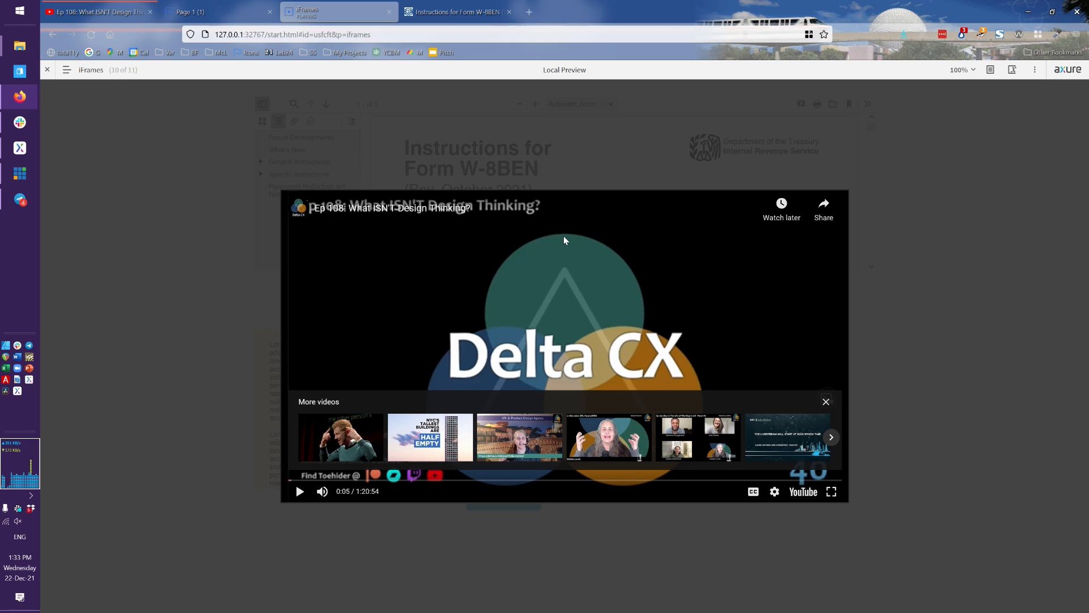
pyautogui.click(261, 142)
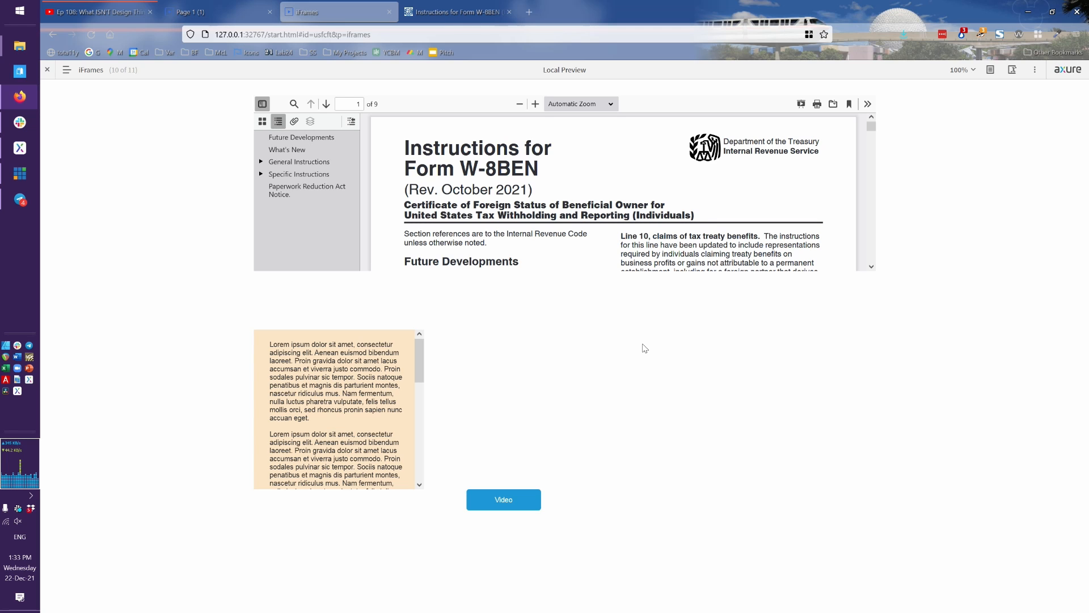
# - Return to Axure RP, briefly select the video lightbox panel on the iFrames page, and clear the selection
pyautogui.hotkey('alt', 'Tab')
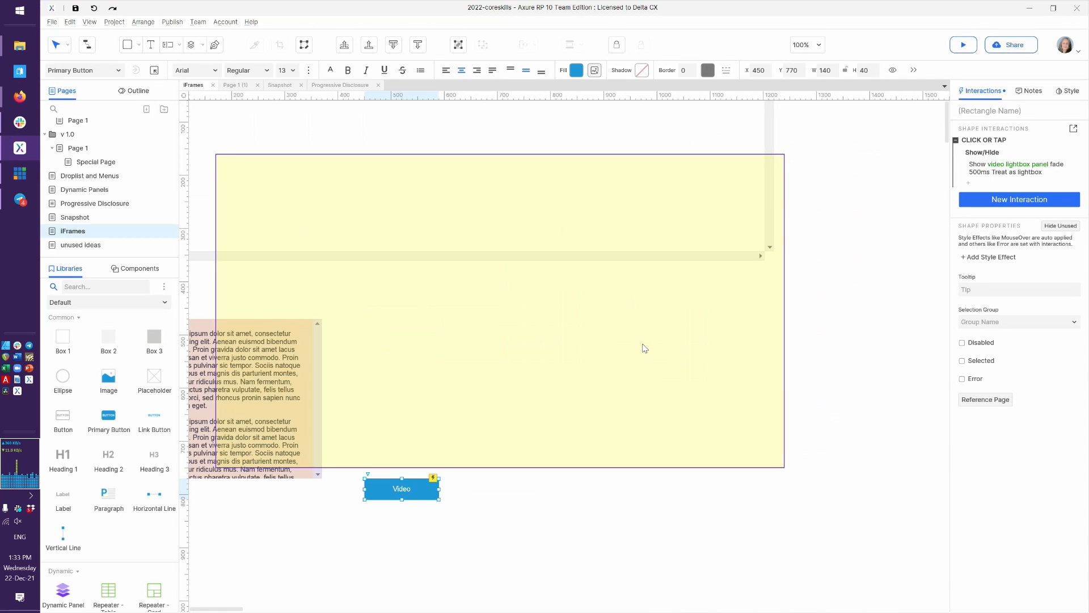
pyautogui.click(739, 353)
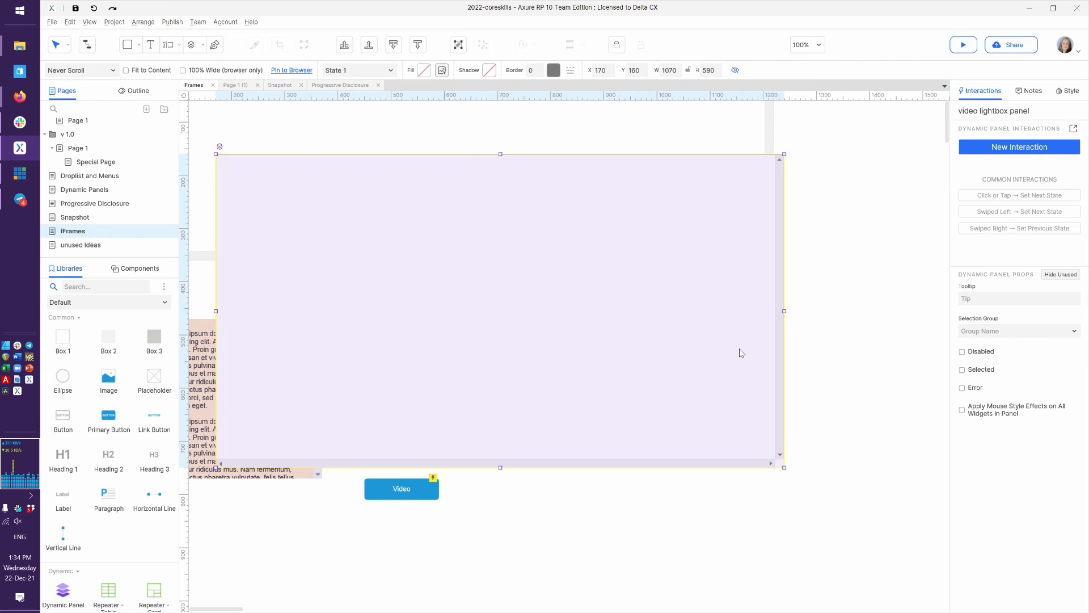
pyautogui.click(544, 498)
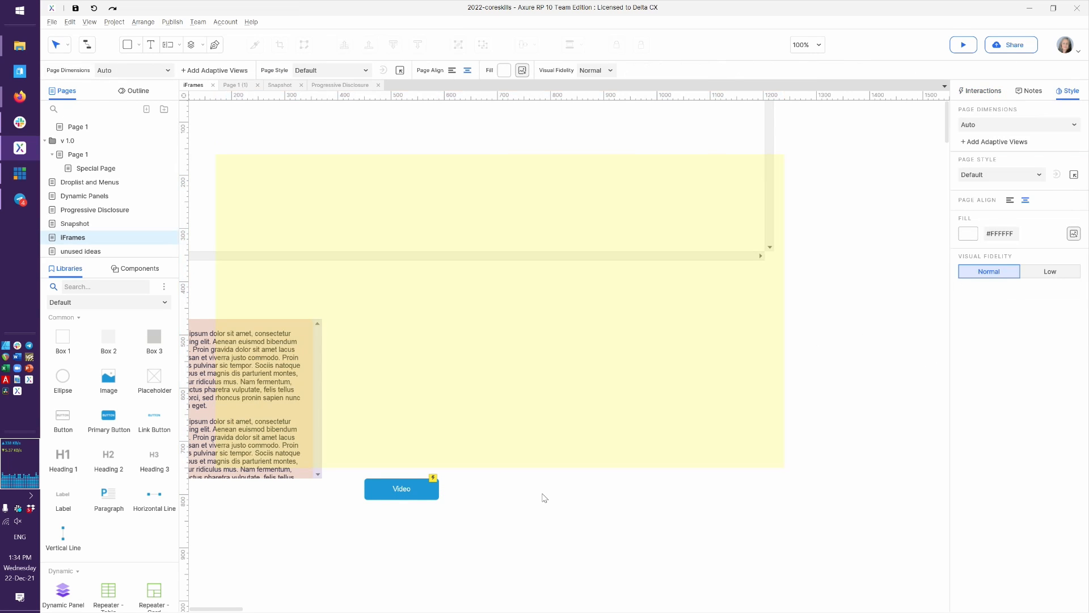